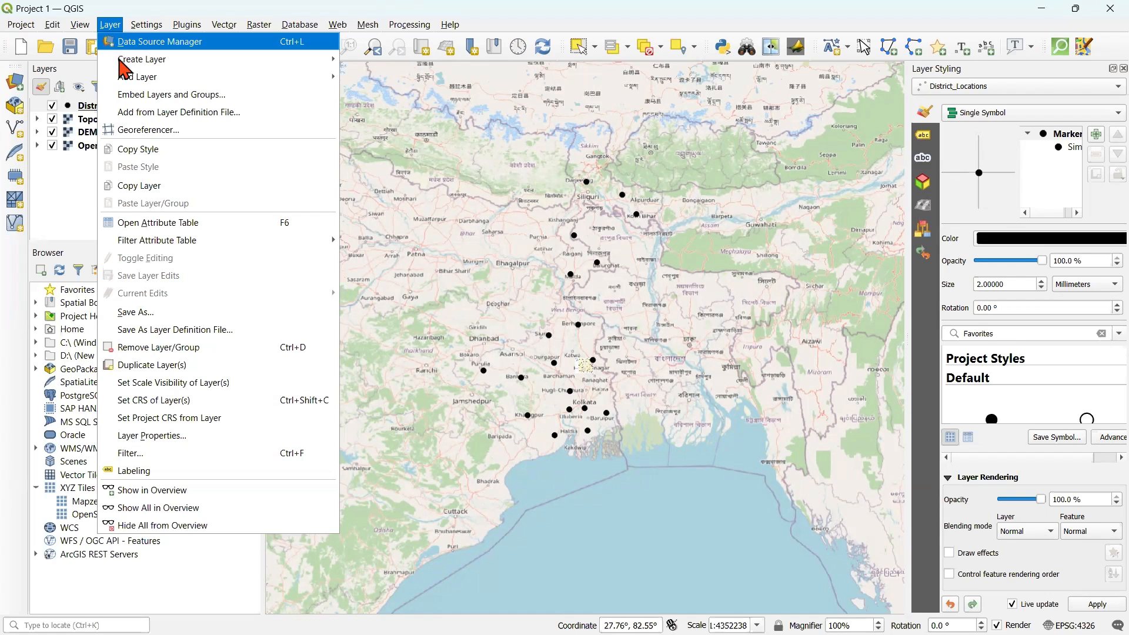
# Add India_Physical_Boundary.shp from the Week-1 Datasets folder Vector_data to the project as a vector layer.
pyautogui.moveTo(140, 88)
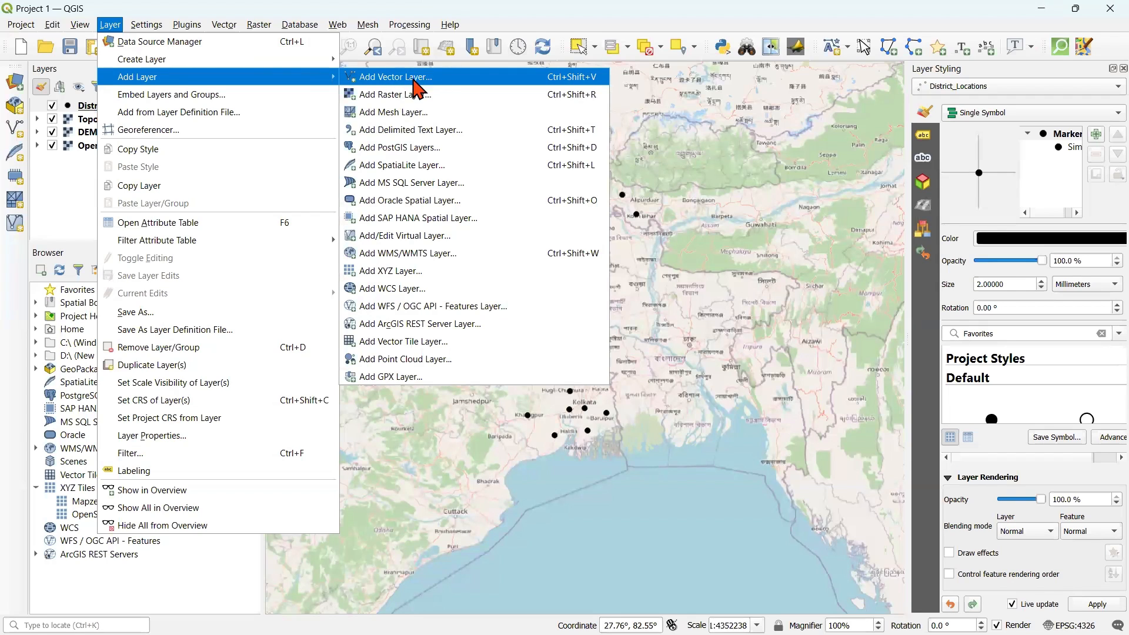
pyautogui.click(442, 81)
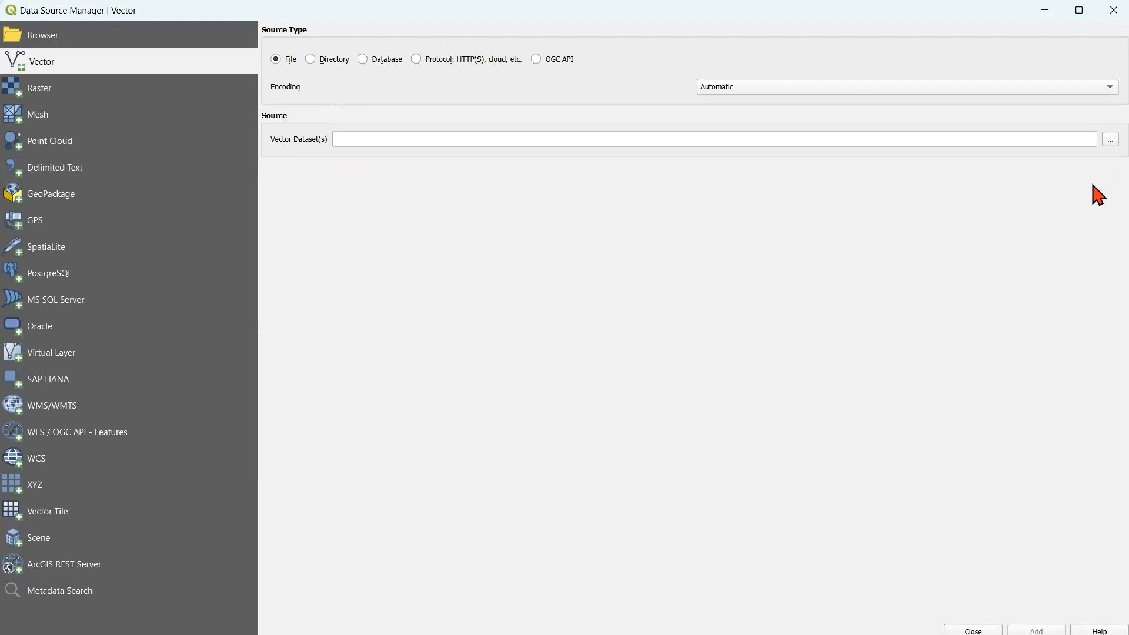
pyautogui.click(1110, 141)
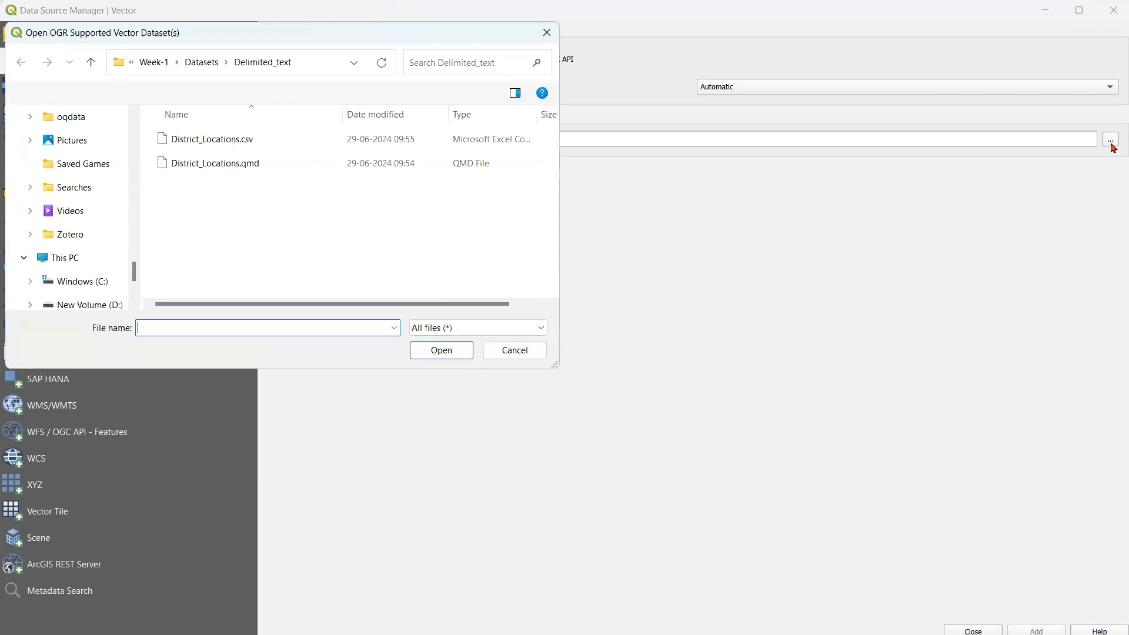
pyautogui.click(90, 64)
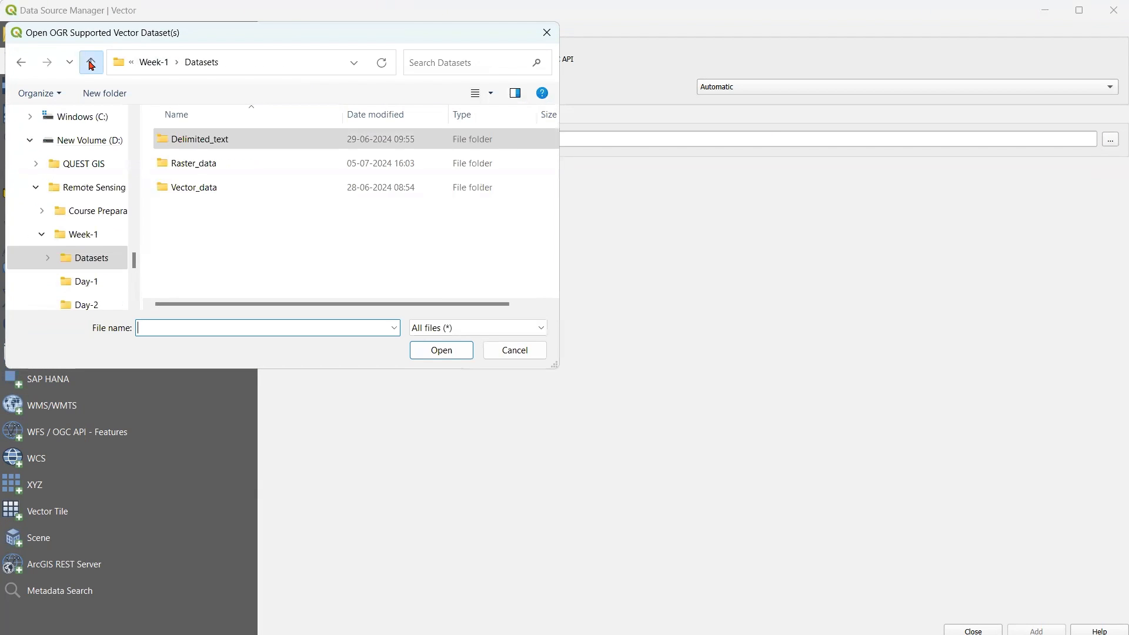
pyautogui.doubleClick(225, 188)
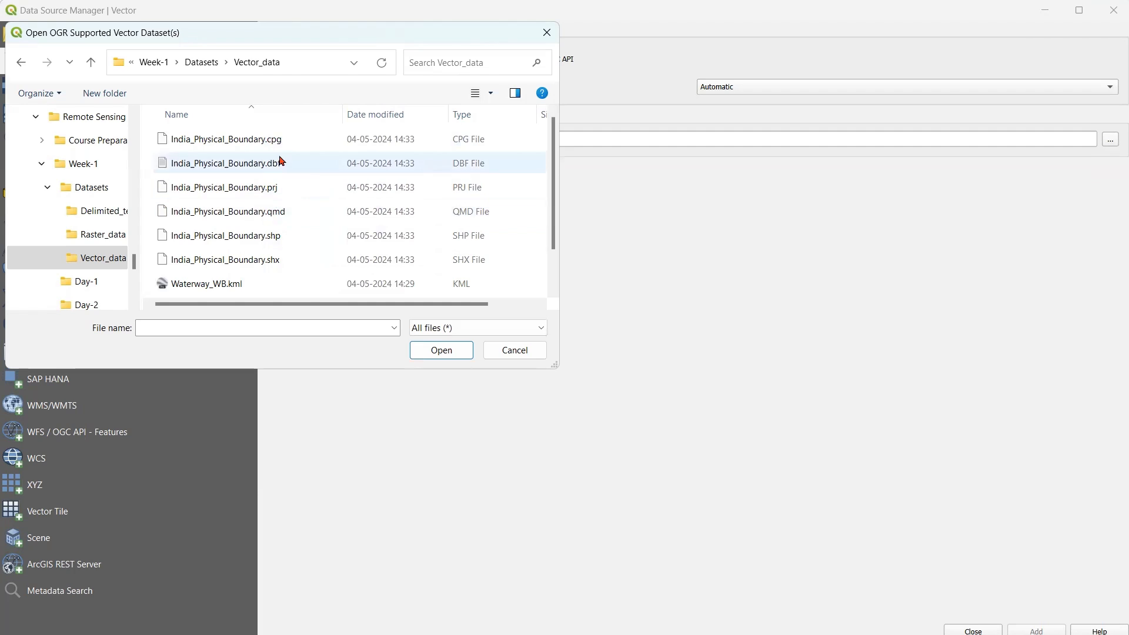
pyautogui.click(280, 264)
pyautogui.moveTo(284, 227); pyautogui.dragTo(277, 141)
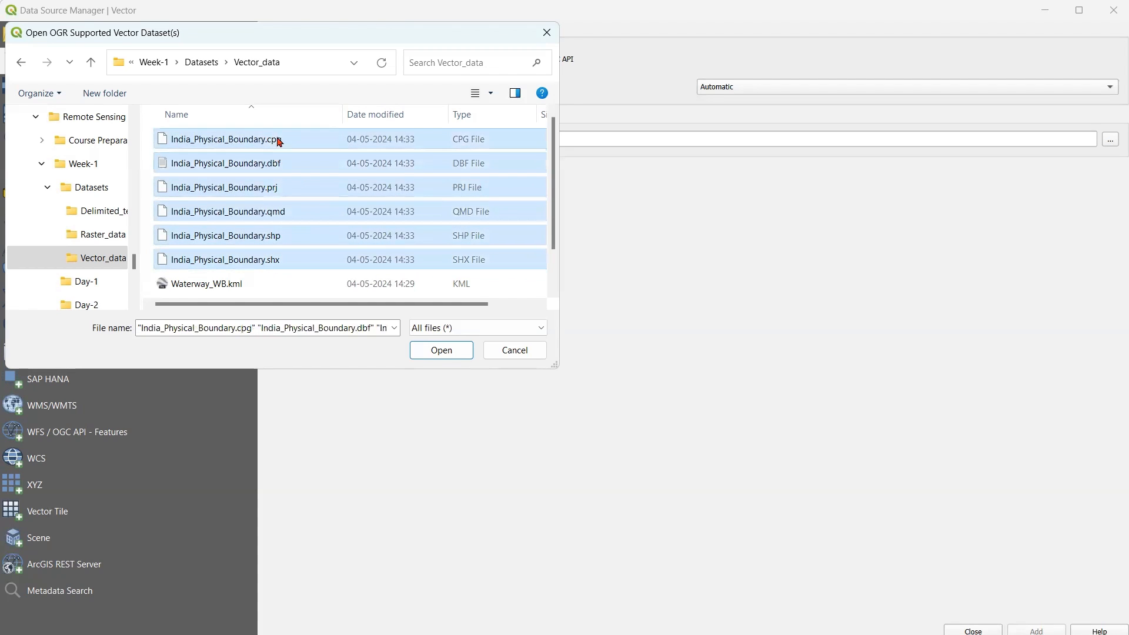
pyautogui.click(328, 237)
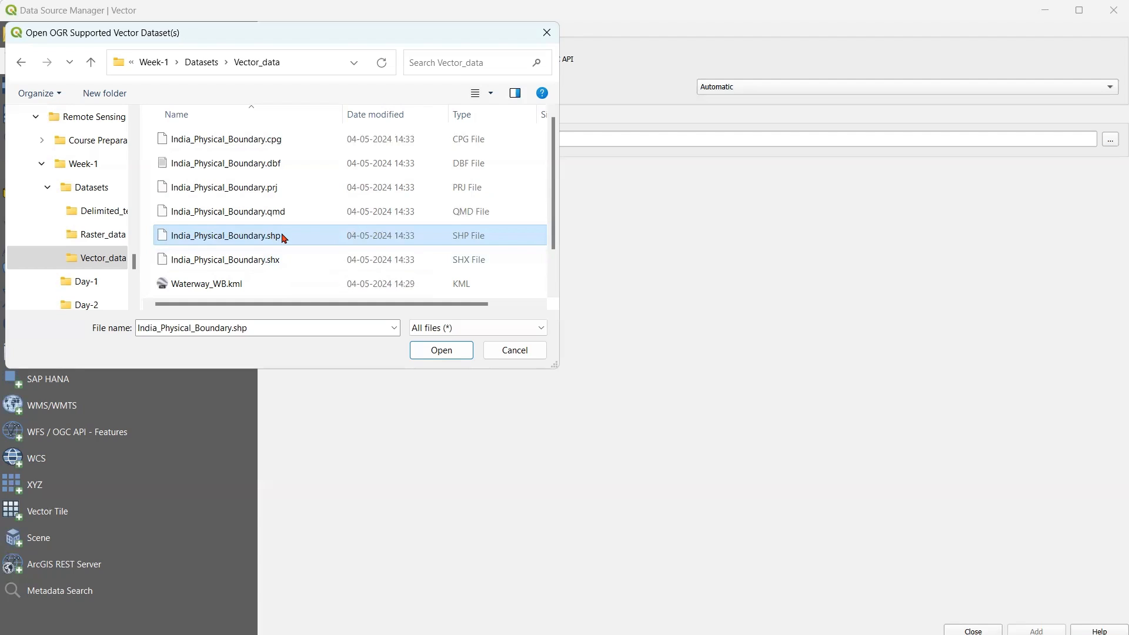
pyautogui.click(445, 351)
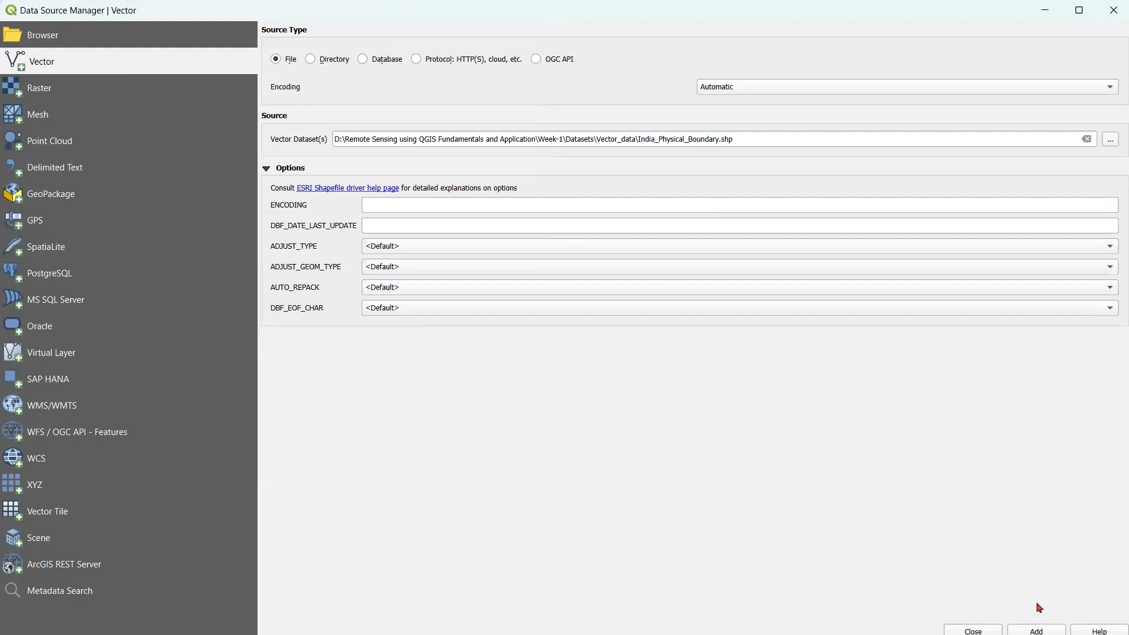
pyautogui.click(1036, 630)
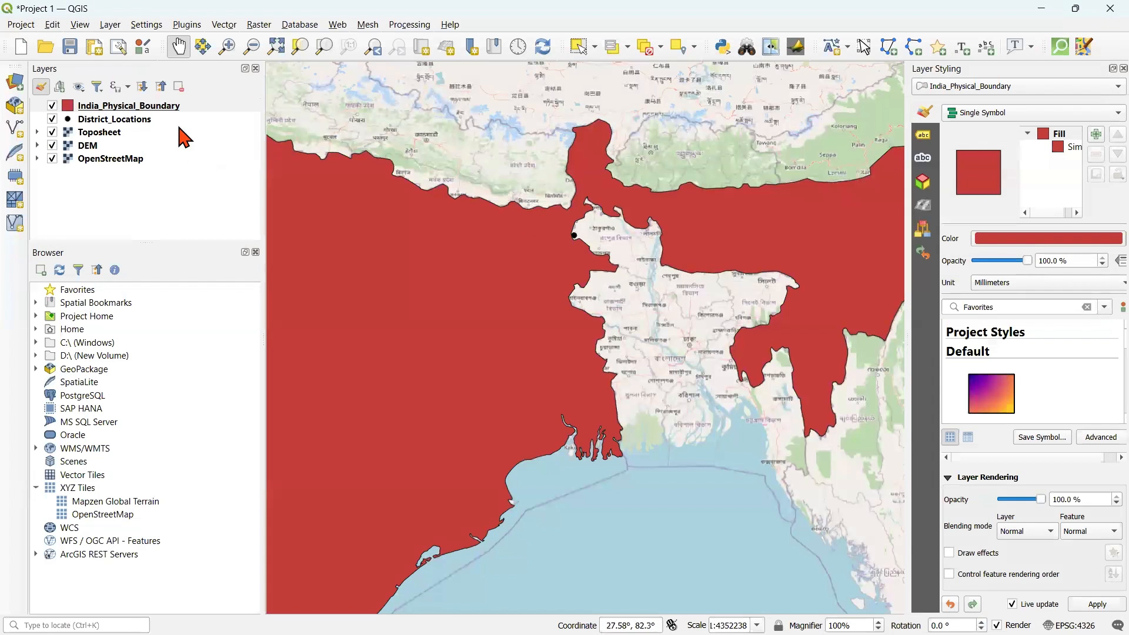
# Zoom the map to the full extent of the India_Physical_Boundary layer.
pyautogui.click(176, 111)
pyautogui.rightClick(176, 111)
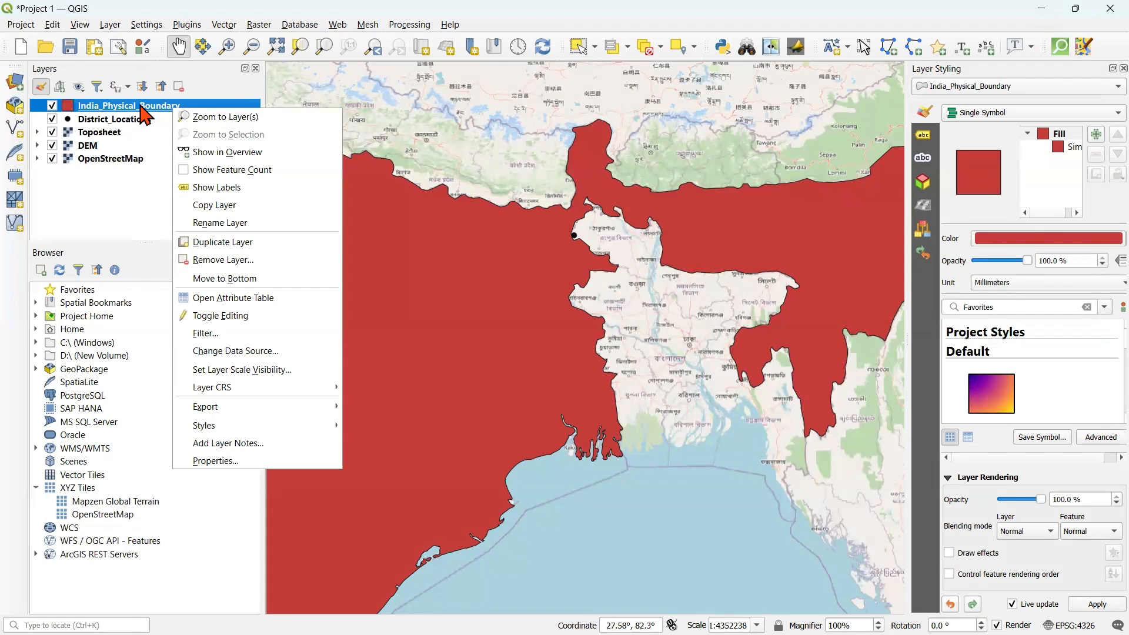
pyautogui.click(234, 126)
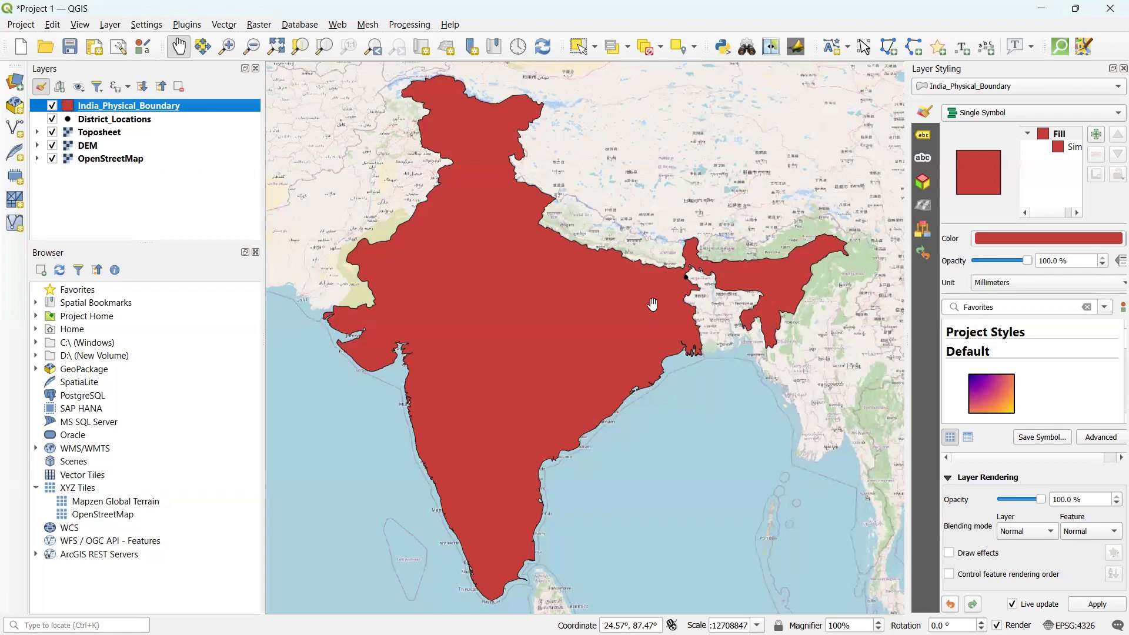
pyautogui.moveTo(643, 319); pyautogui.dragTo(637, 319)
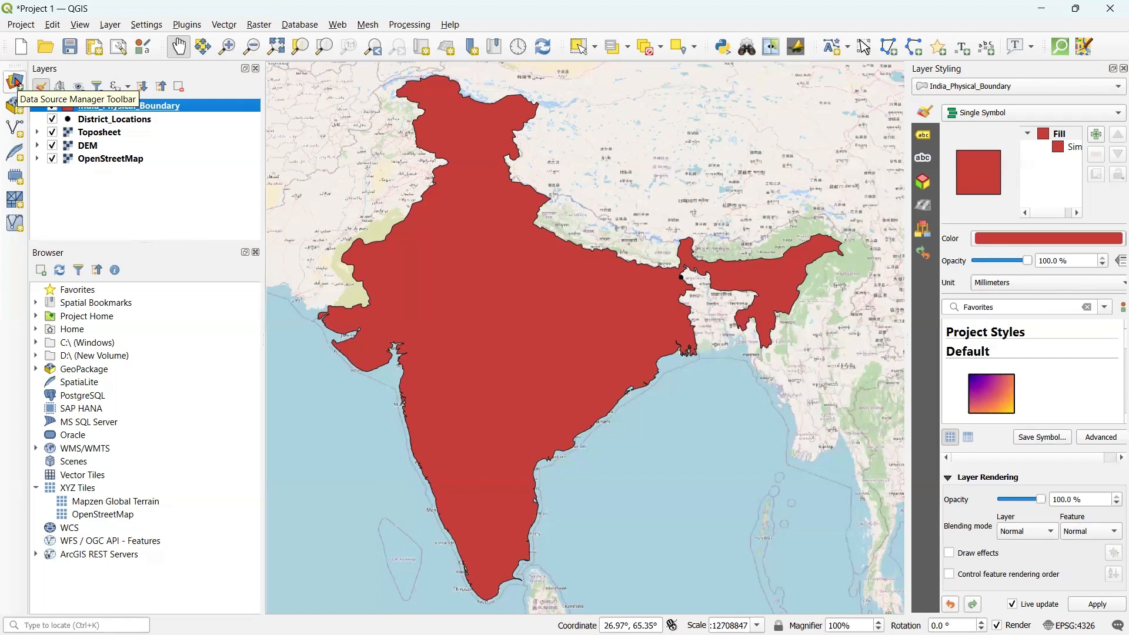
# Add the West_bengal.gpkg GeoPackage from the Vector_data folder to the project as a vector layer.
pyautogui.click(16, 81)
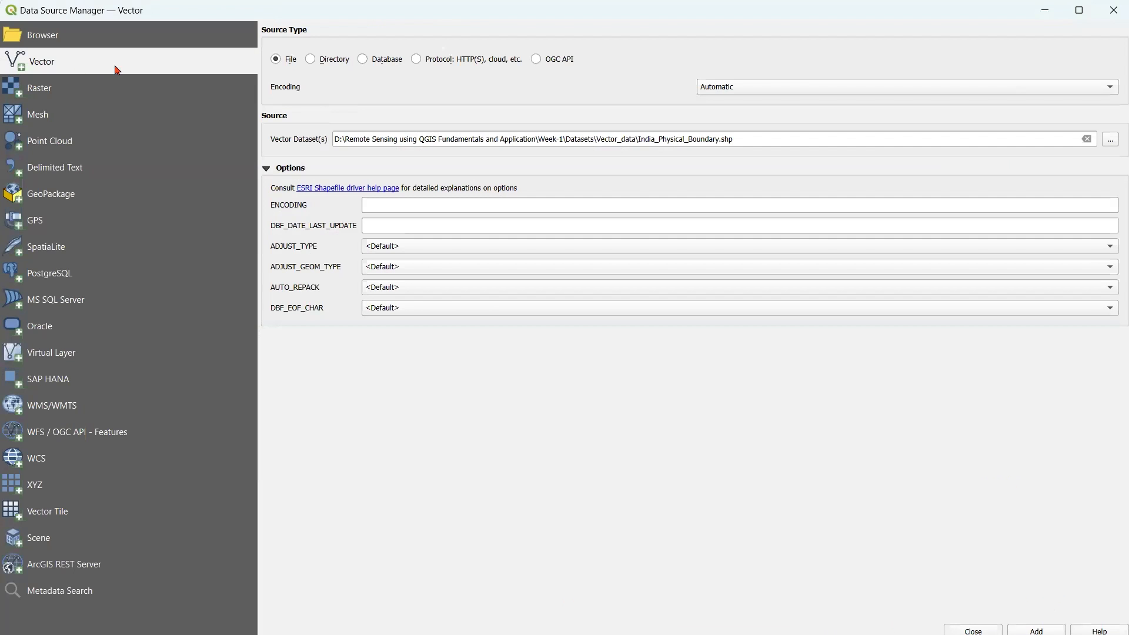
pyautogui.click(1111, 140)
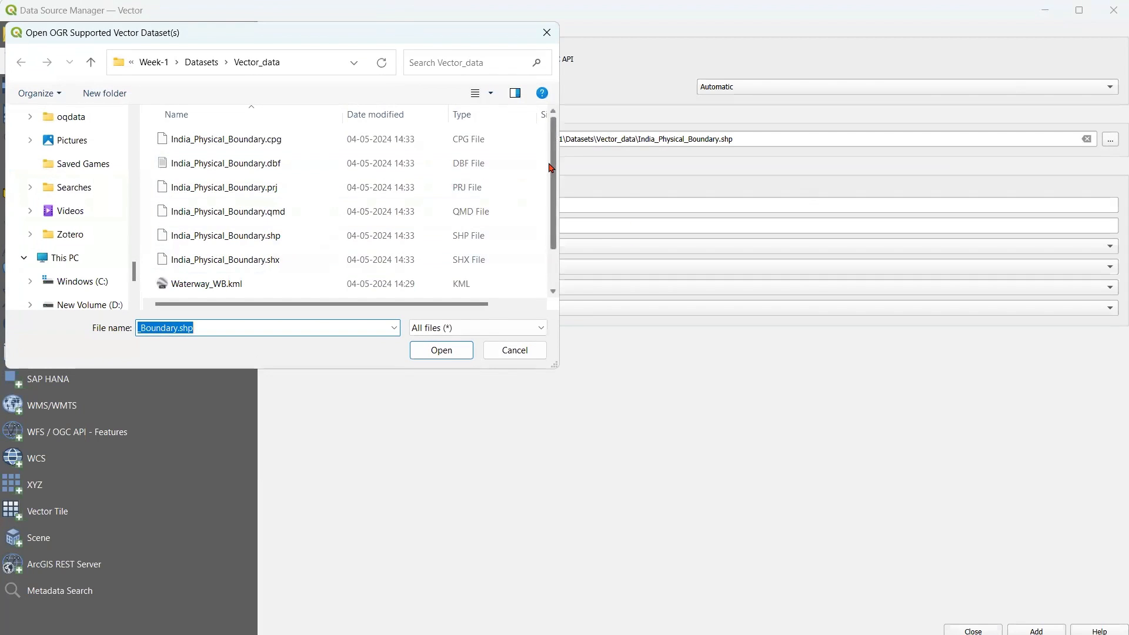
pyautogui.scroll(-2, 251, 290)
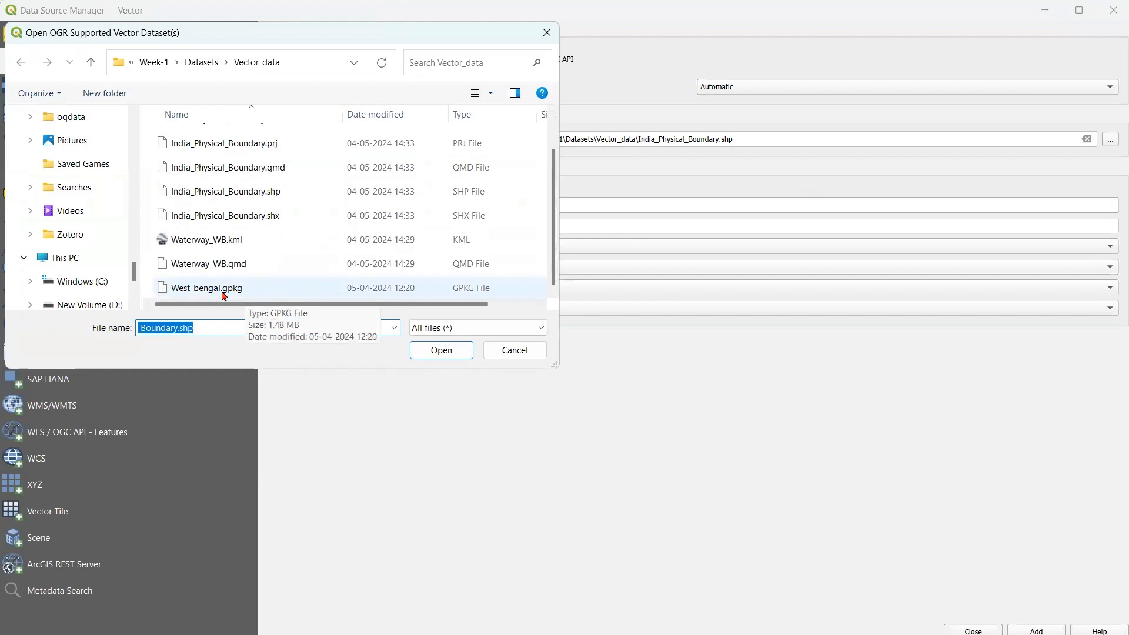
pyautogui.click(255, 293)
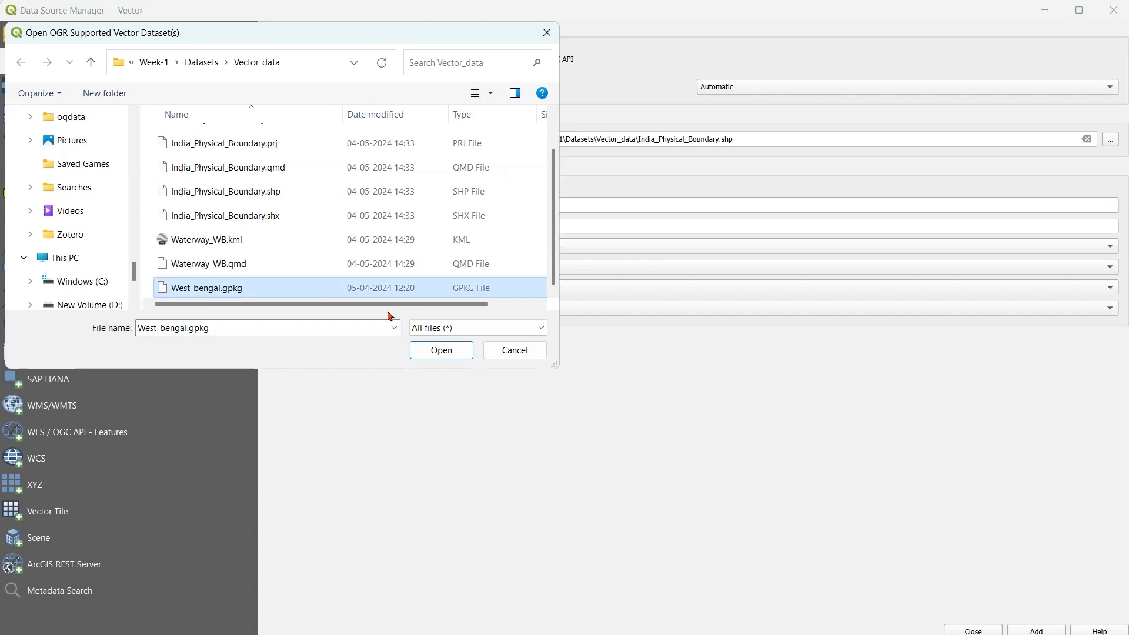
pyautogui.click(446, 351)
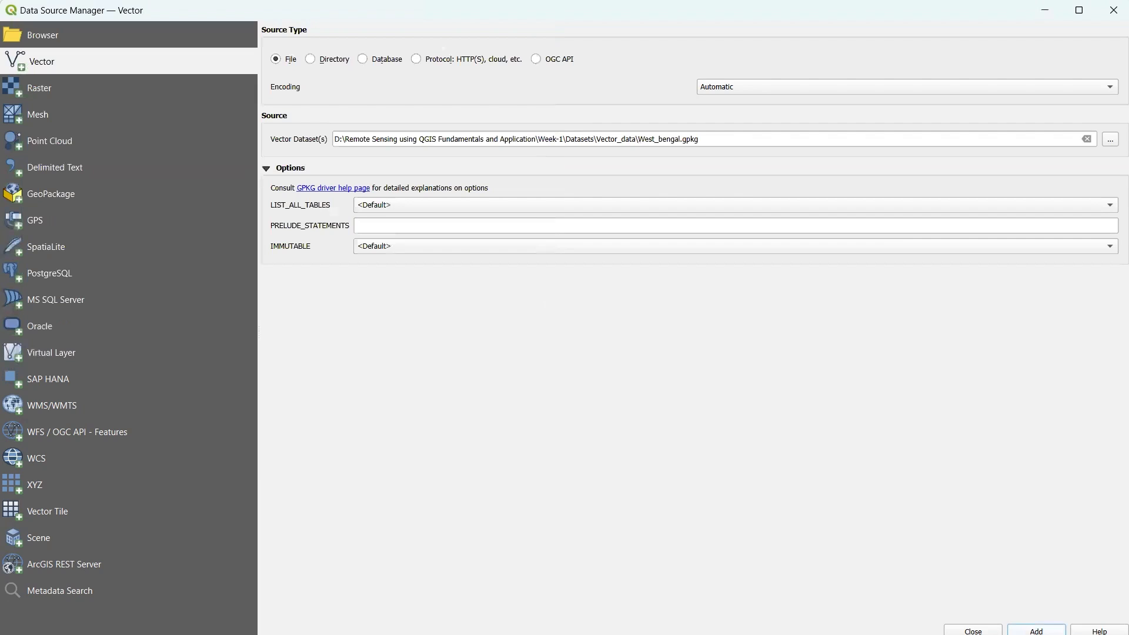
pyautogui.click(973, 631)
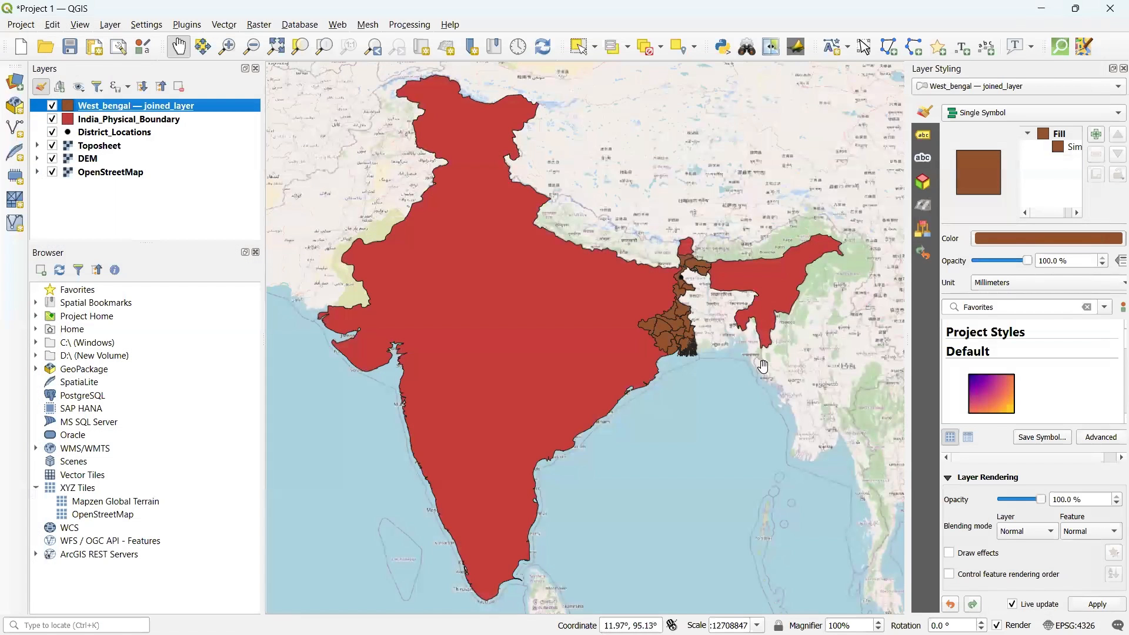
# Zoom the map to the extent of the West_bengal — joined_layer layer.
pyautogui.scroll(2, 716, 303)
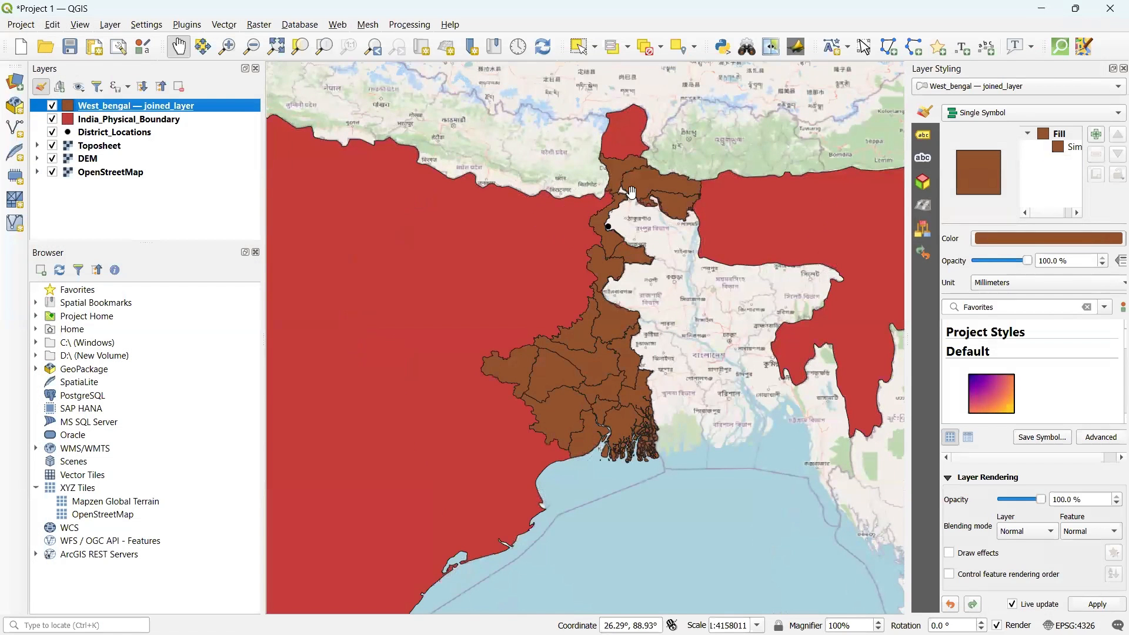
pyautogui.moveTo(608, 284); pyautogui.dragTo(602, 285)
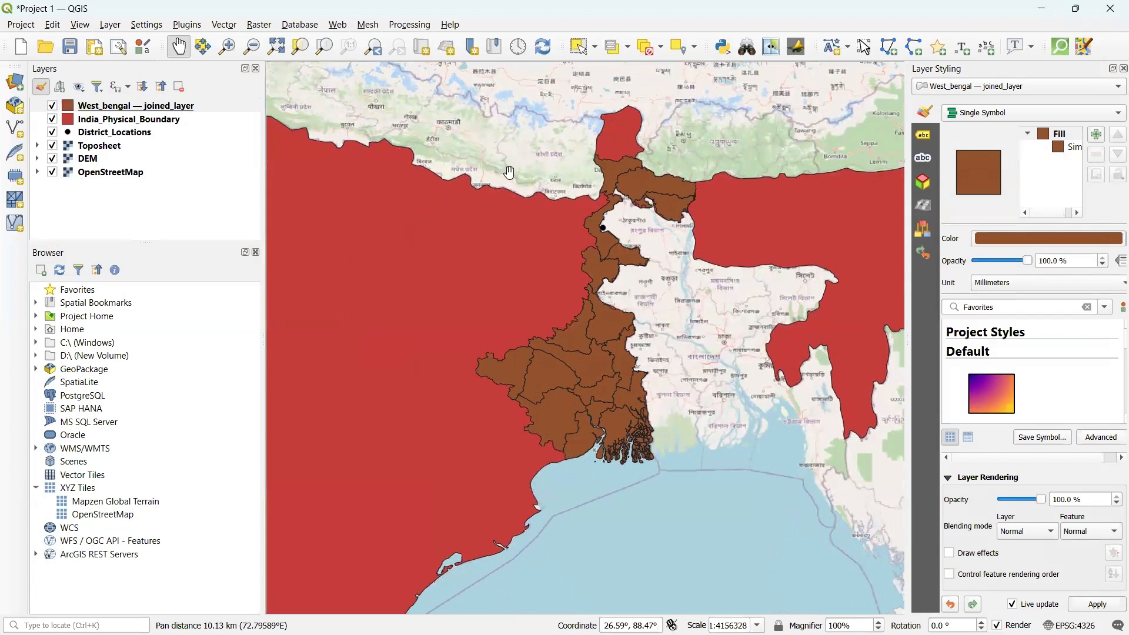
pyautogui.click(154, 105)
pyautogui.rightClick(154, 106)
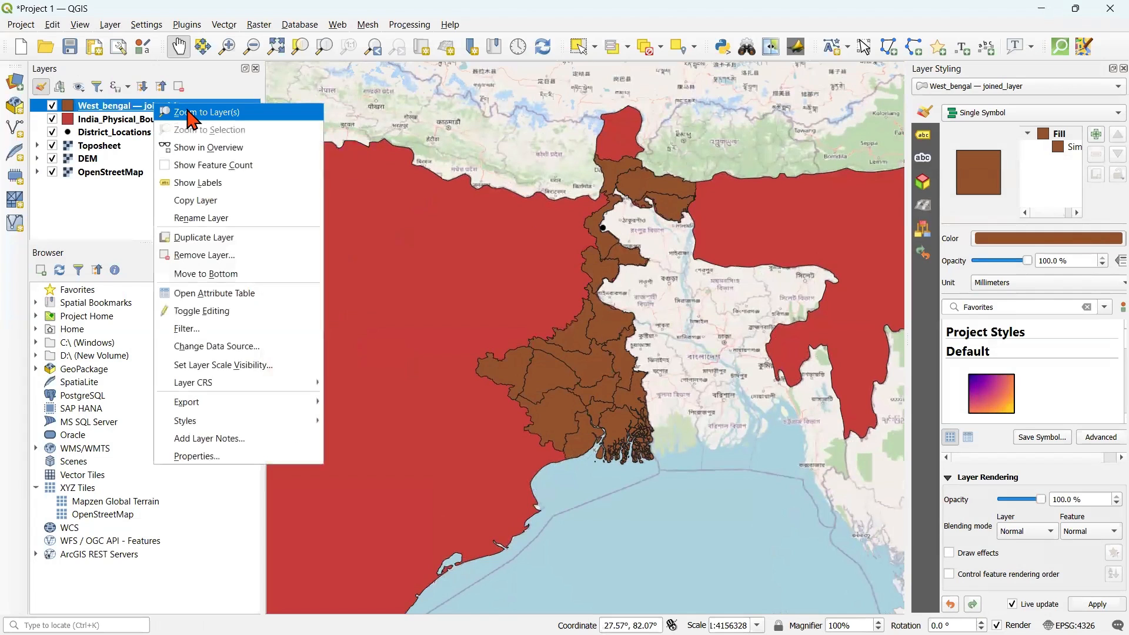
pyautogui.click(189, 112)
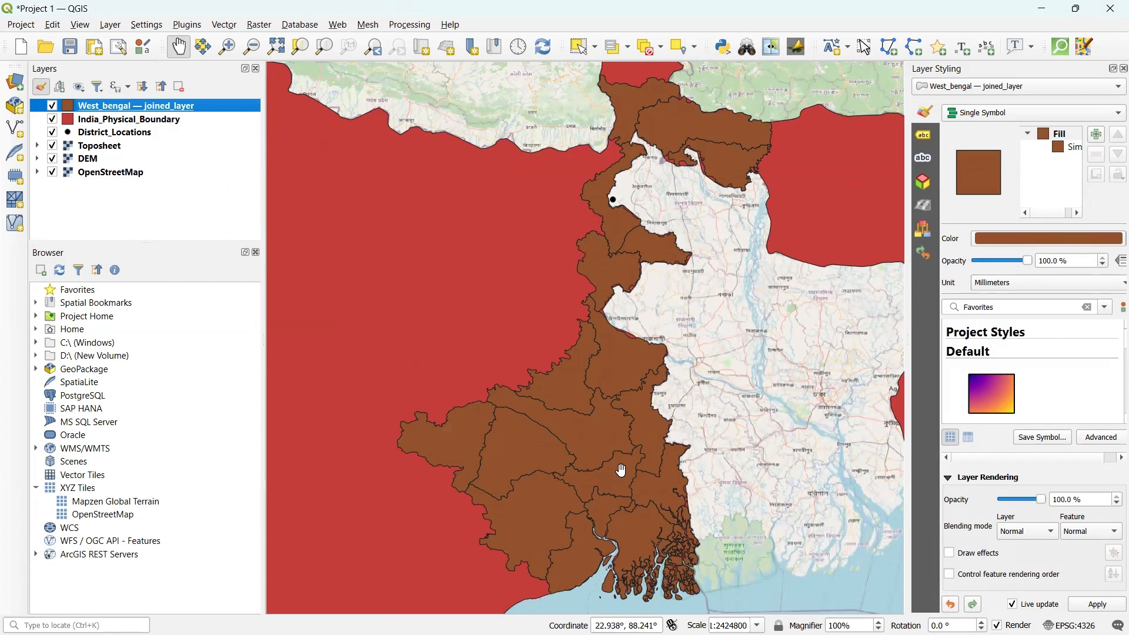
# Switch to File Explorer, open the Vector_data folder under Week-1 Datasets, and collapse New Volume (D:) in the folder tree.
pyautogui.moveTo(613, 617)
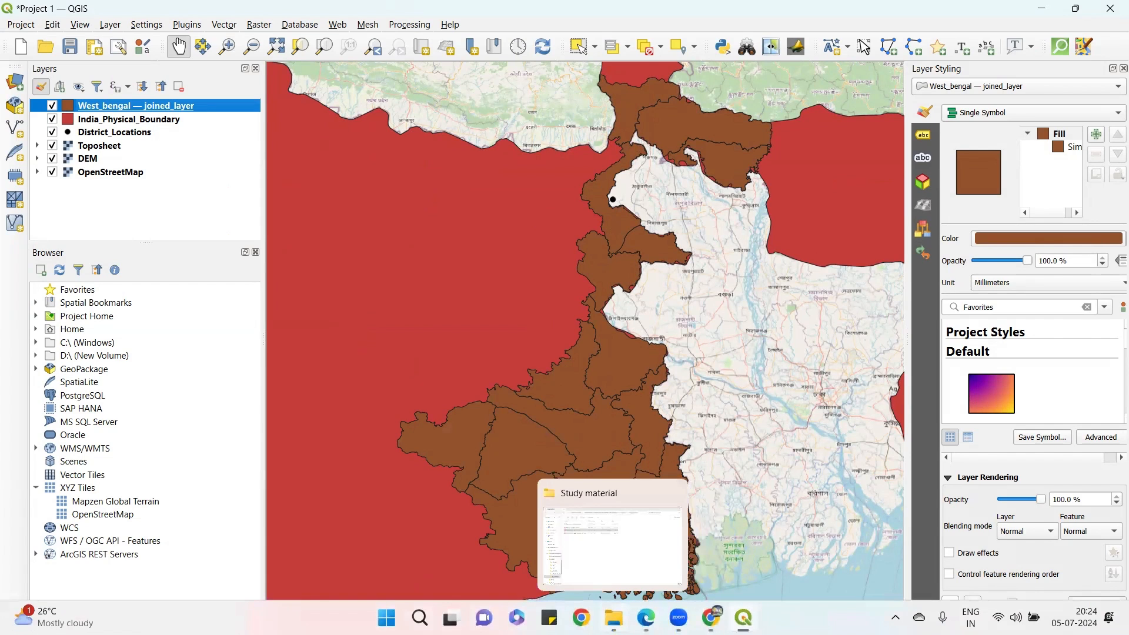
pyautogui.click(613, 582)
pyautogui.click(97, 55)
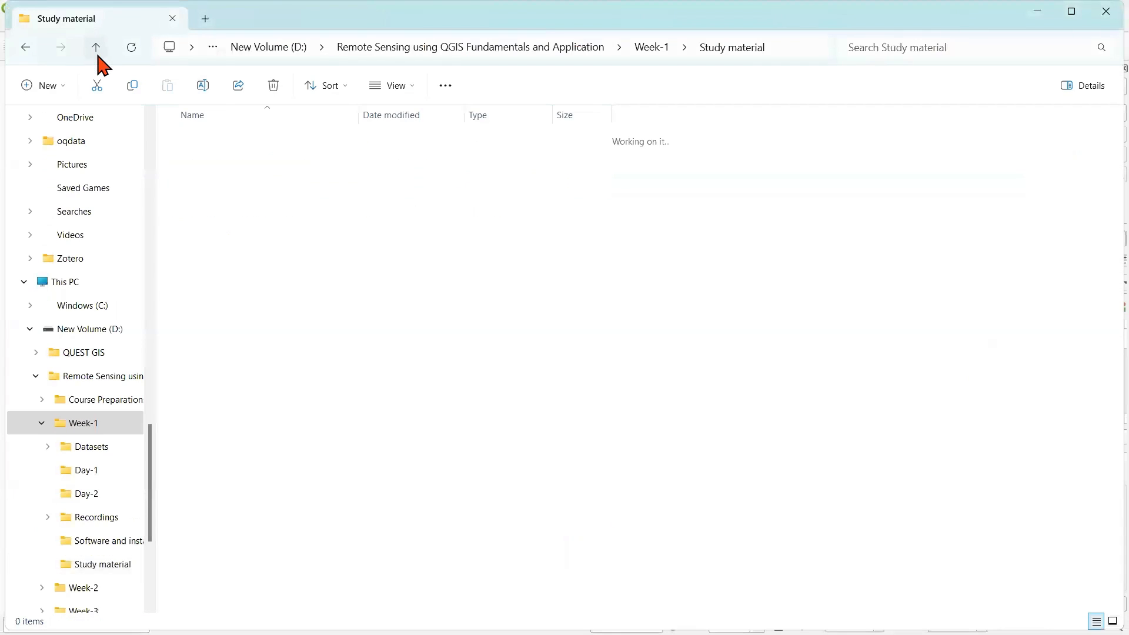
pyautogui.doubleClick(241, 142)
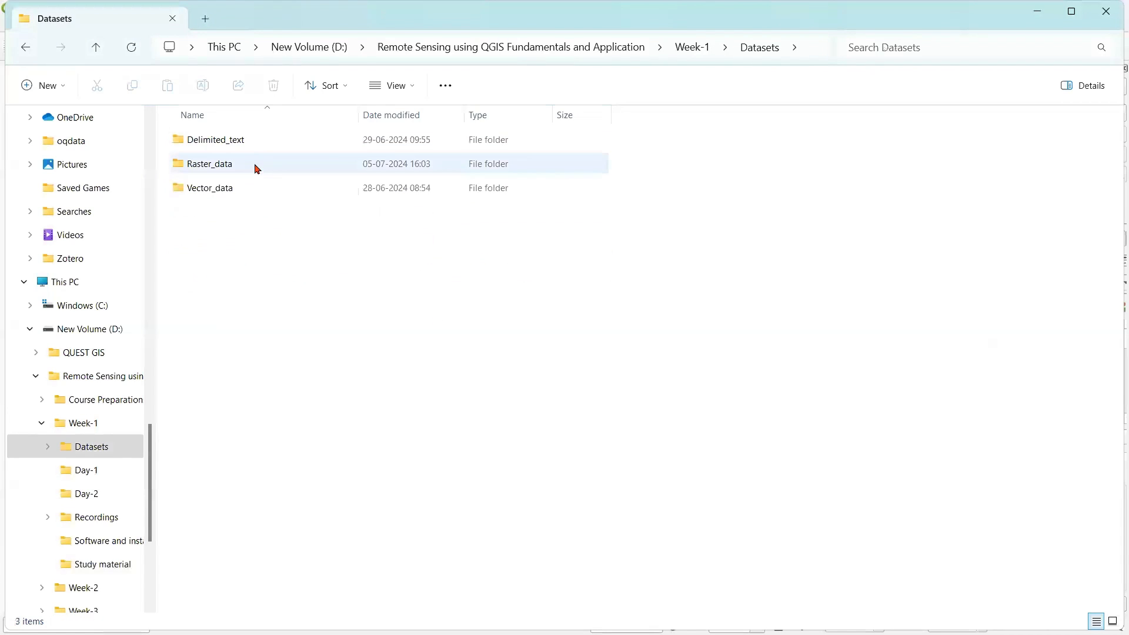
pyautogui.doubleClick(234, 188)
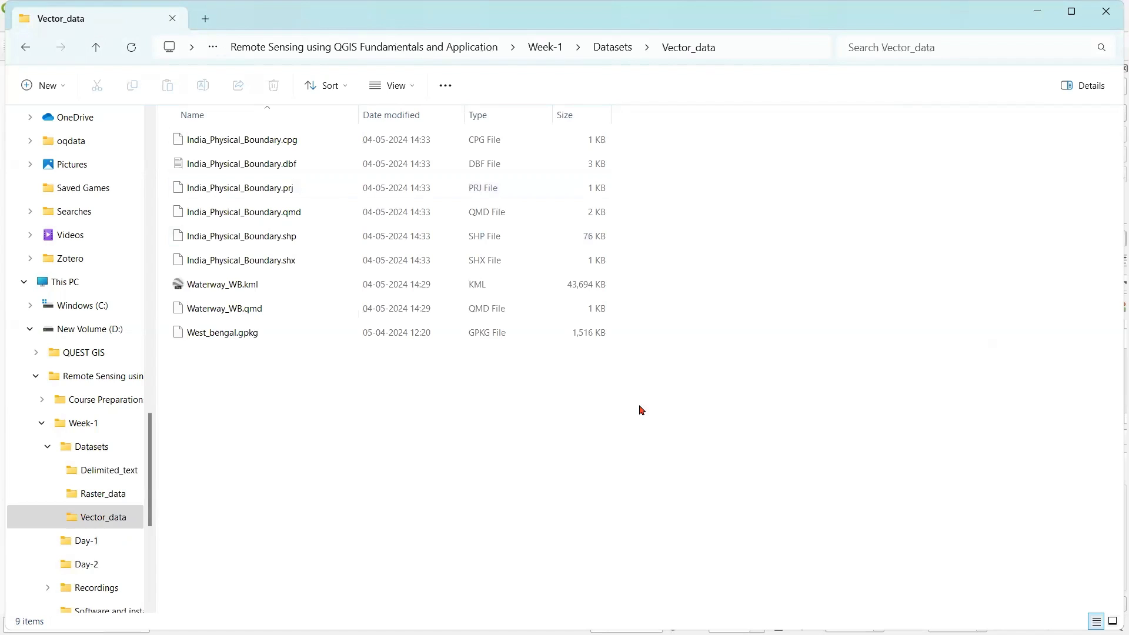
pyautogui.click(31, 329)
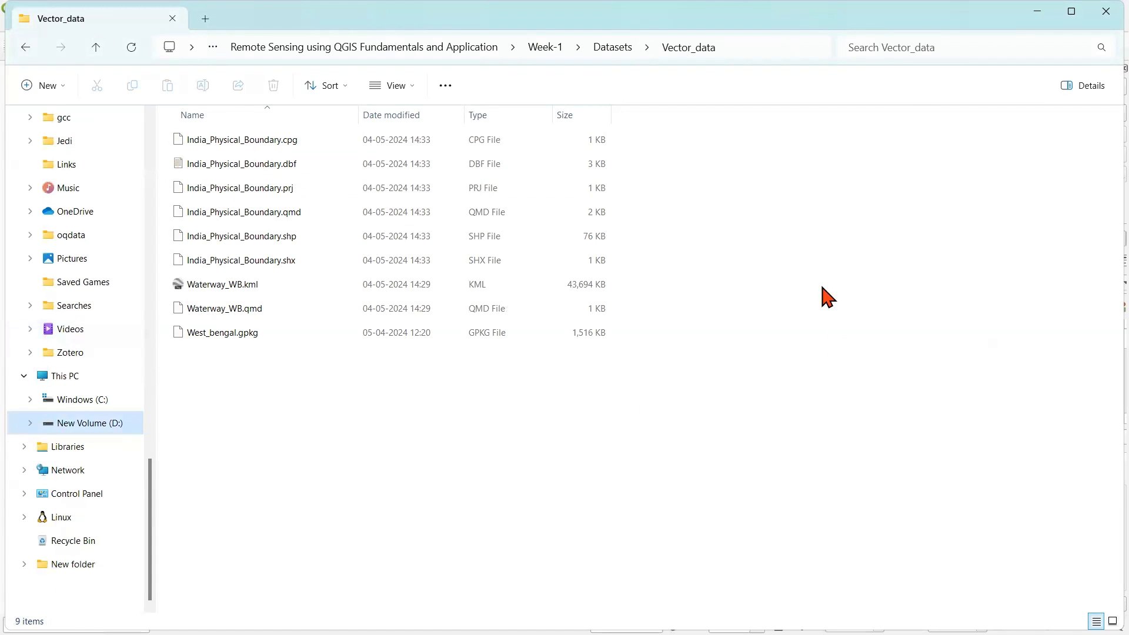
# Examine the component files that make up the India_Physical_Boundary shapefile, including the DBF, QMD, SHX and SHP files.
pyautogui.click(302, 240)
pyautogui.click(303, 166)
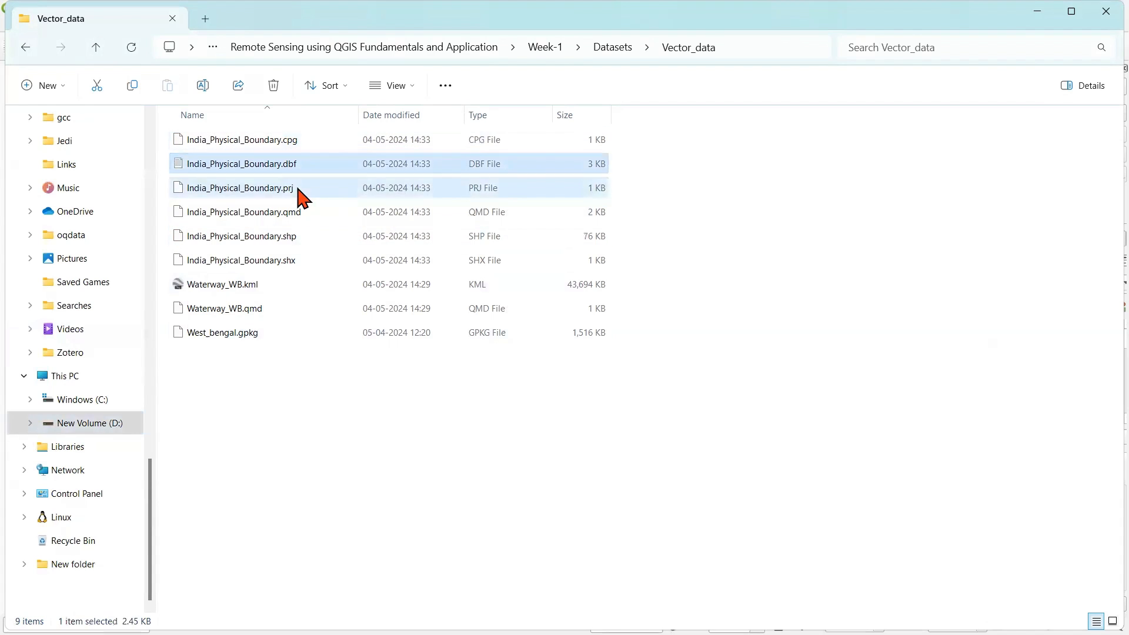
pyautogui.click(297, 213)
pyautogui.click(298, 260)
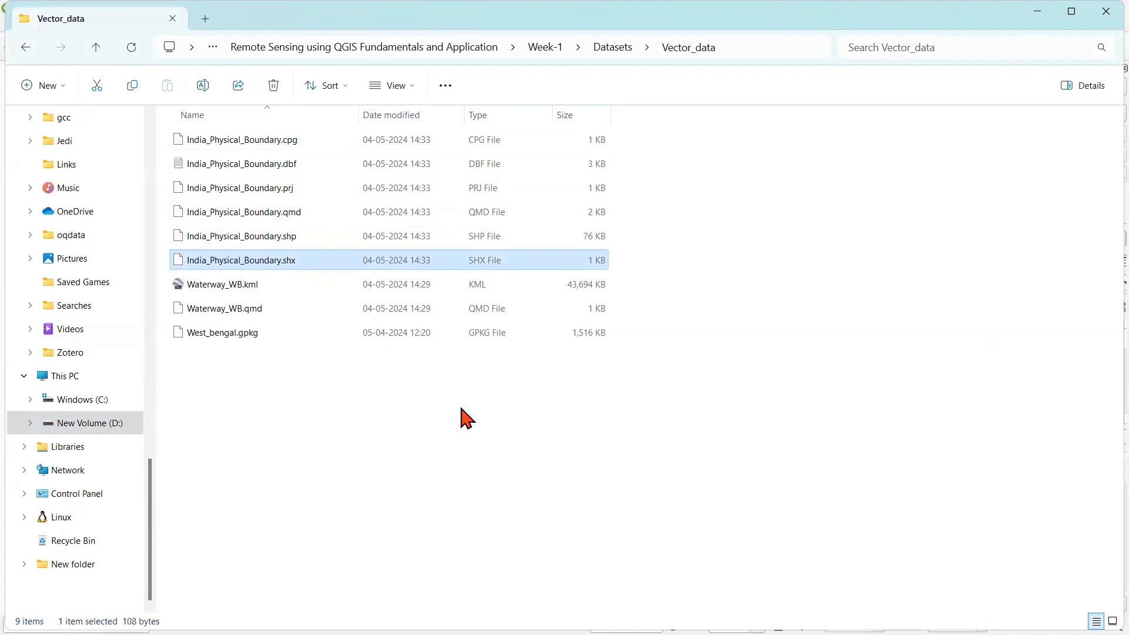
pyautogui.click(604, 240)
pyautogui.click(547, 360)
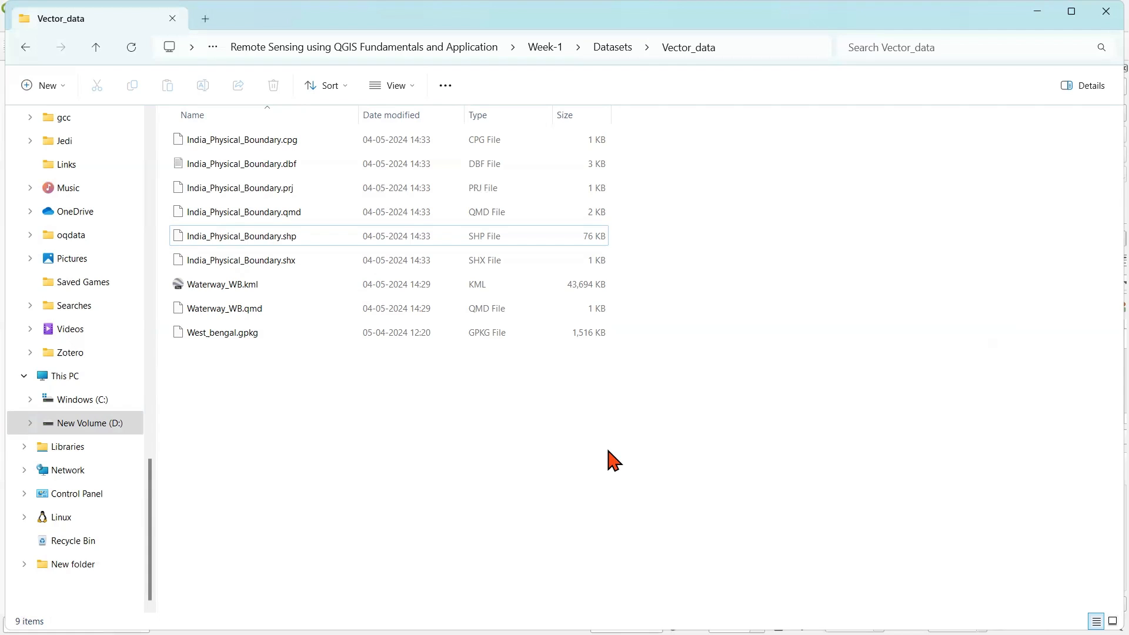
# Compare the single West_bengal.gpkg file with the separate component files of the India_Physical_Boundary shapefile.
pyautogui.click(247, 334)
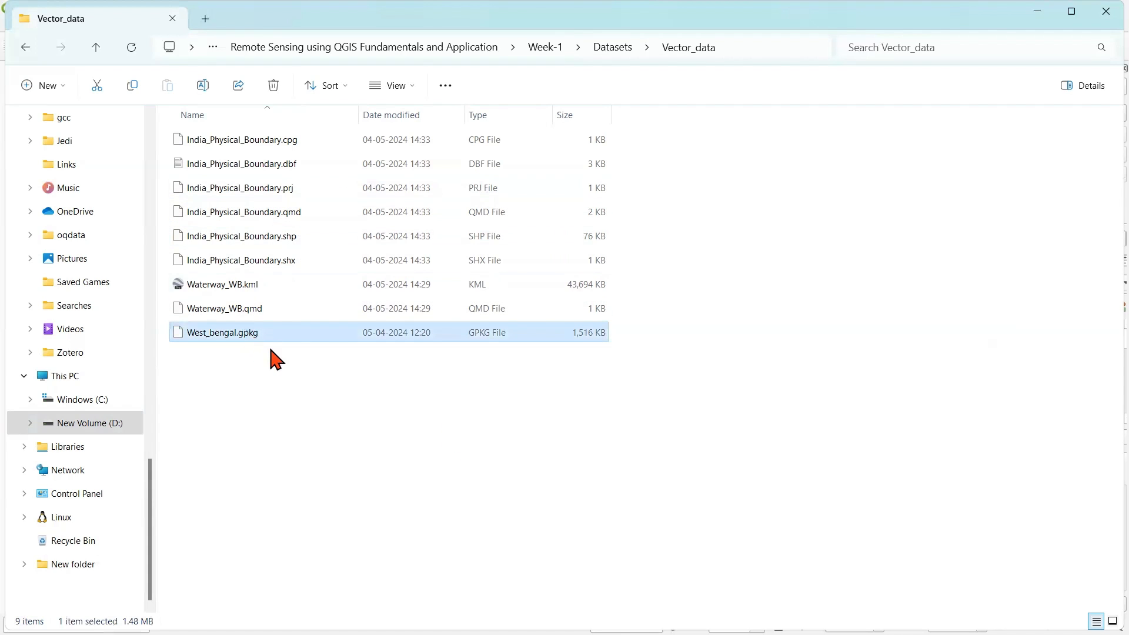
pyautogui.click(281, 262)
pyautogui.click(297, 241)
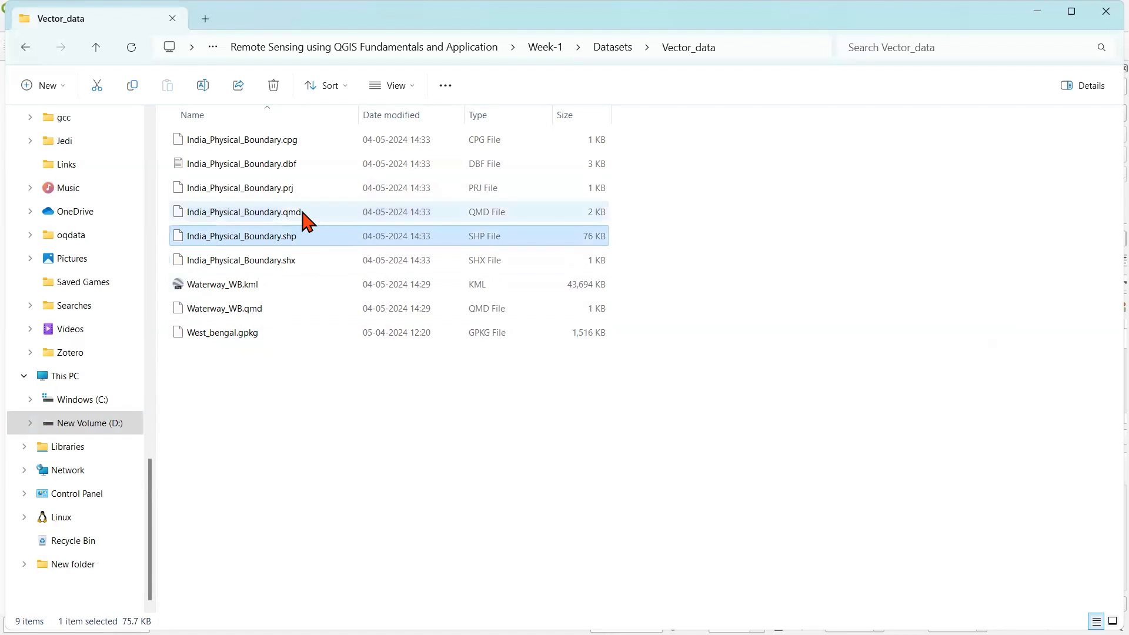
pyautogui.click(302, 214)
pyautogui.click(299, 194)
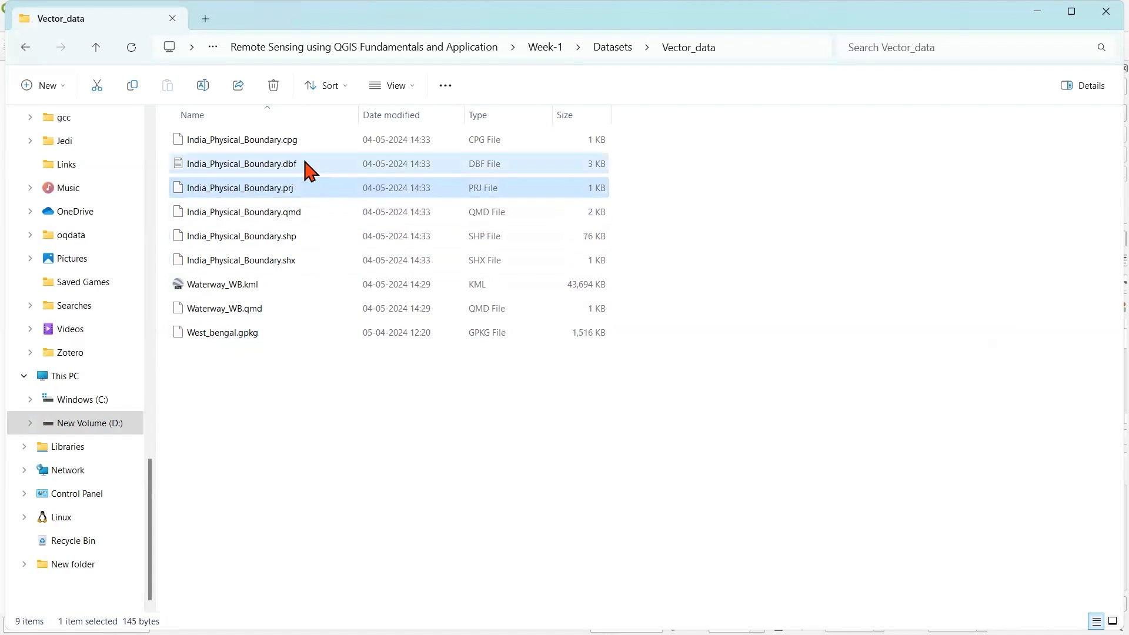
pyautogui.click(305, 163)
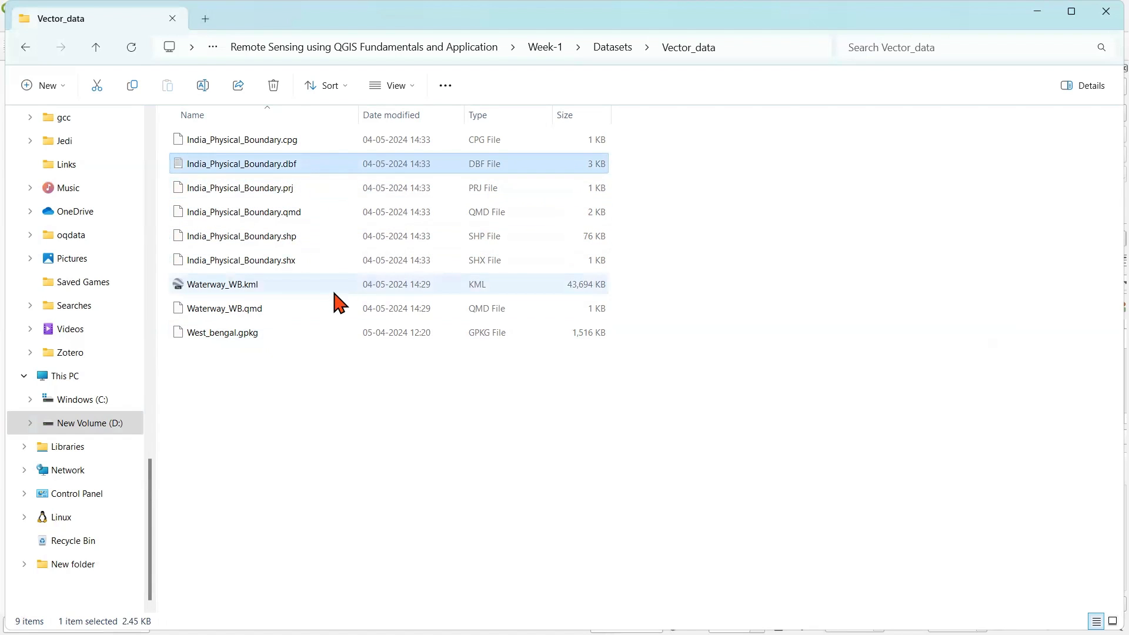
pyautogui.click(279, 331)
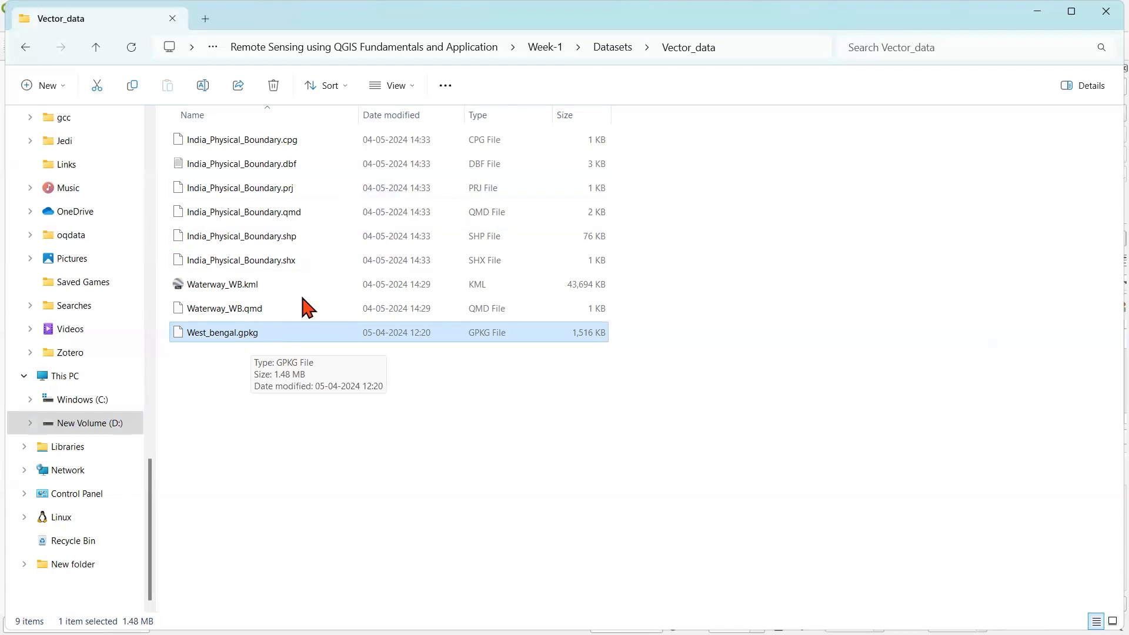
# Contrast the six India_Physical_Boundary shapefile components with the single West_bengal.gpkg file, and switch back to QGIS.
pyautogui.moveTo(298, 265); pyautogui.dragTo(294, 146)
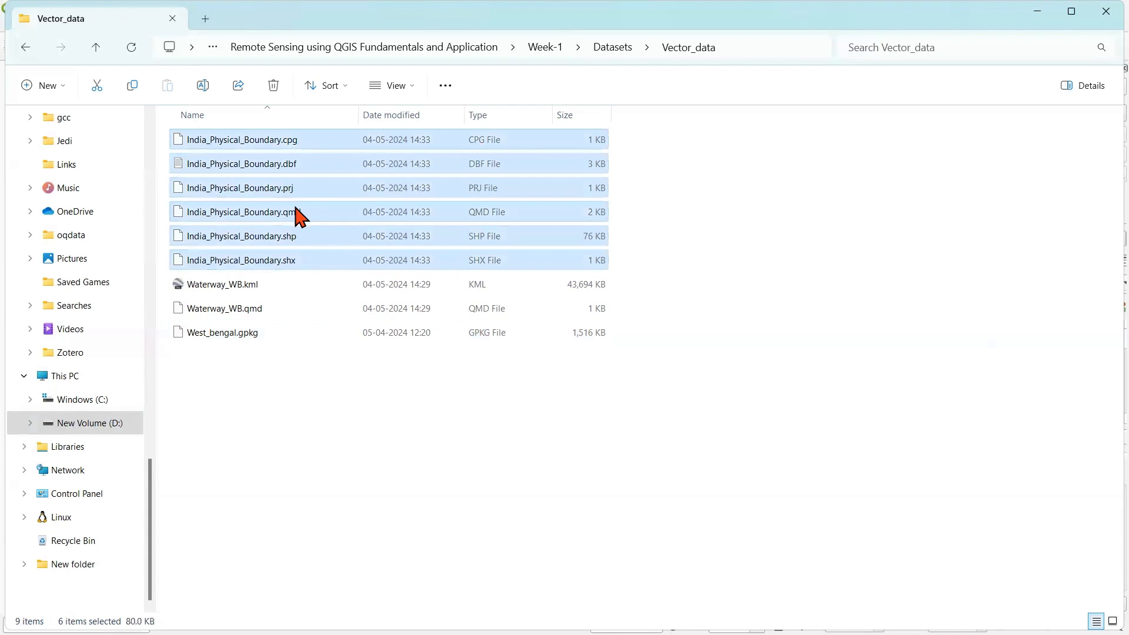
pyautogui.click(261, 334)
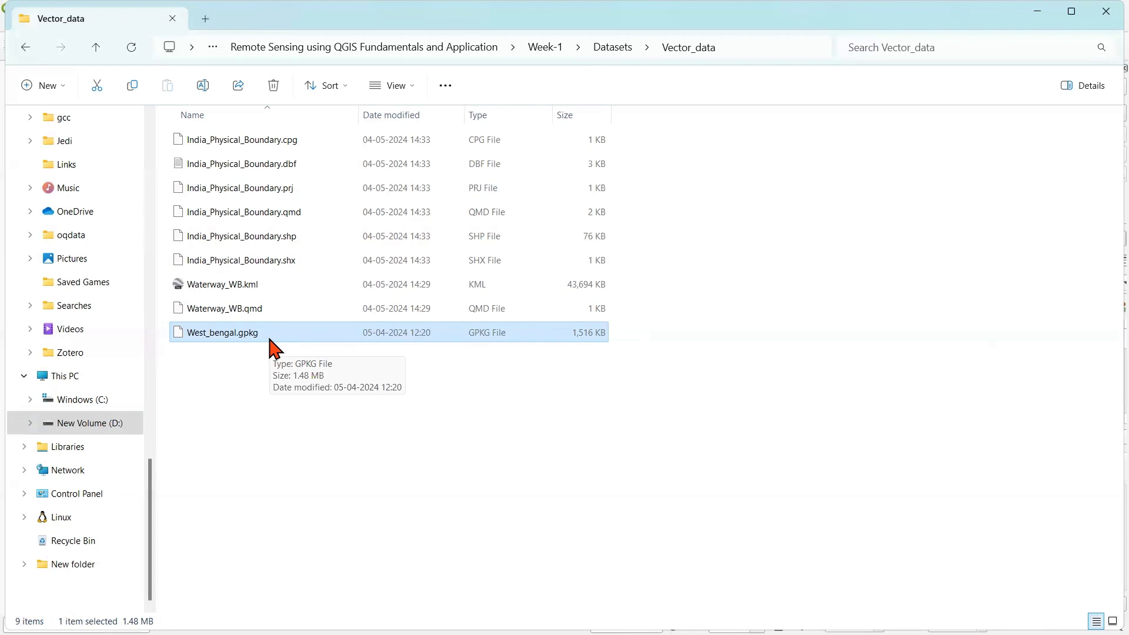
pyautogui.moveTo(745, 612)
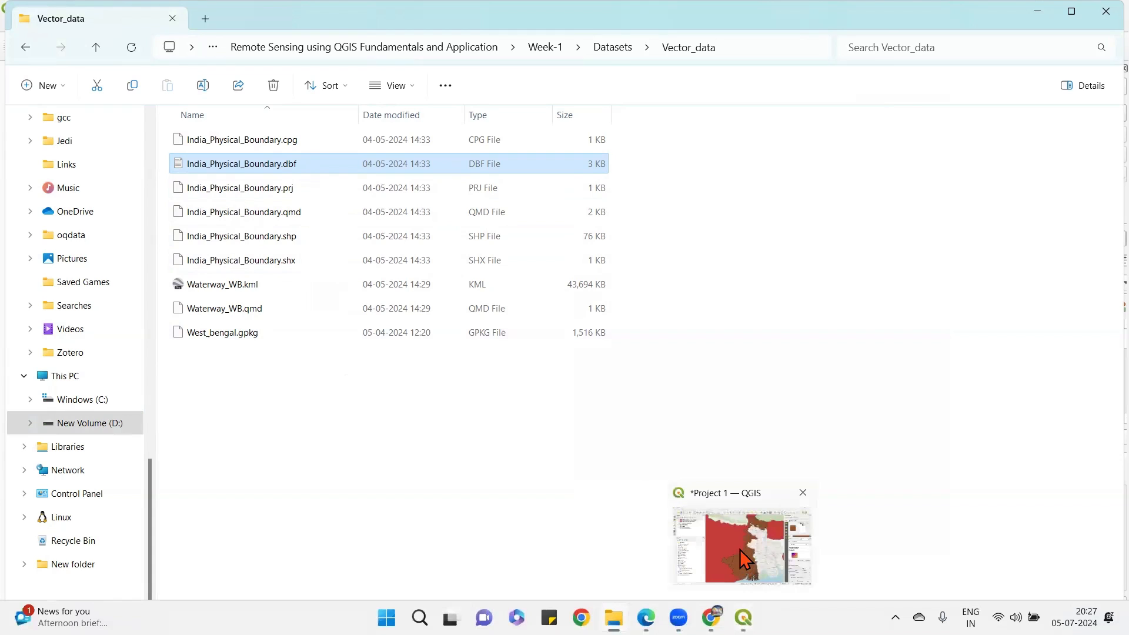
pyautogui.click(728, 485)
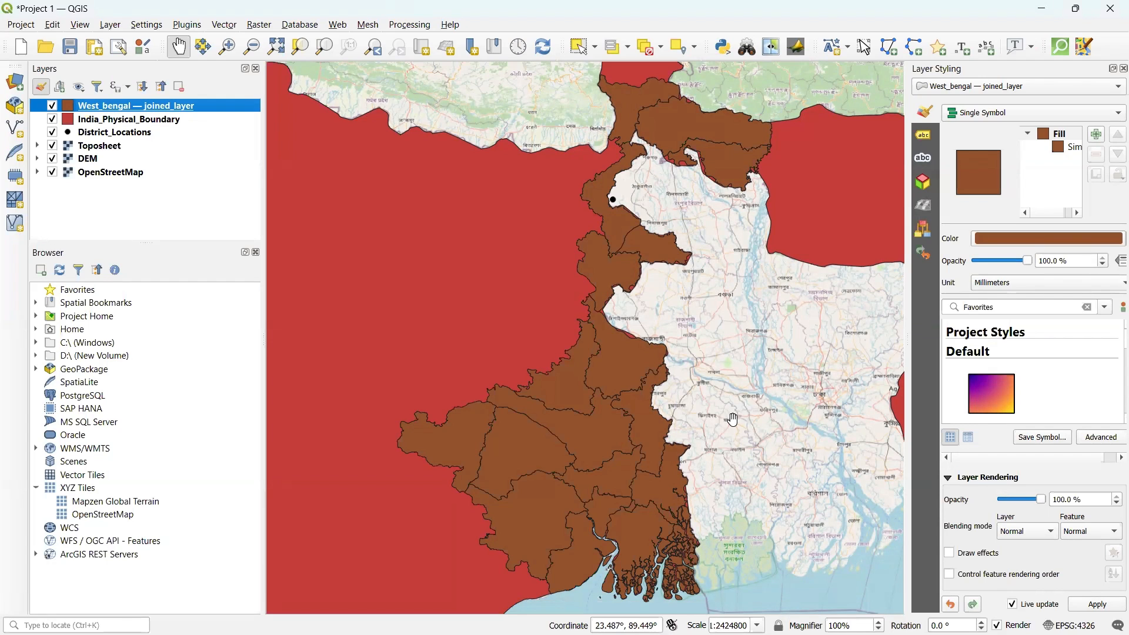
# Start exporting the features of the India_Physical_Boundary layer and choose GeoPackage as the output format.
pyautogui.click(101, 119)
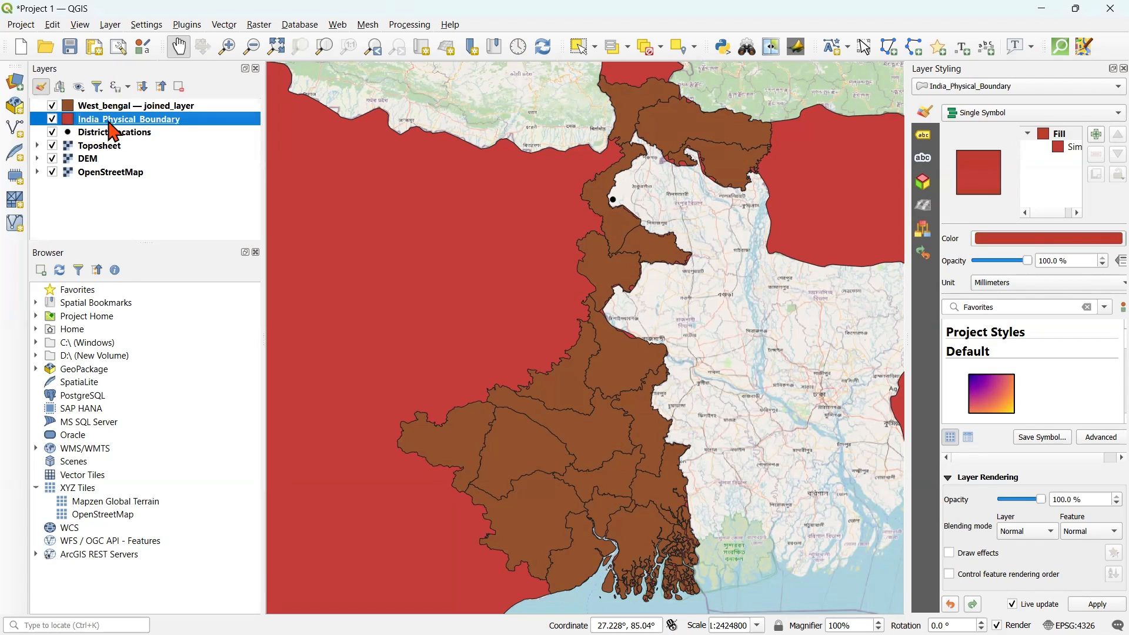
pyautogui.rightClick(181, 120)
pyautogui.moveTo(270, 434)
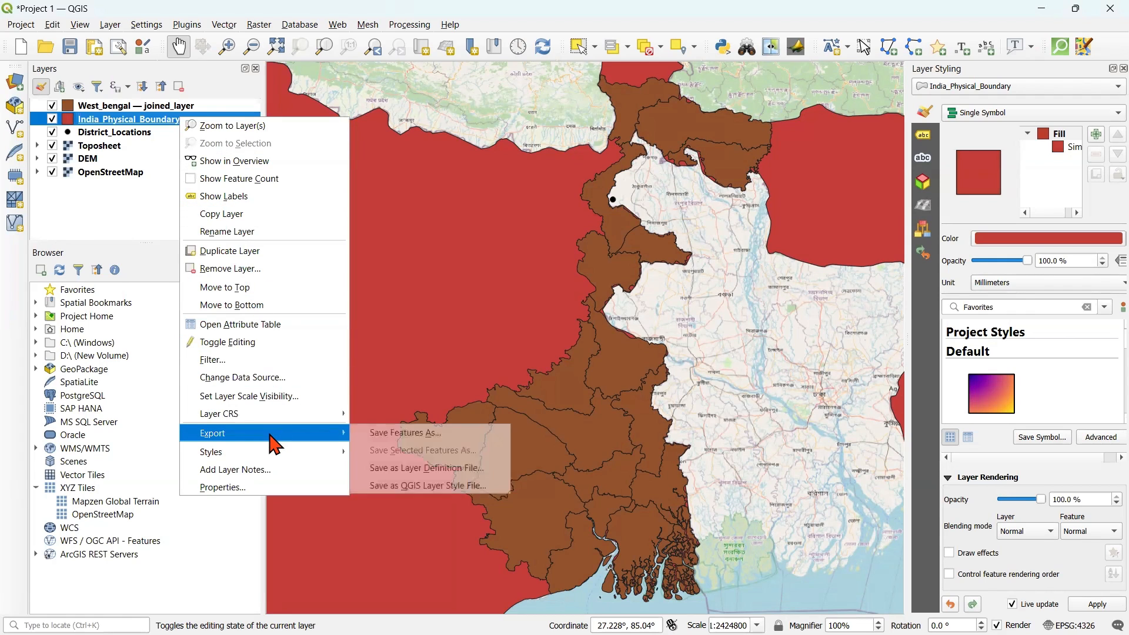
pyautogui.click(407, 434)
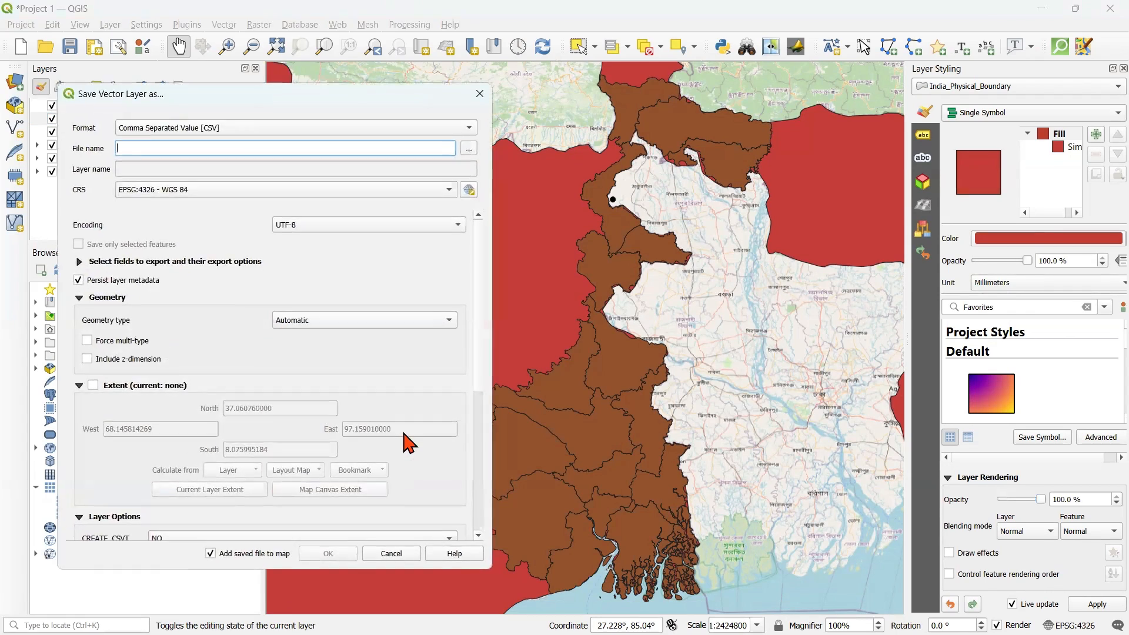
pyautogui.moveTo(275, 99); pyautogui.dragTo(536, 98)
pyautogui.click(467, 128)
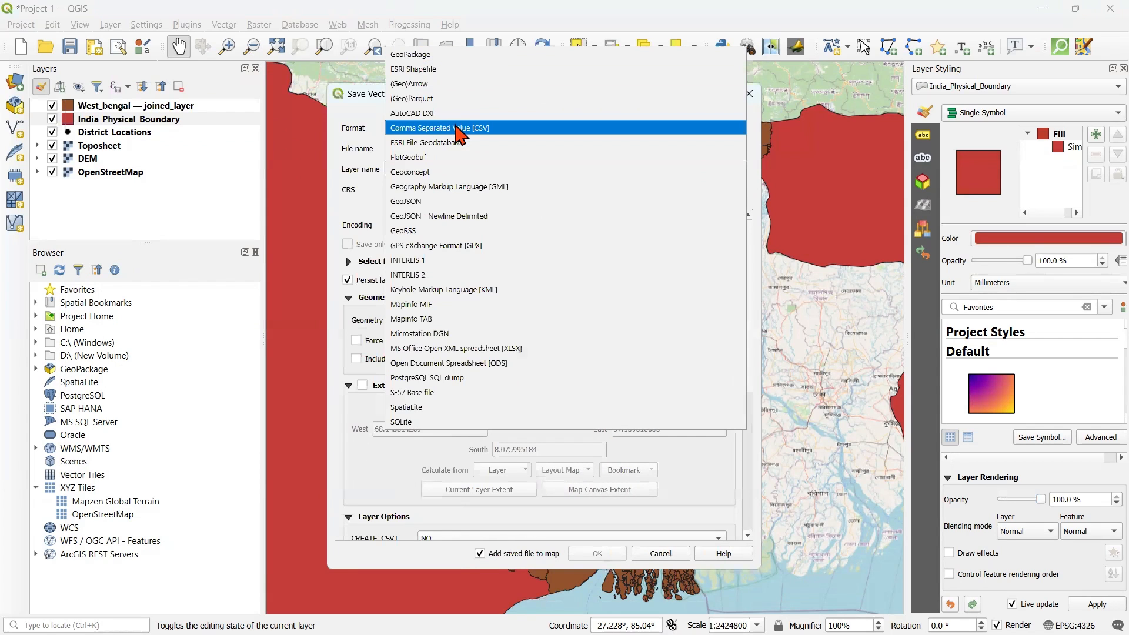
pyautogui.click(464, 54)
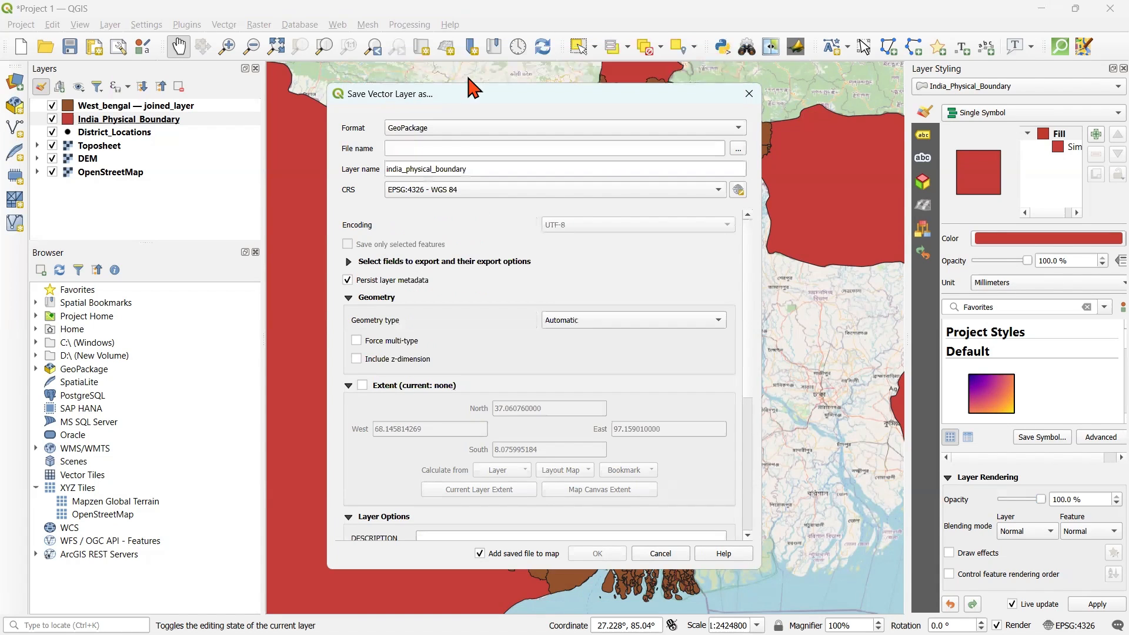
# Set the export's output file to India_Physical_Boundary in the Vector_data folder under Week-1 Datasets.
pyautogui.click(739, 151)
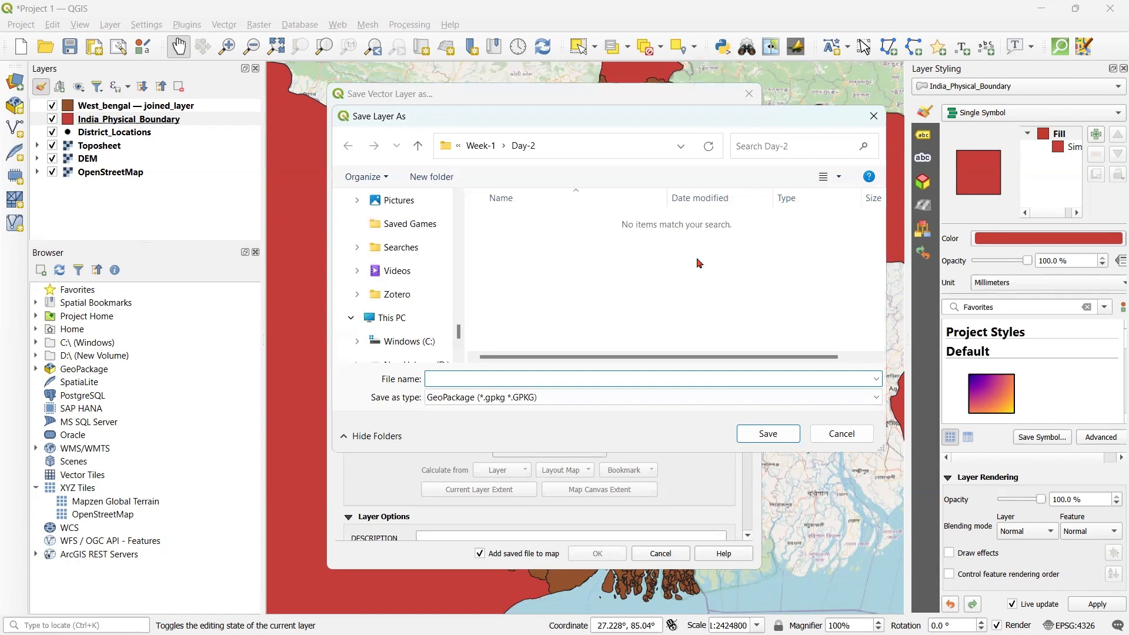
pyautogui.click(418, 151)
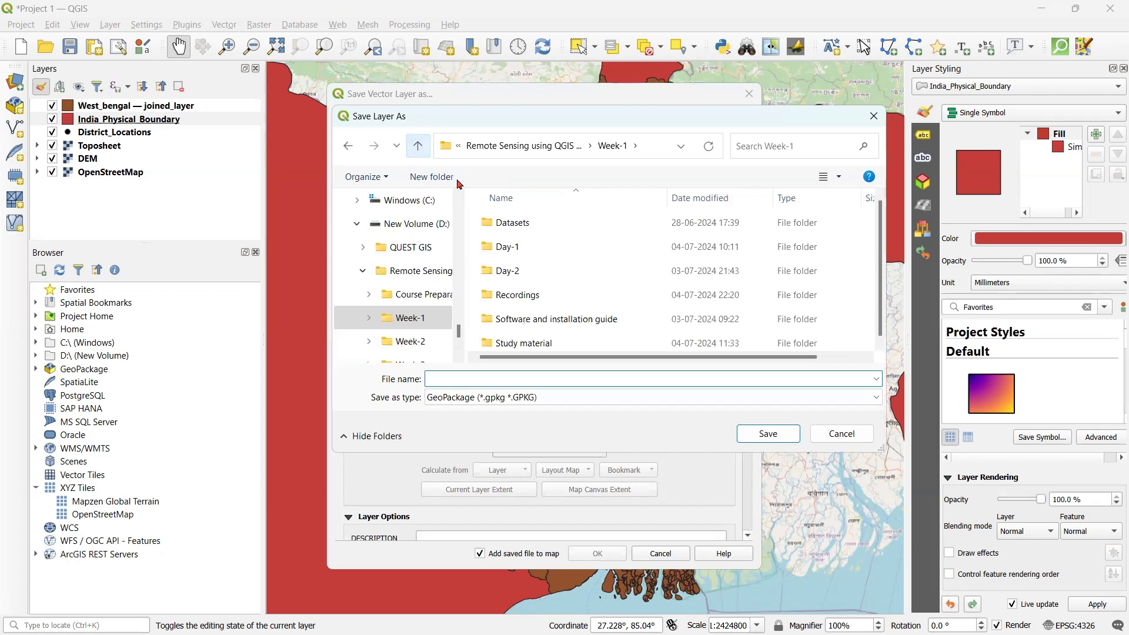
pyautogui.doubleClick(564, 225)
pyautogui.doubleClick(549, 269)
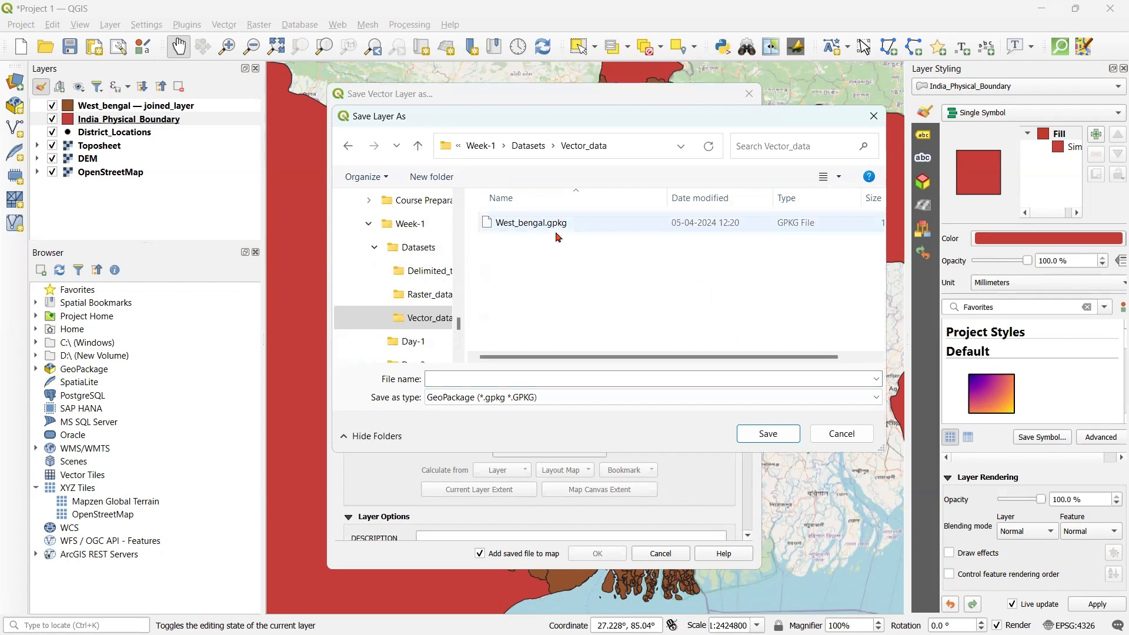
pyautogui.click(494, 376)
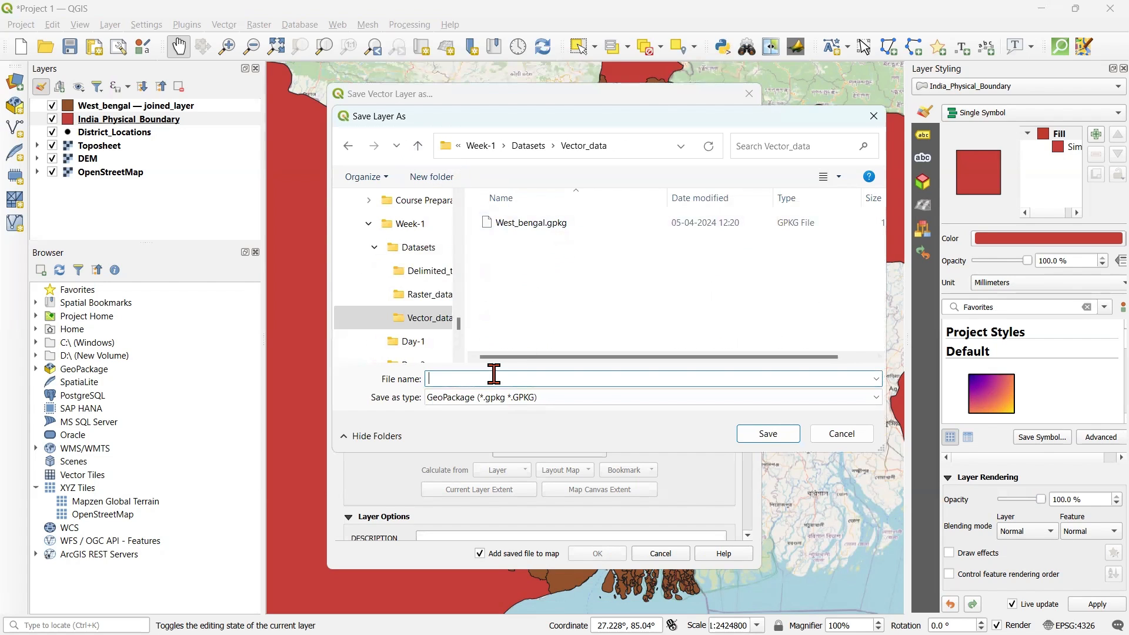
pyautogui.write('In')
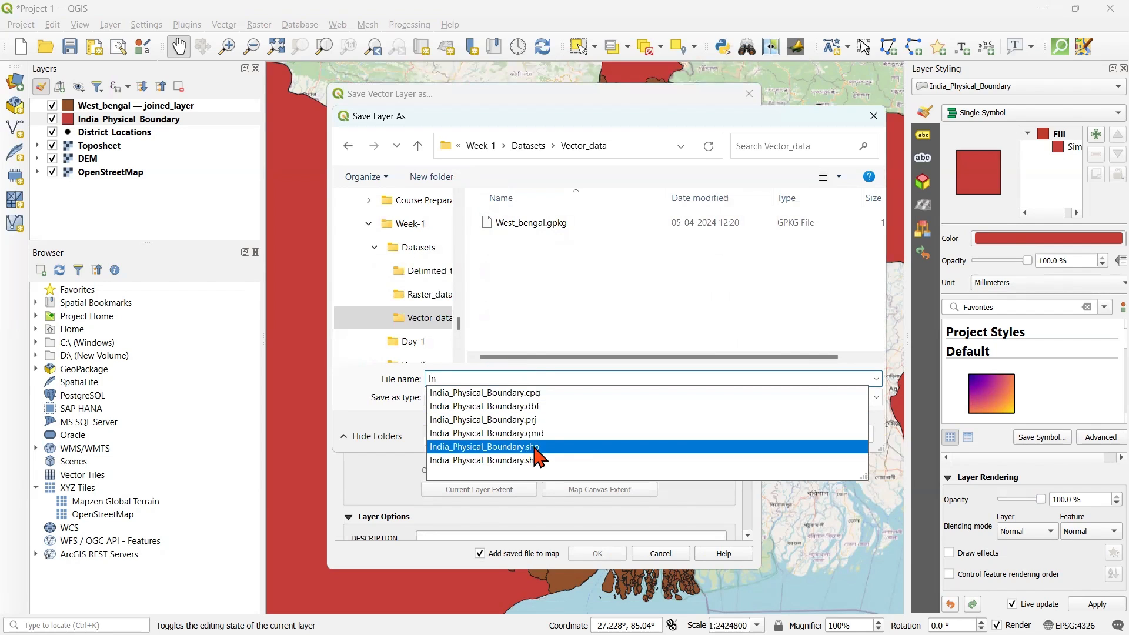
pyautogui.click(512, 447)
pyautogui.click(551, 379)
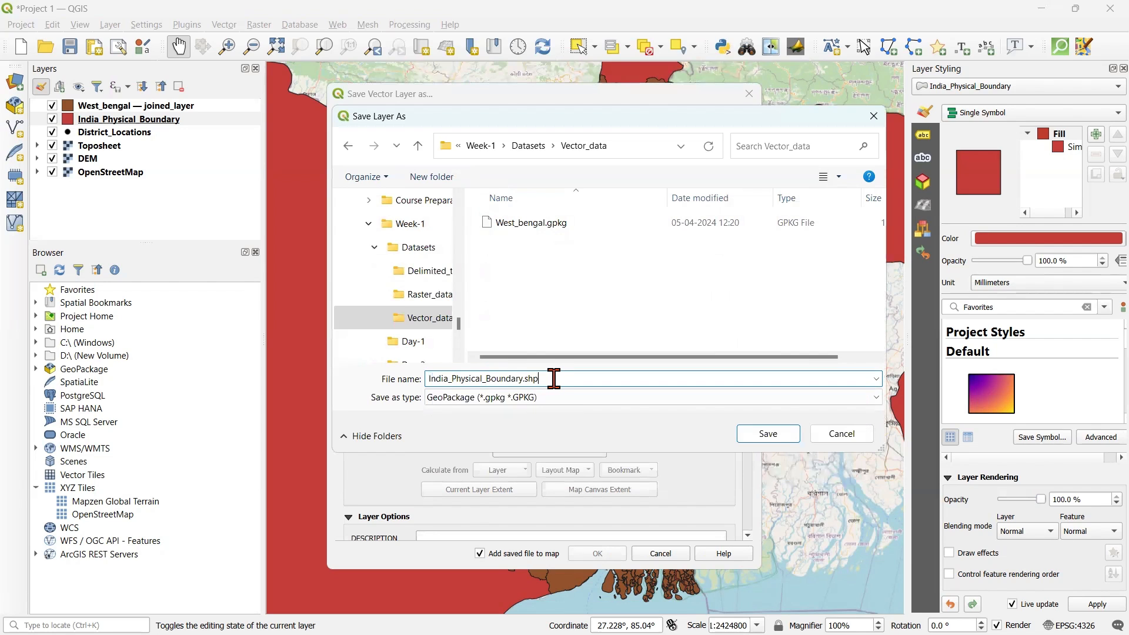
pyautogui.press('BackSpace')
pyautogui.press('BackSpace')
pyautogui.press('BackSpace')
pyautogui.press('BackSpace')
pyautogui.click(539, 310)
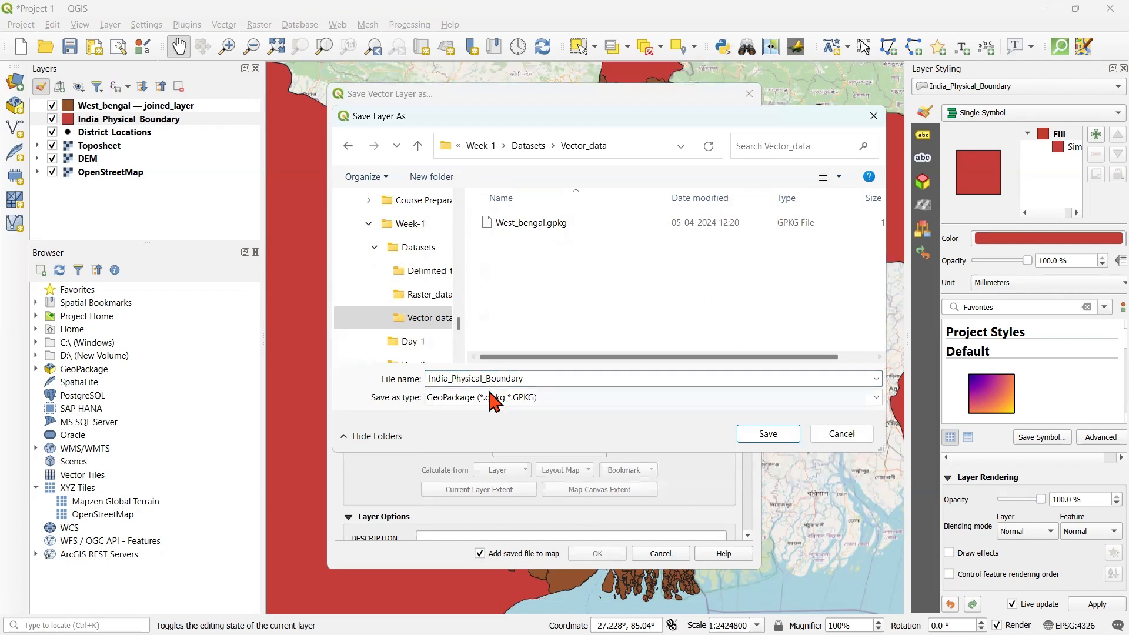
pyautogui.click(777, 432)
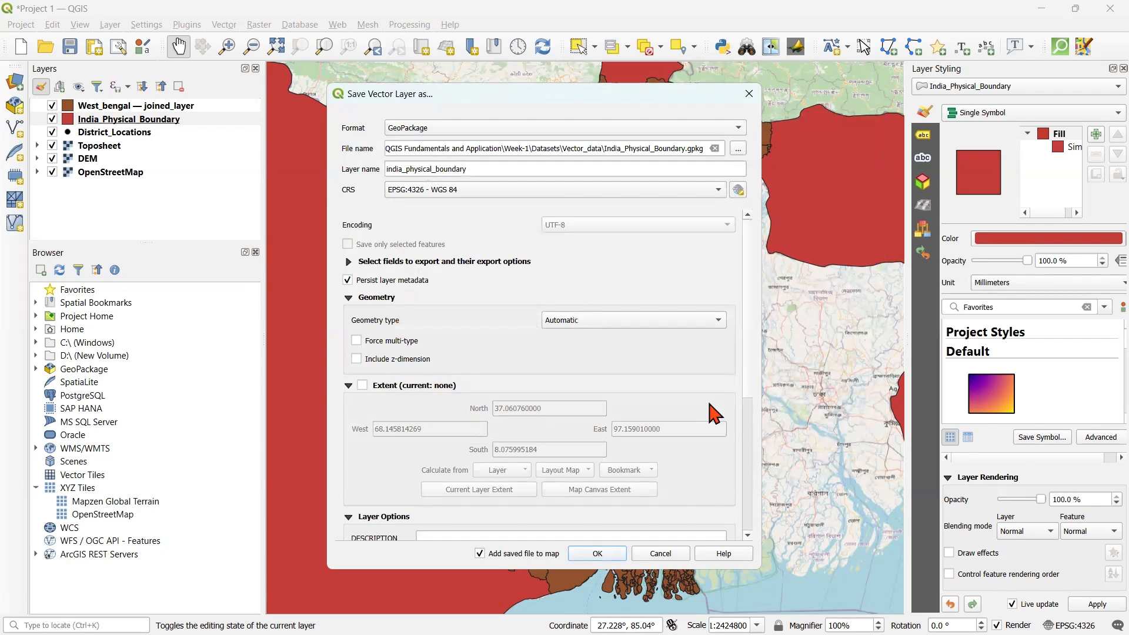
# Run the GeoPackage export of the boundary layer and widen the layer list to fit the full layer names.
pyautogui.click(646, 323)
pyautogui.click(636, 365)
pyautogui.click(599, 554)
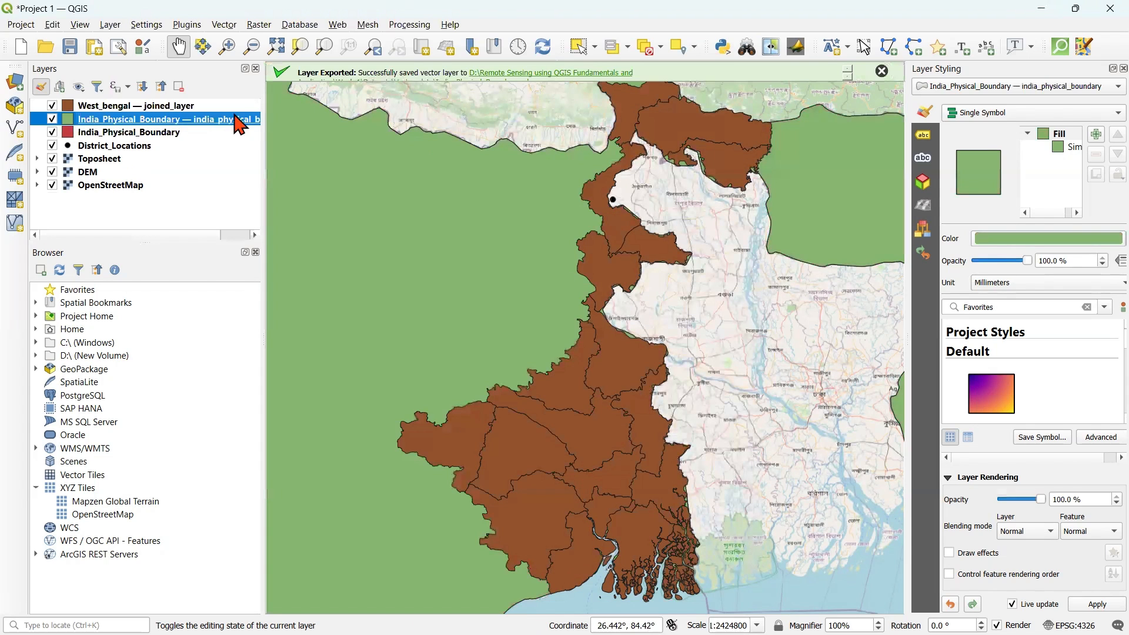
pyautogui.moveTo(265, 102); pyautogui.dragTo(351, 102)
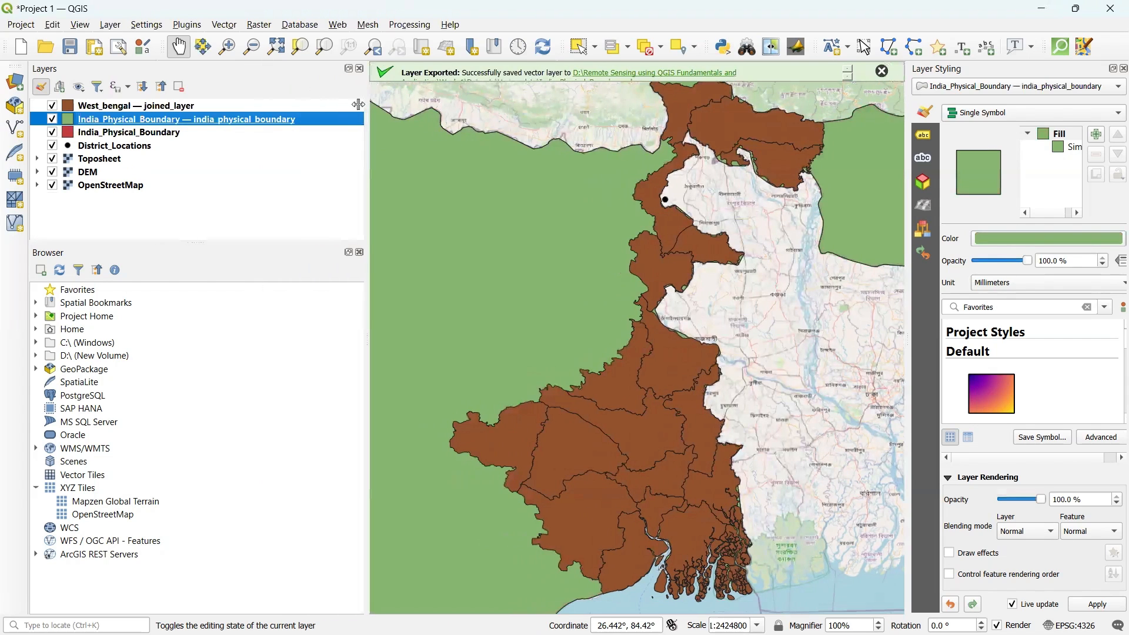
# Locate the exported India_Physical_Boundary.gpkg in File Explorer's Vector_data folder, then return to QGIS and dismiss the export notification.
pyautogui.moveTo(613, 627)
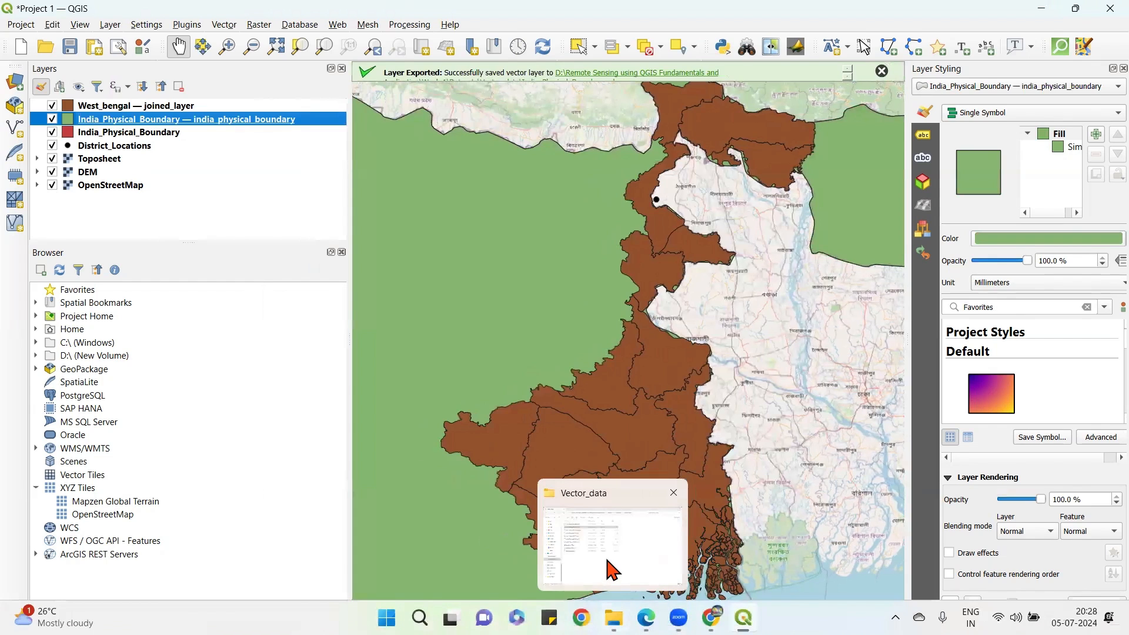
pyautogui.click(605, 569)
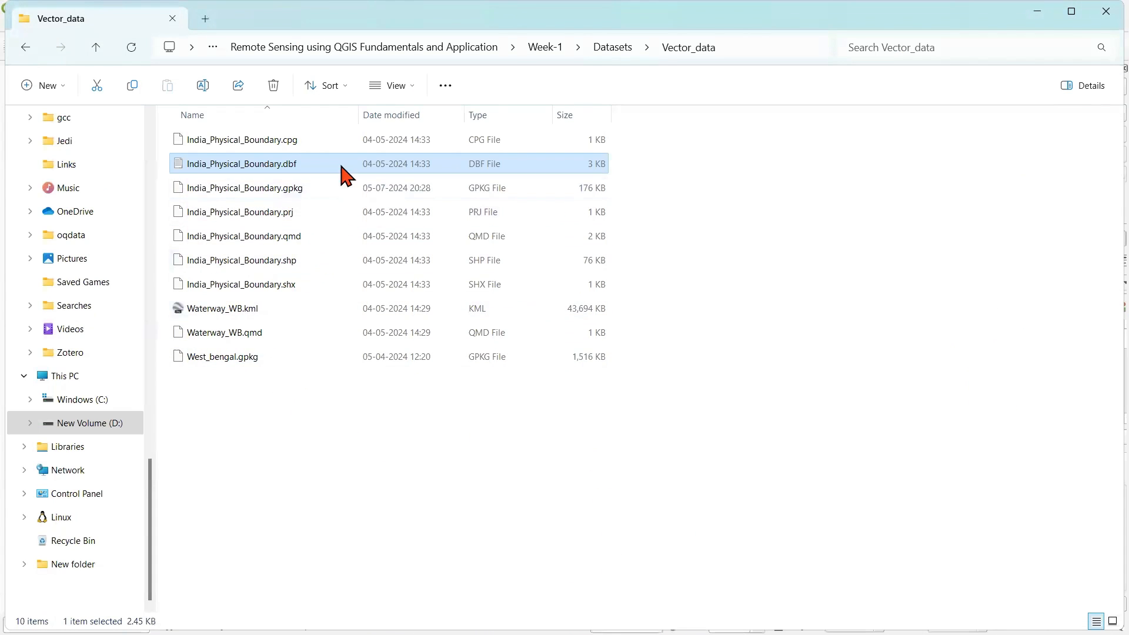
pyautogui.click(294, 188)
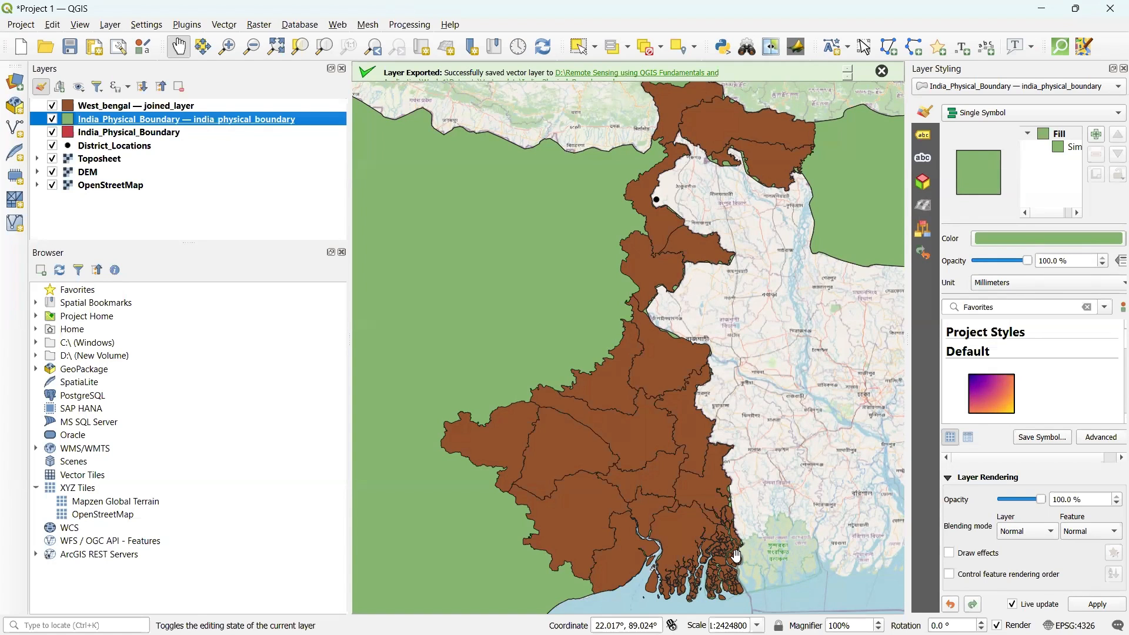
pyautogui.click(882, 71)
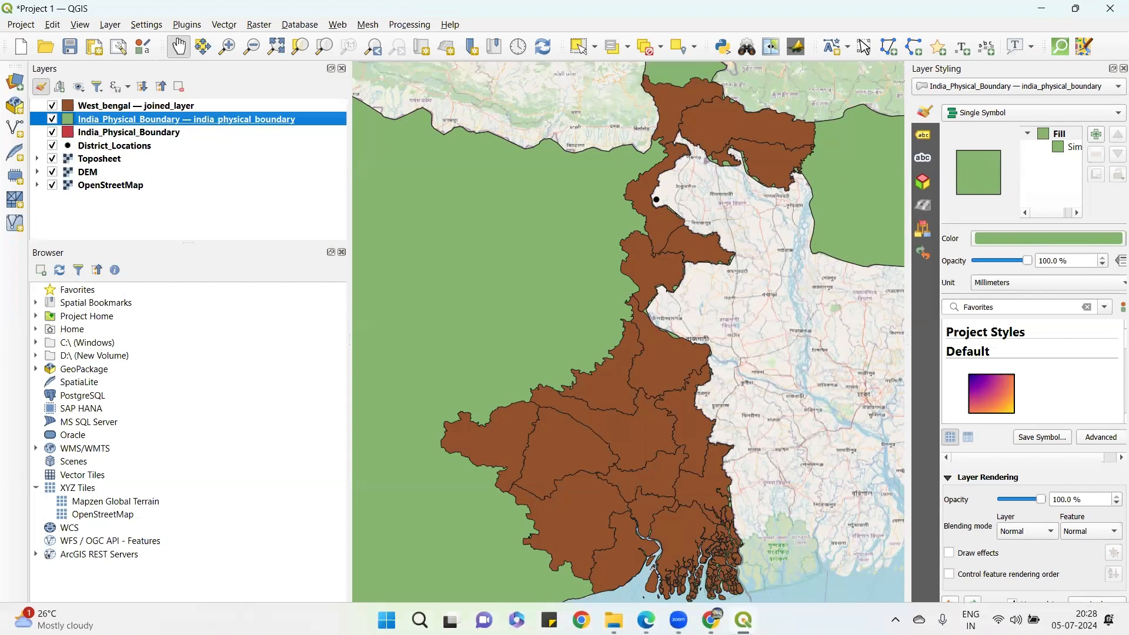
pyautogui.moveTo(646, 617)
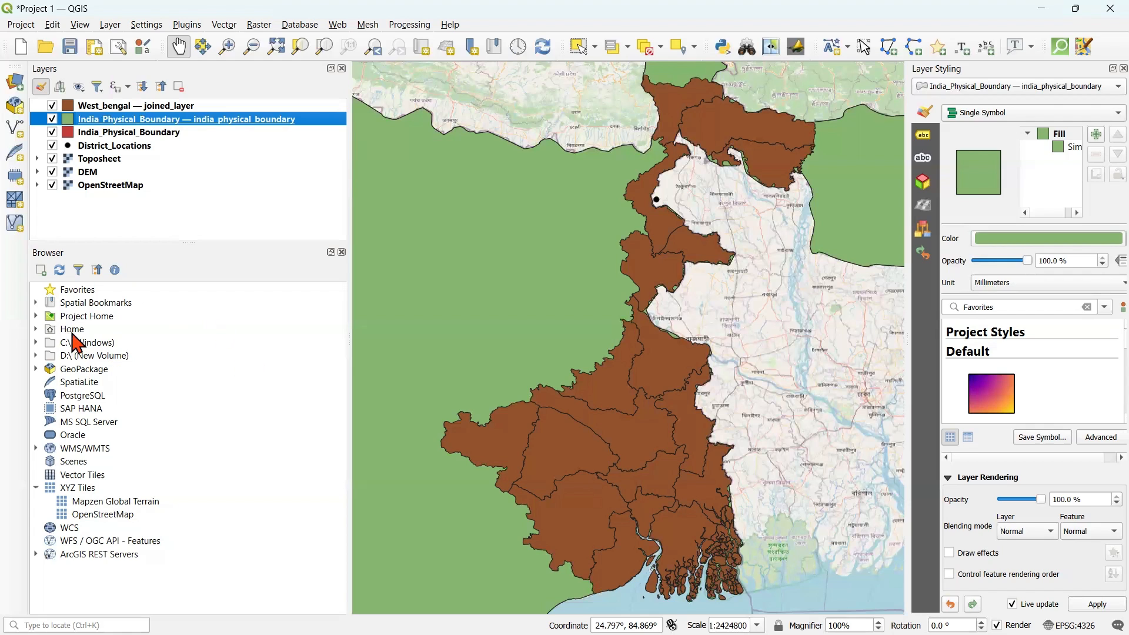
# Set the project home directory to the Vector_data folder under Week-1 Datasets.
pyautogui.click(35, 316)
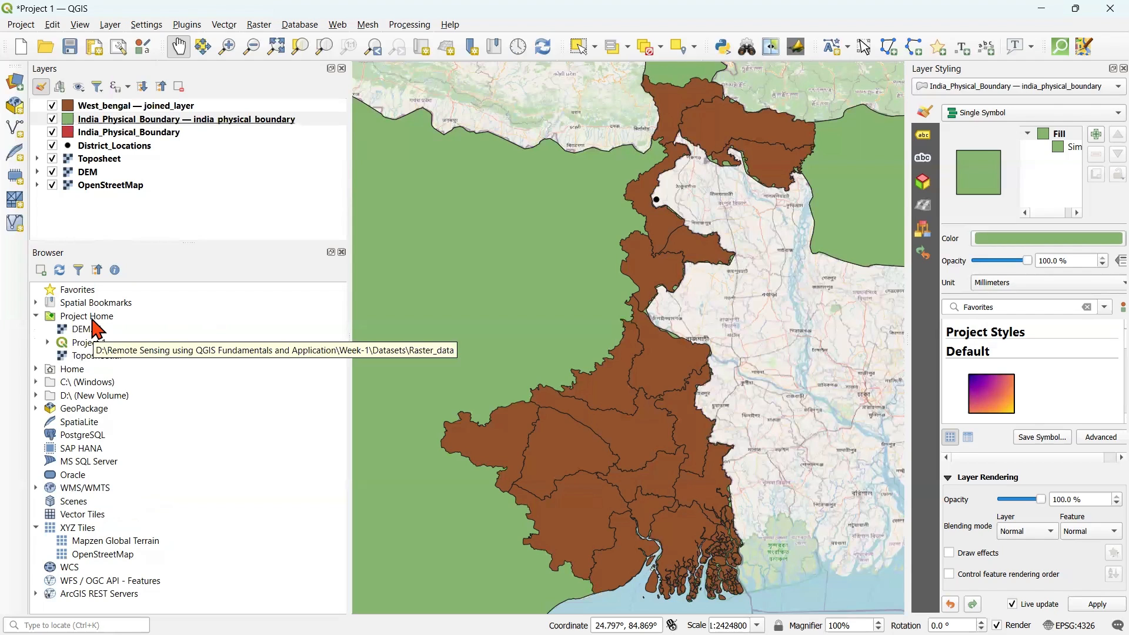
pyautogui.click(89, 319)
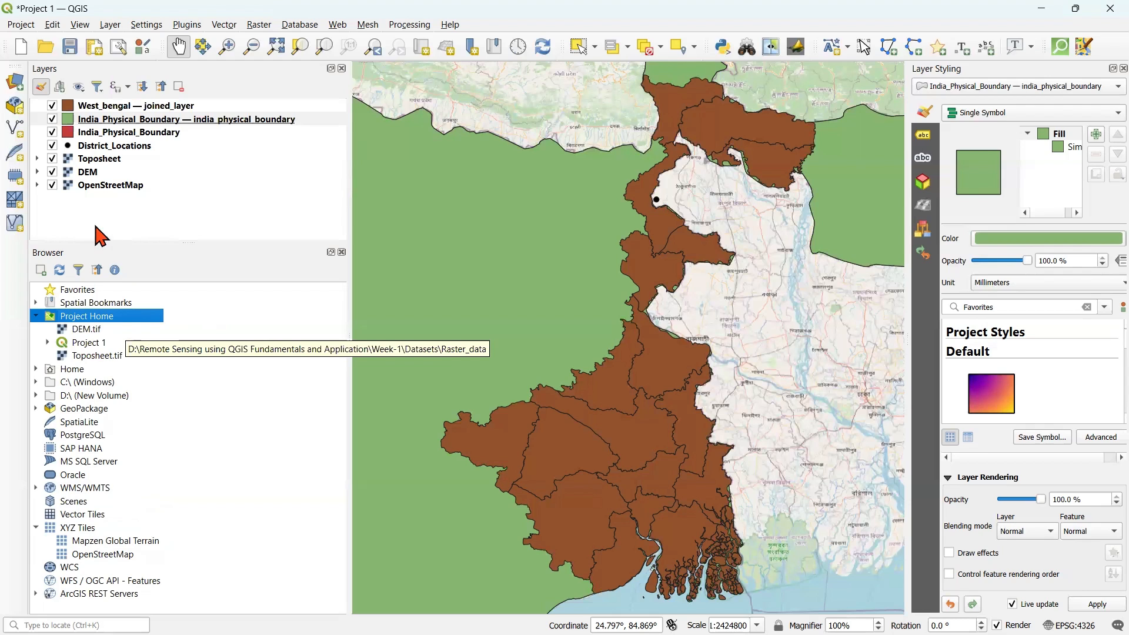
pyautogui.rightClick(106, 319)
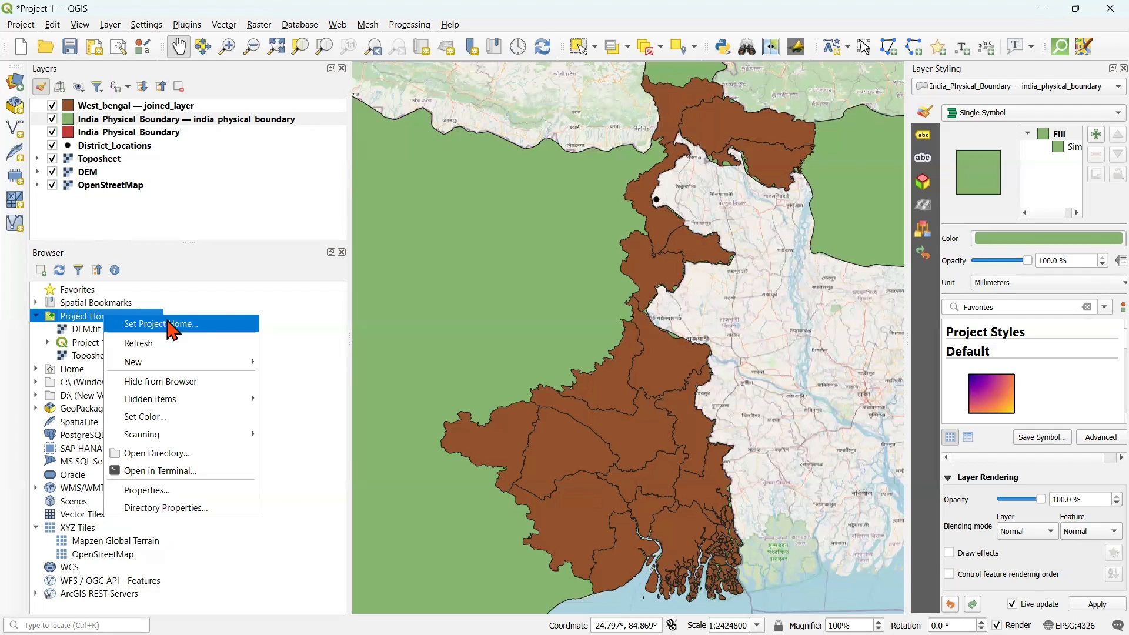
pyautogui.click(196, 328)
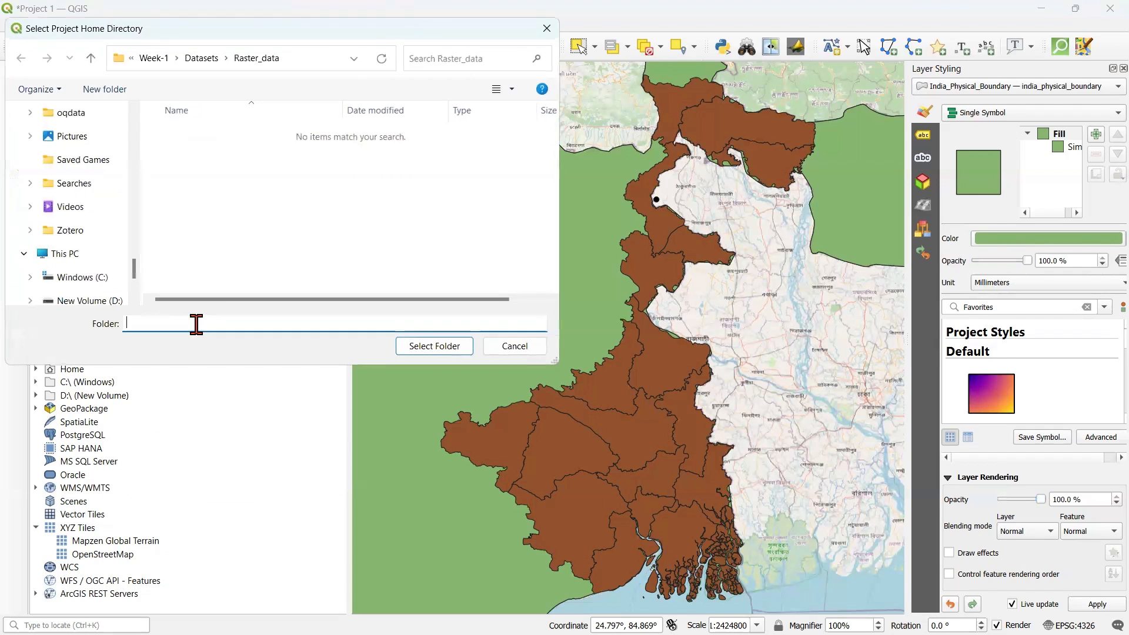
pyautogui.click(86, 65)
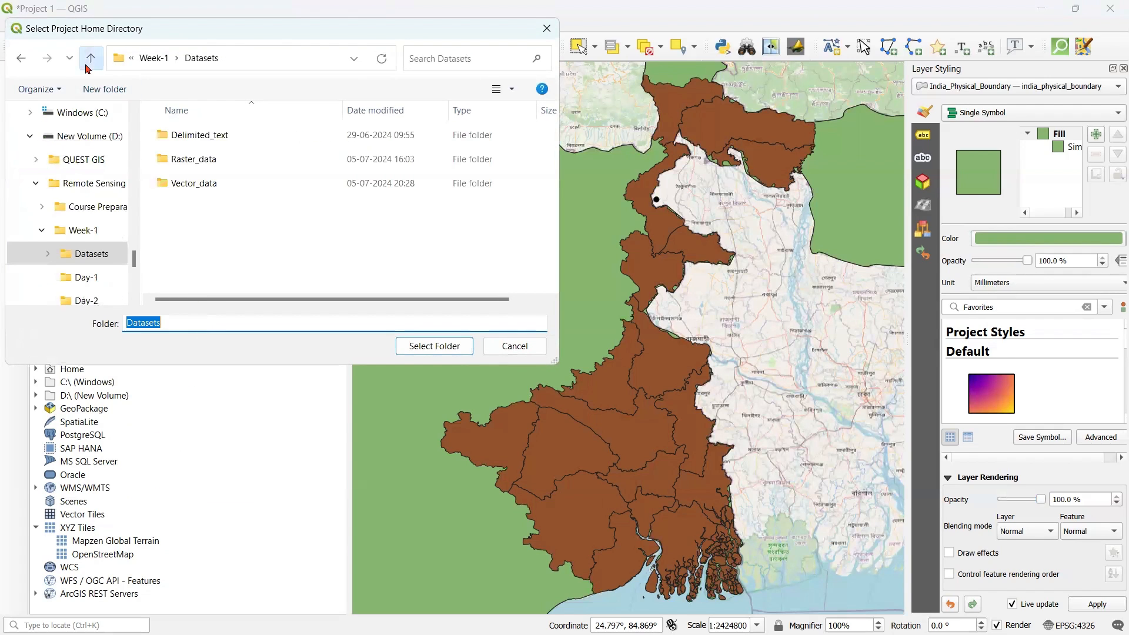
pyautogui.click(200, 183)
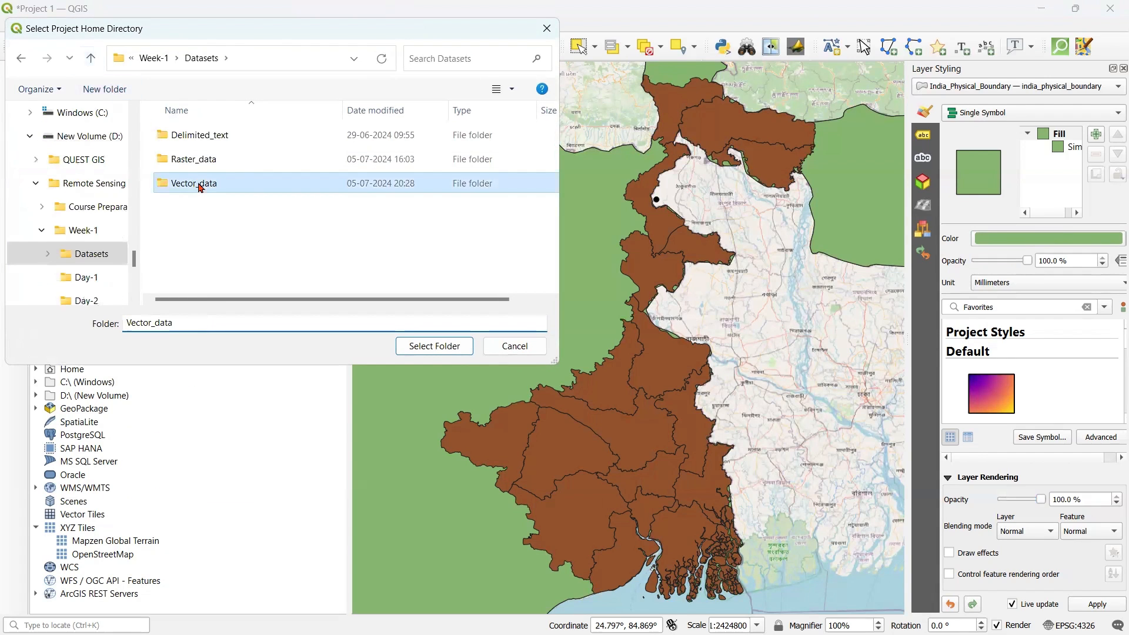
pyautogui.click(444, 346)
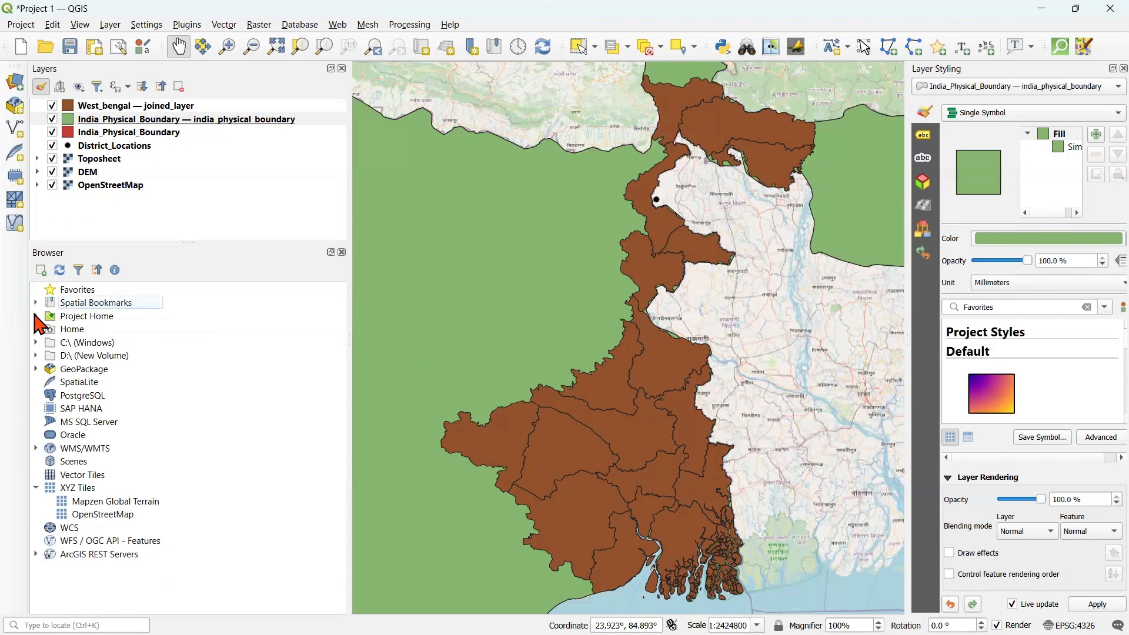
# Add the waterway_river_waterway_stream layer from Waterway_WB.kml in Project Home to the map.
pyautogui.click(37, 316)
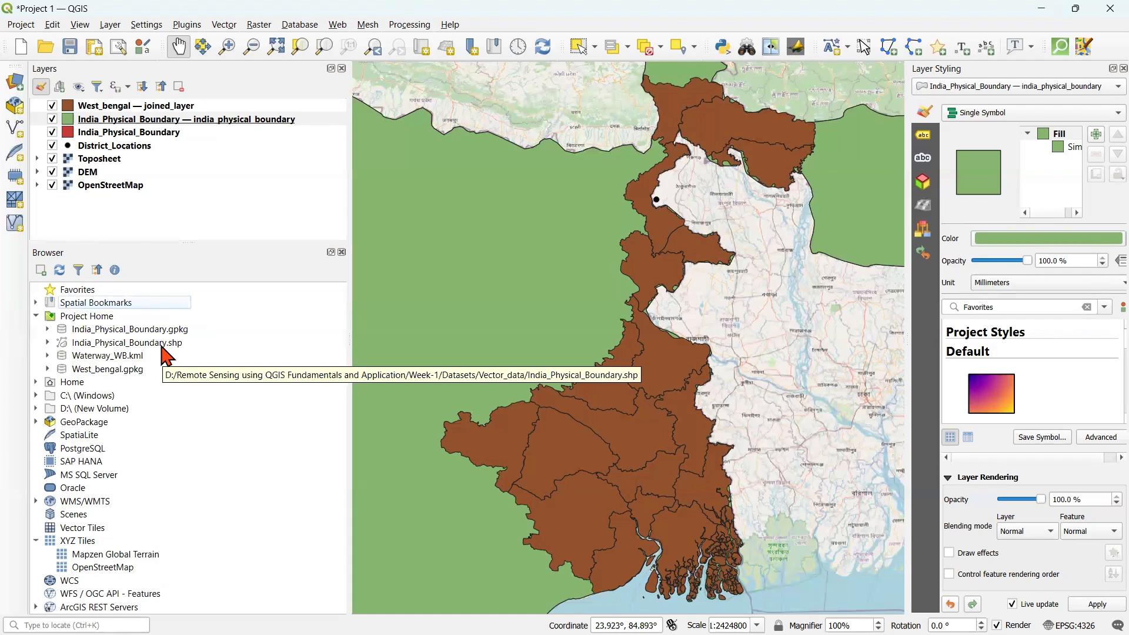
pyautogui.click(134, 356)
pyautogui.moveTo(111, 363); pyautogui.dragTo(603, 281)
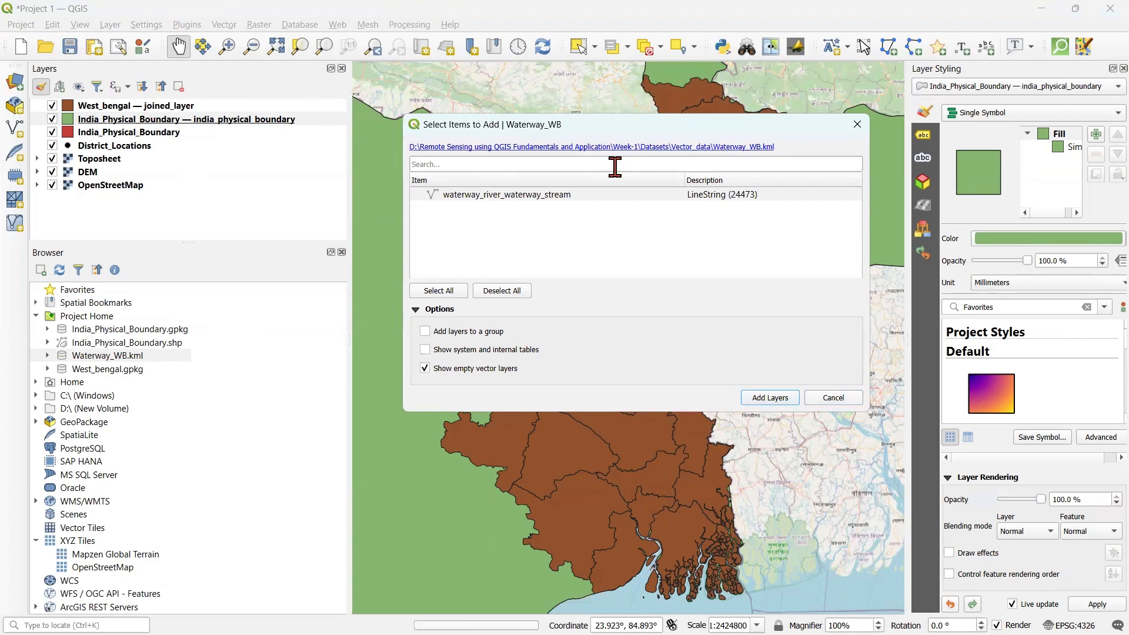
pyautogui.click(527, 199)
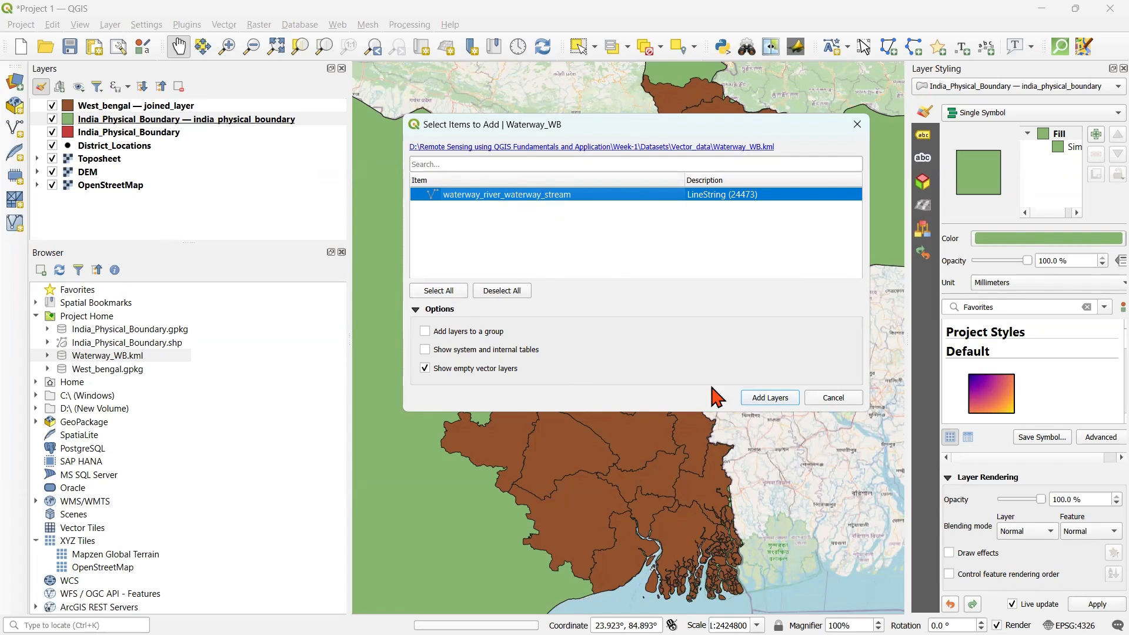
pyautogui.click(770, 398)
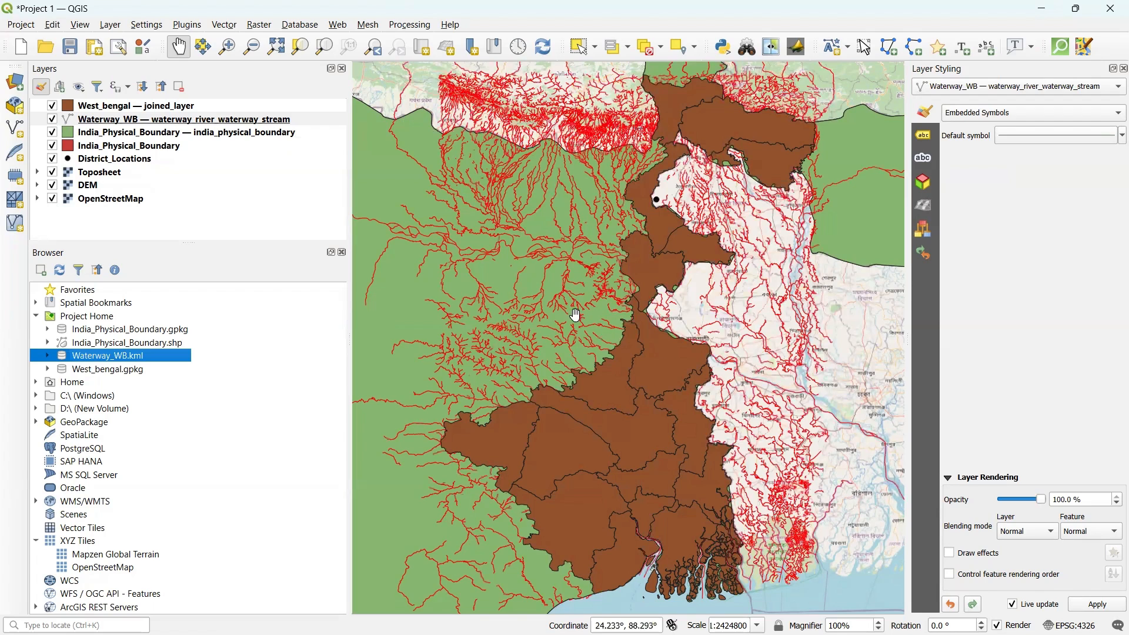
# Move the Waterway_WB layer above the West_bengal joined_layer in the layer order.
pyautogui.click(150, 107)
pyautogui.moveTo(148, 123); pyautogui.dragTo(150, 103)
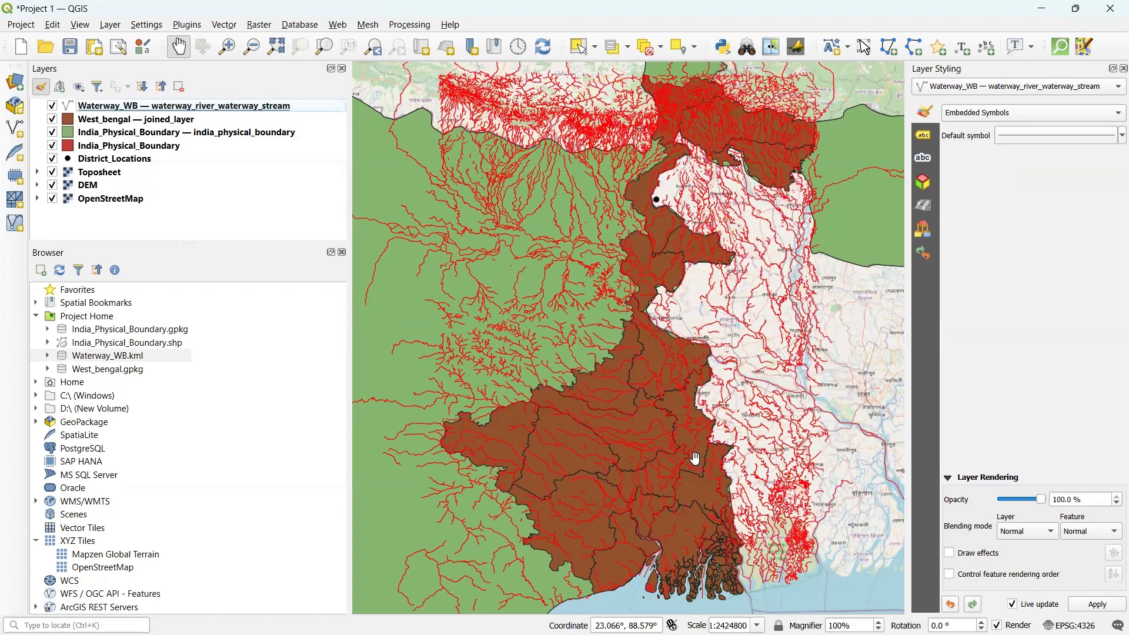
pyautogui.moveTo(692, 453); pyautogui.dragTo(662, 443)
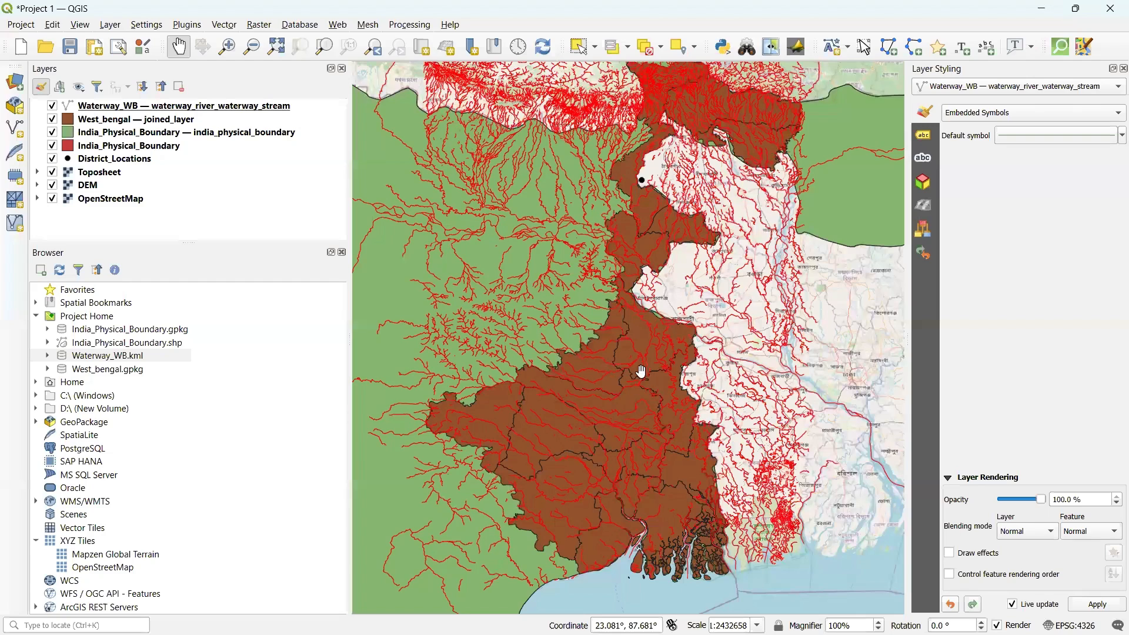
pyautogui.moveTo(640, 372); pyautogui.dragTo(632, 376)
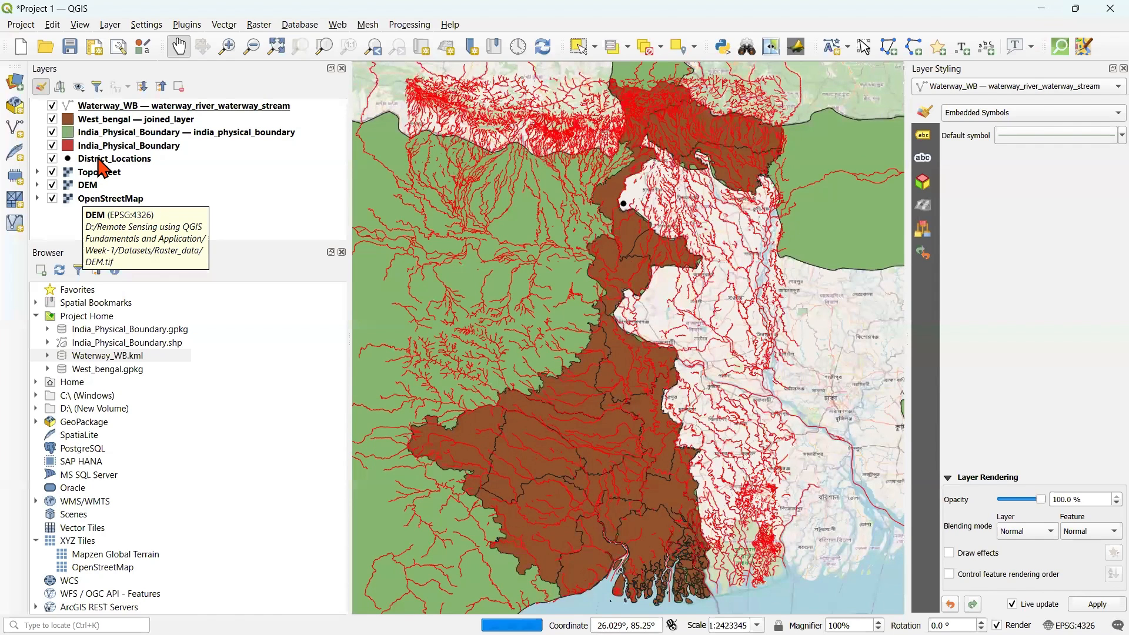
# Move the District_Locations layer above the Waterway_WB layer in the layer order.
pyautogui.click(135, 159)
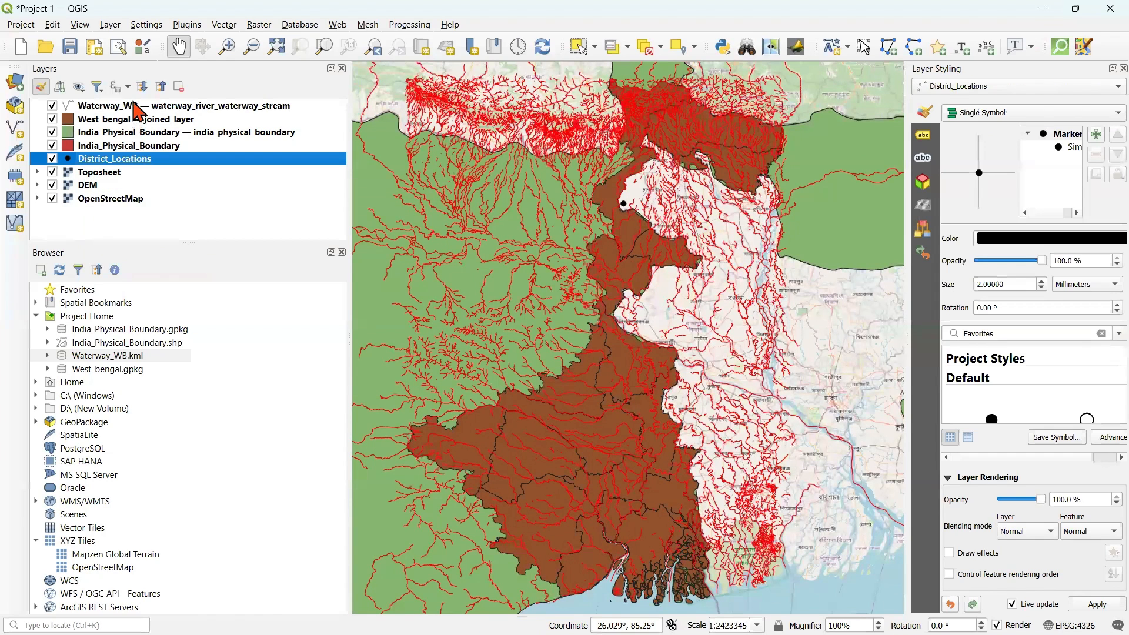
pyautogui.moveTo(135, 159); pyautogui.dragTo(134, 101)
pyautogui.moveTo(685, 364); pyautogui.dragTo(676, 363)
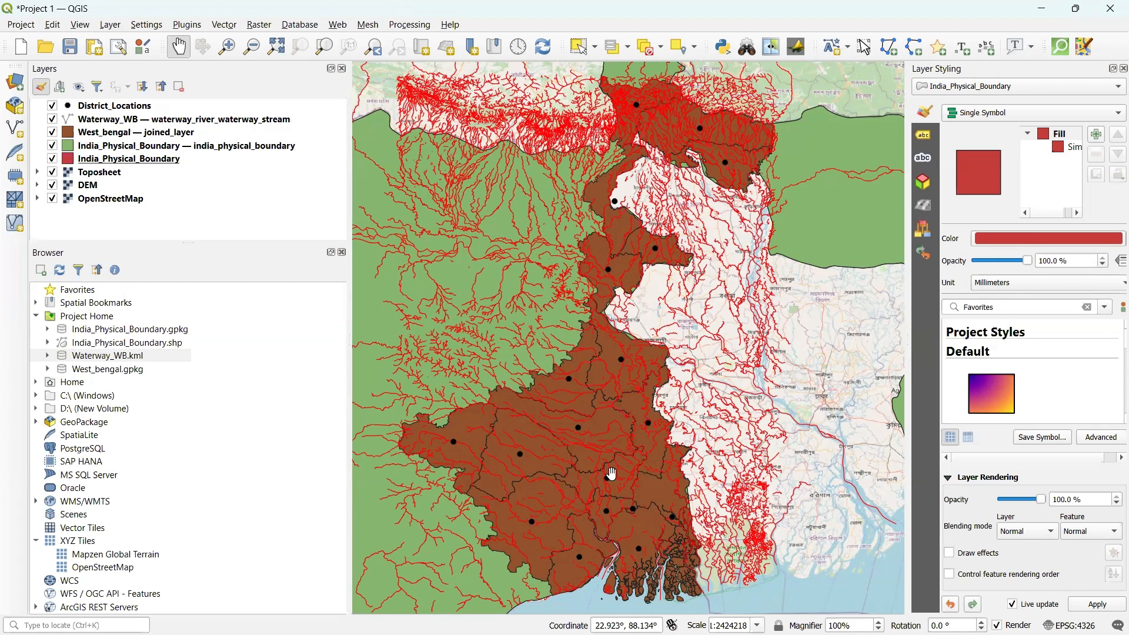
# Start a feature export of the District_Locations layer with the format set to Keyhole Markup Language [KML].
pyautogui.click(152, 107)
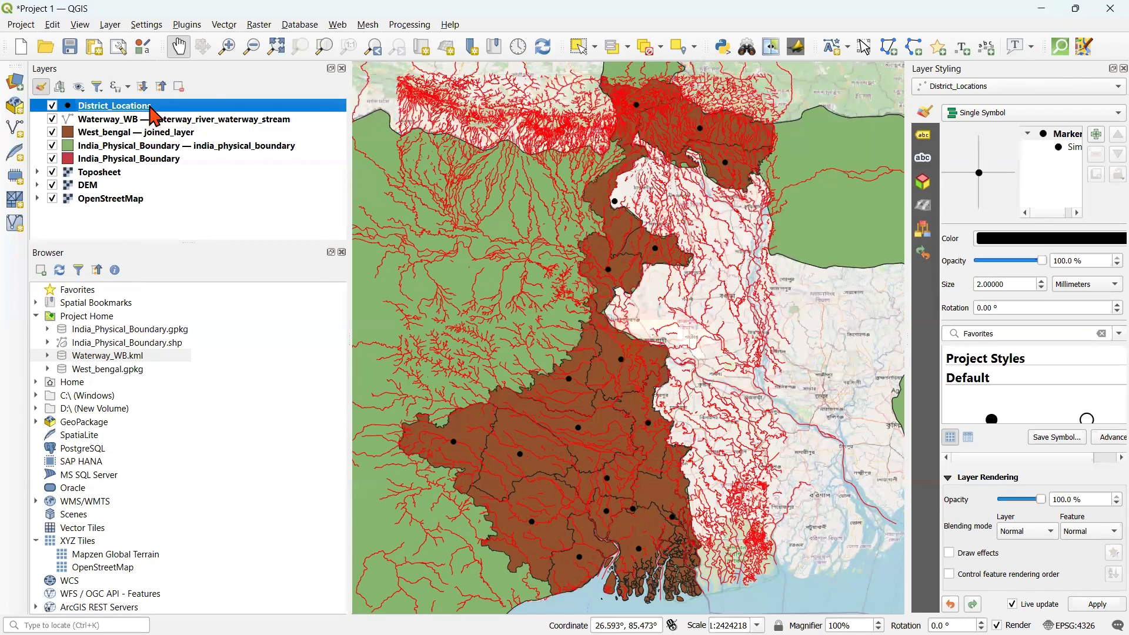
pyautogui.rightClick(150, 108)
pyautogui.moveTo(211, 391)
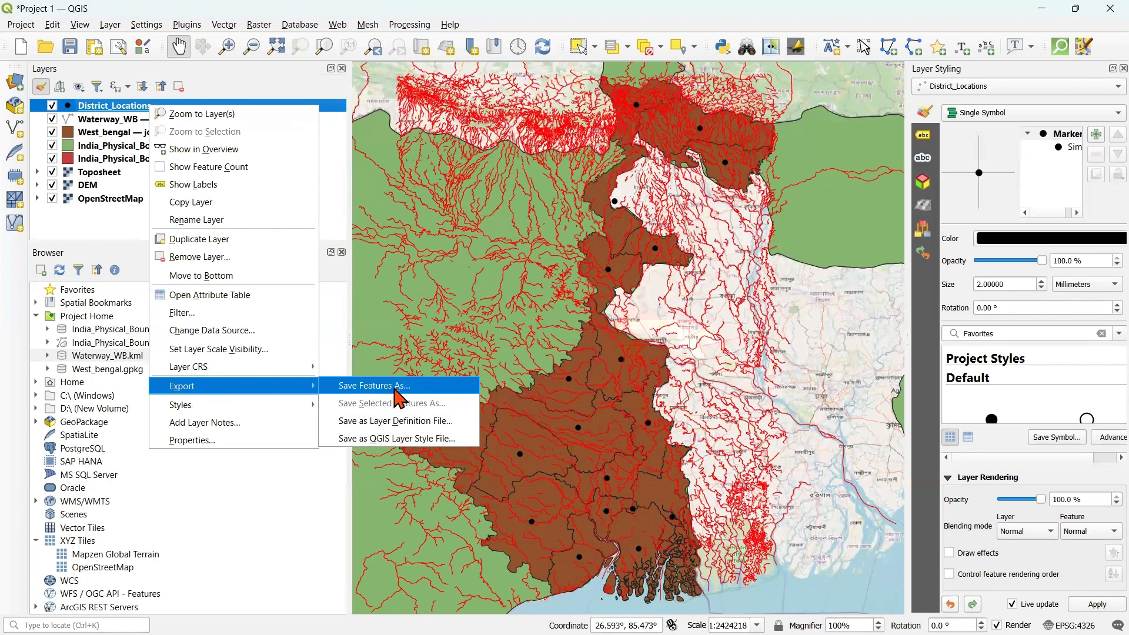
pyautogui.click(405, 386)
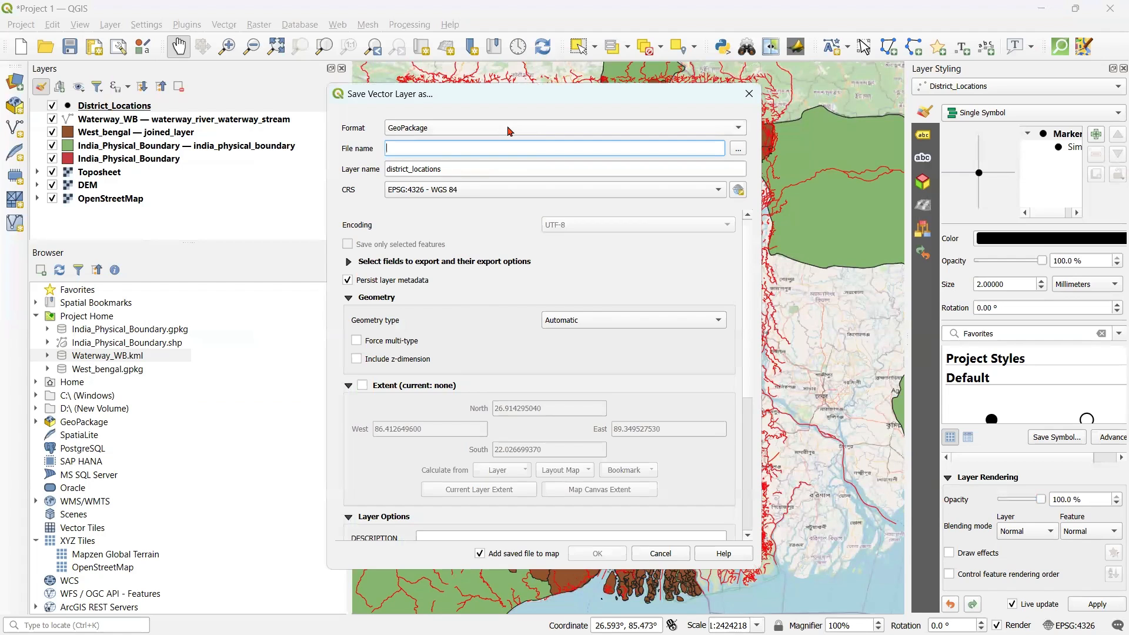
pyautogui.click(502, 129)
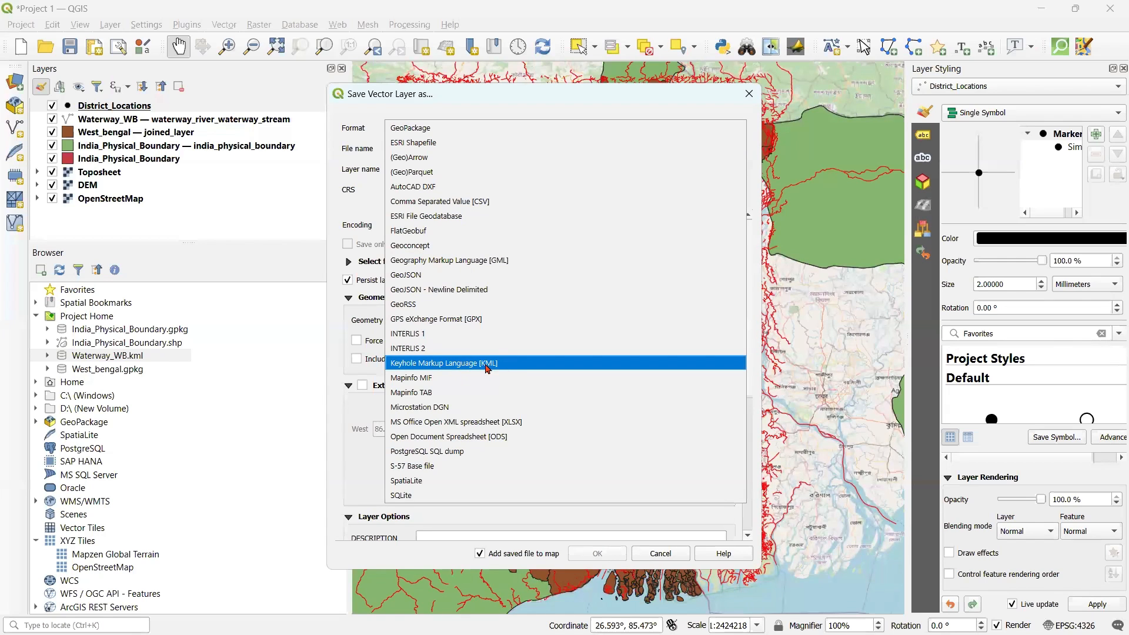
pyautogui.click(488, 369)
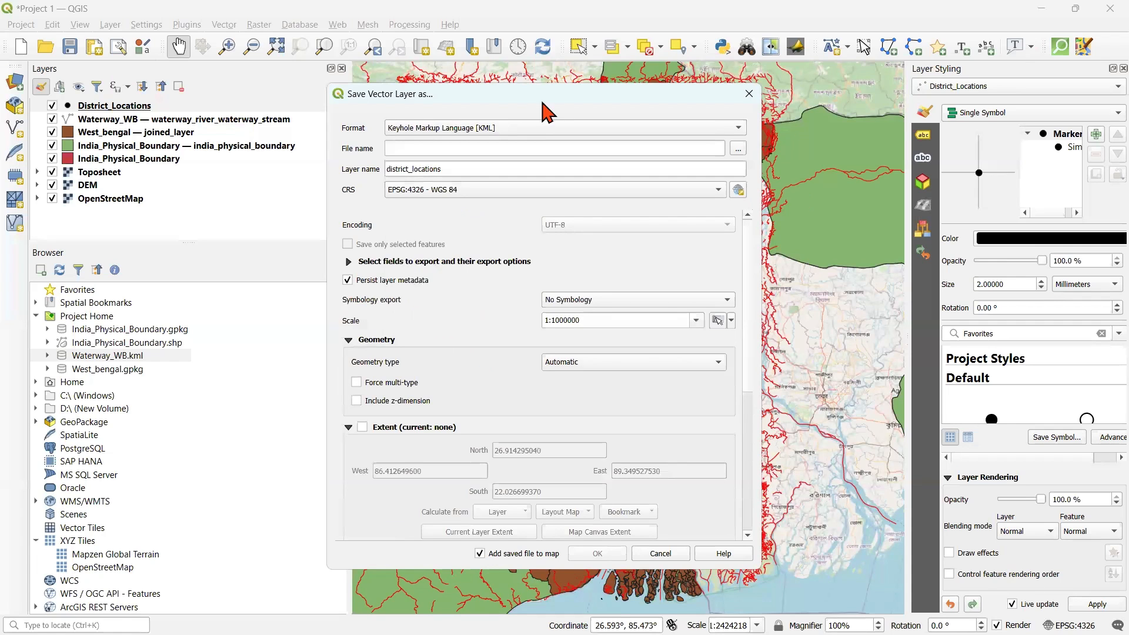
pyautogui.click(521, 128)
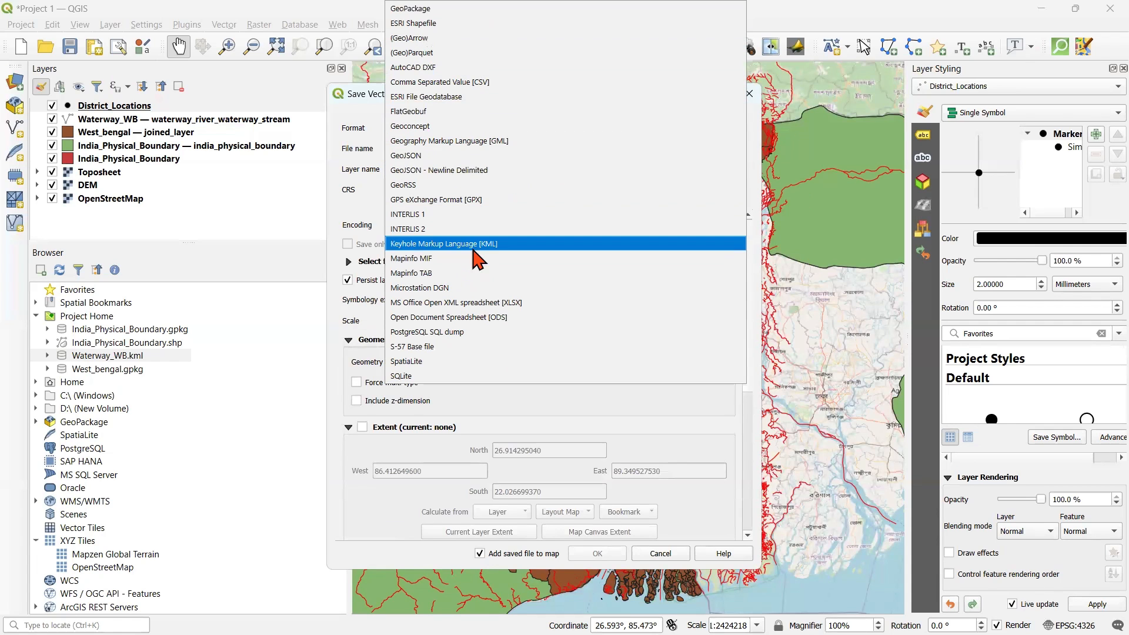
pyautogui.click(482, 243)
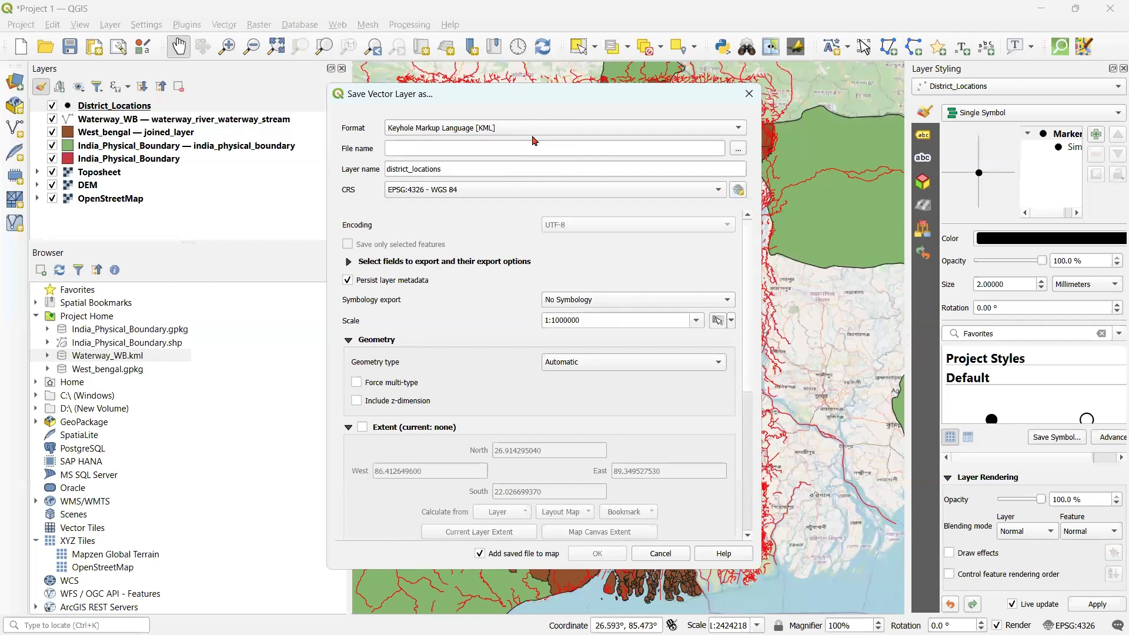
# Set the export's output file to "Locations of district" in the Vector_data folder.
pyautogui.click(738, 148)
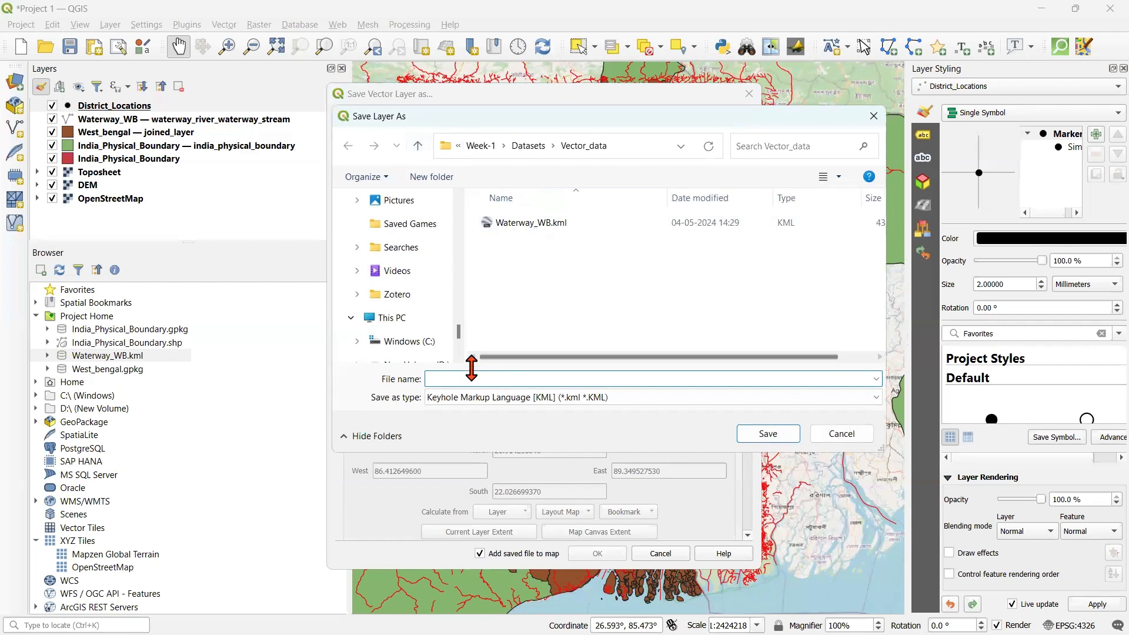
pyautogui.write('Locations of district')
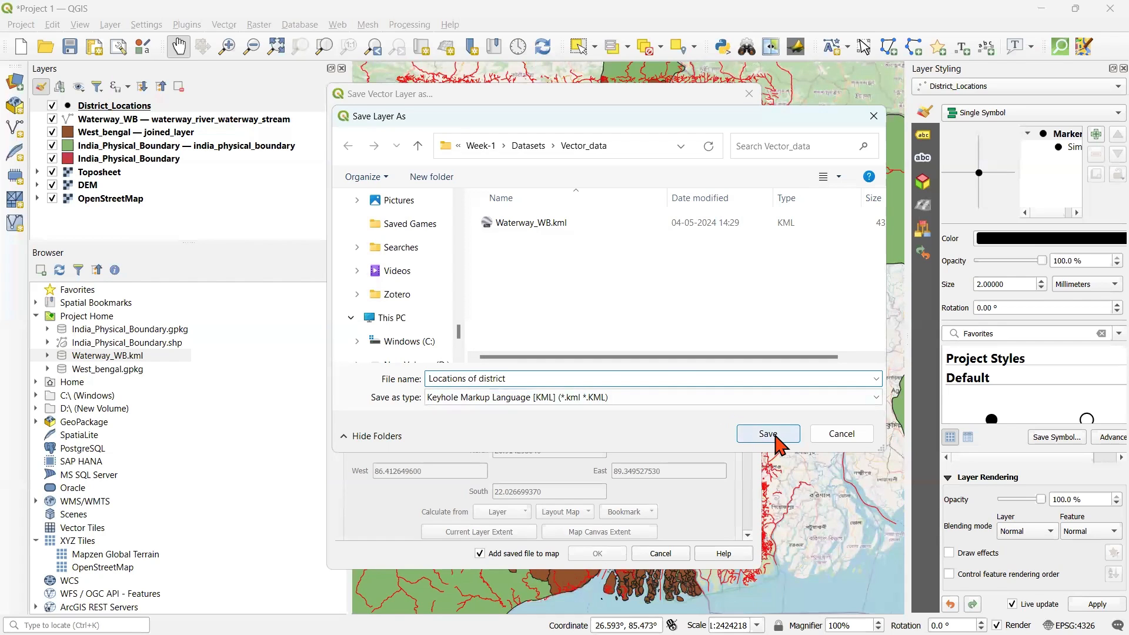
pyautogui.click(775, 436)
# Set the export's symbology to Feature Symbology and the geometry type to Point, and look through the remaining options.
pyautogui.click(638, 301)
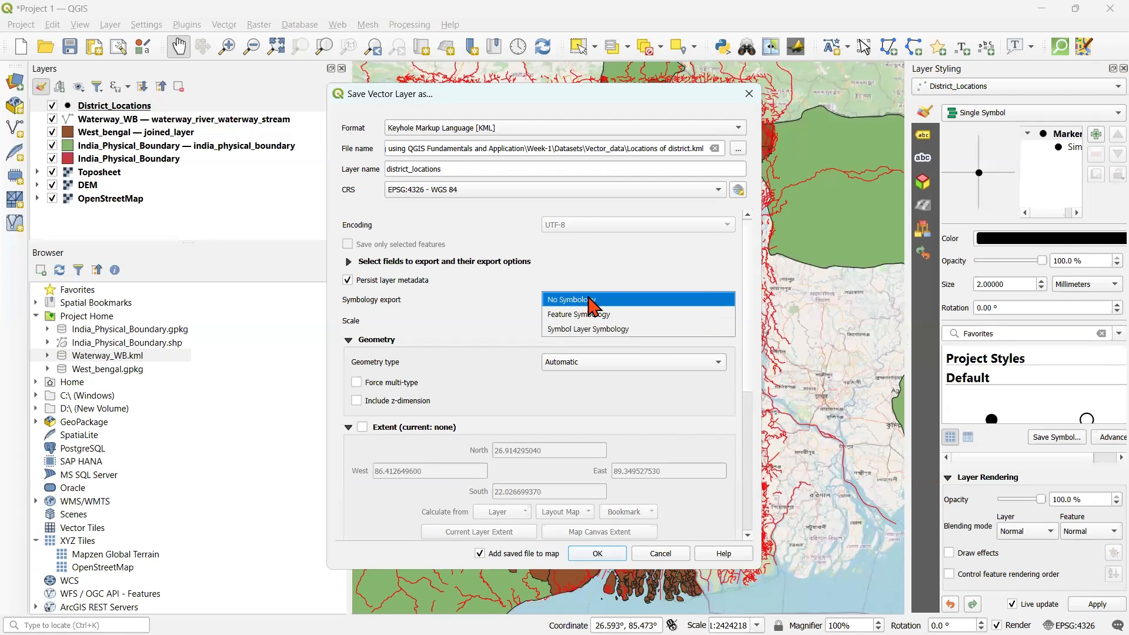
pyautogui.click(586, 299)
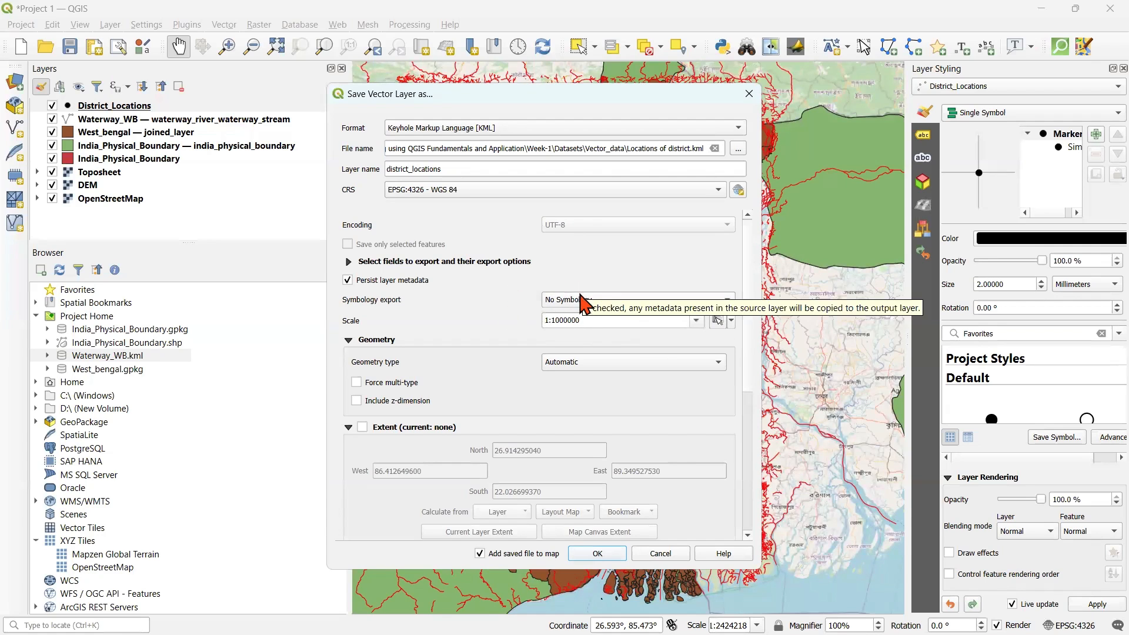
pyautogui.click(588, 300)
pyautogui.click(596, 316)
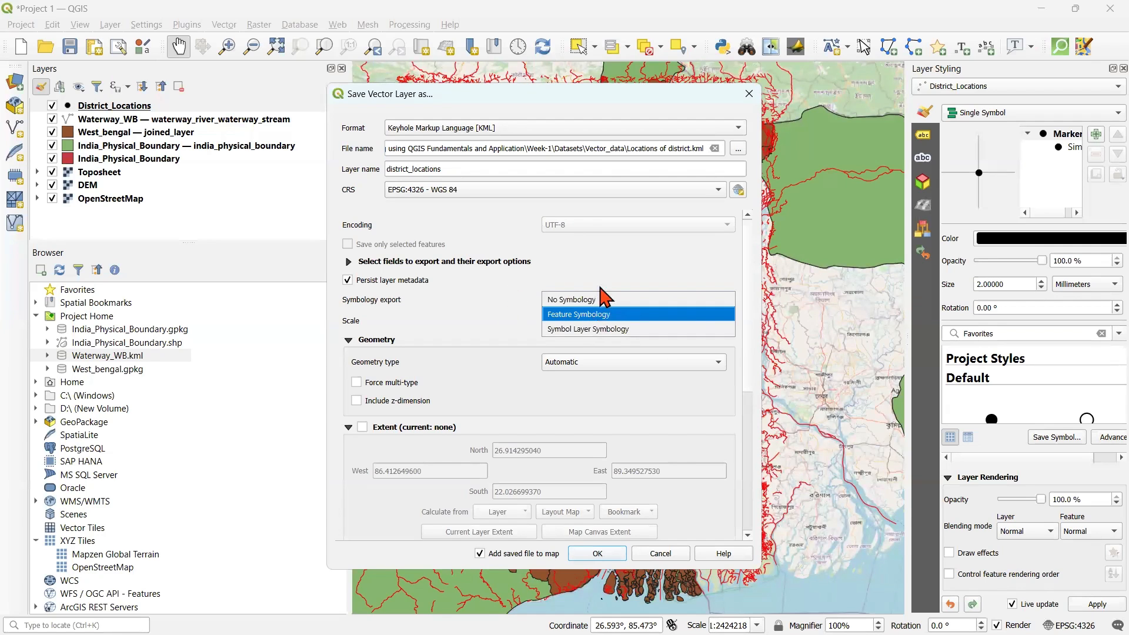
pyautogui.click(594, 360)
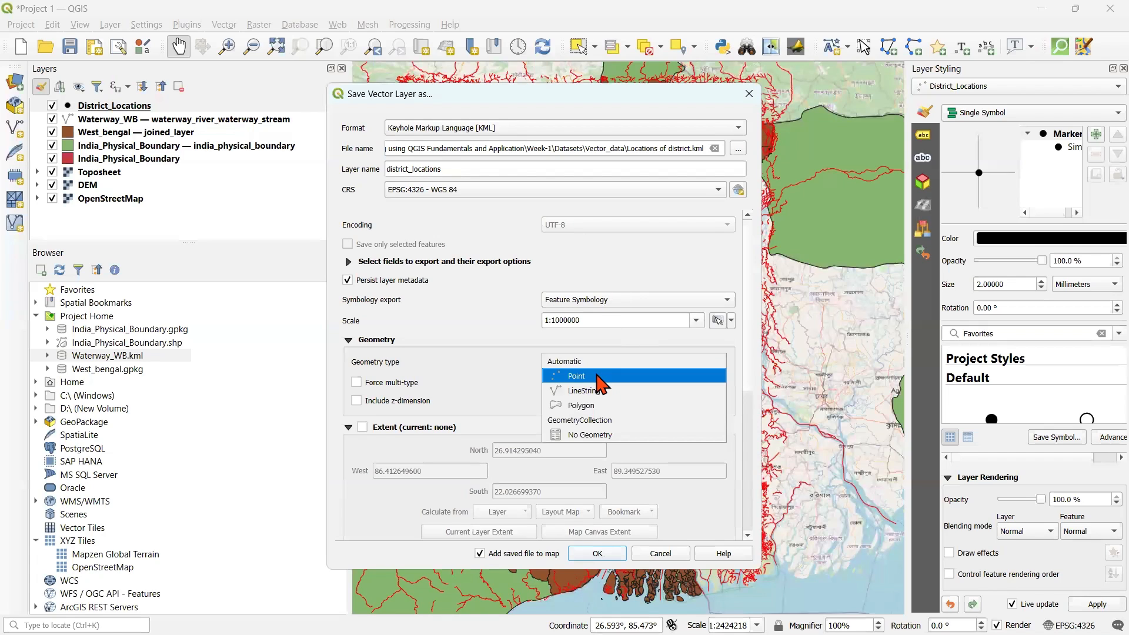
pyautogui.click(598, 376)
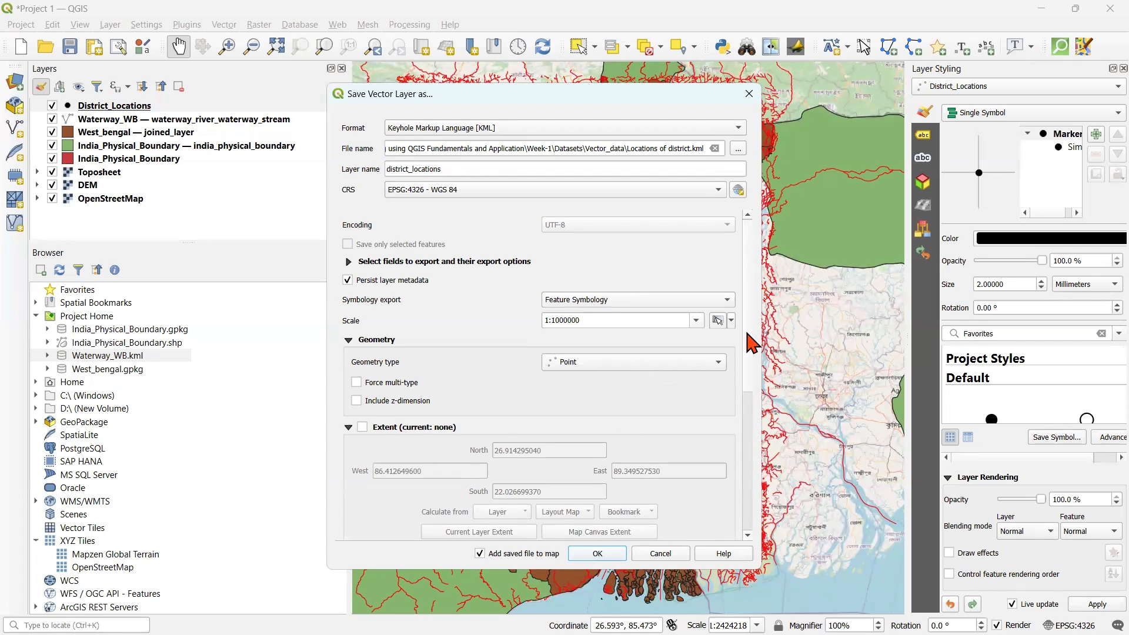
pyautogui.scroll(-5, 756, 353)
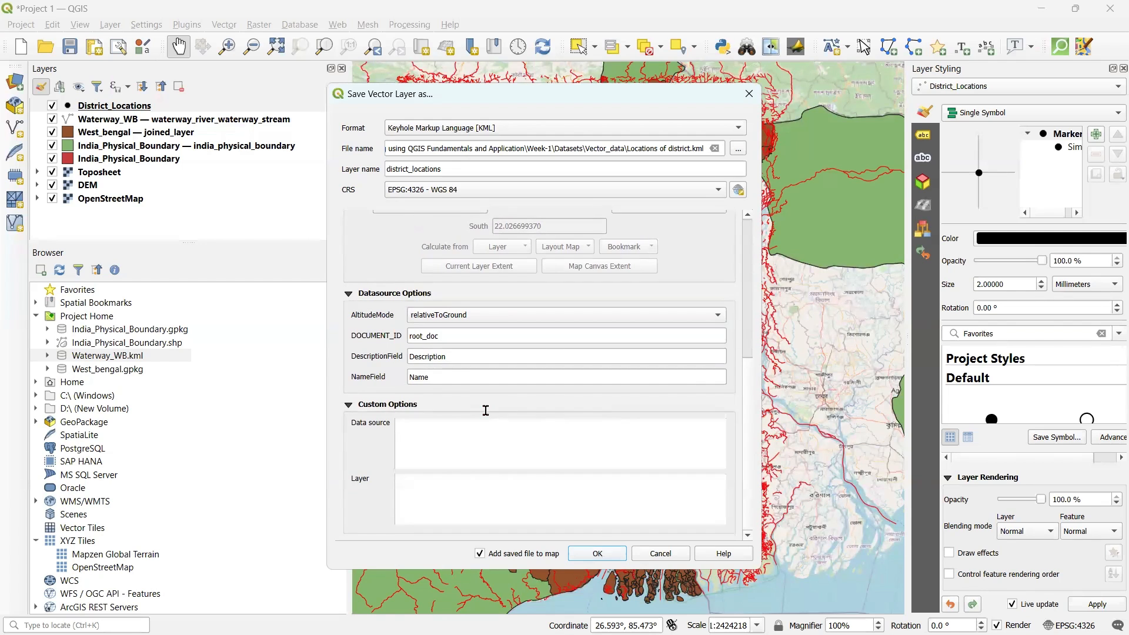
# Run the KML export and decline adding the exported district_locations layer to the project.
pyautogui.click(596, 551)
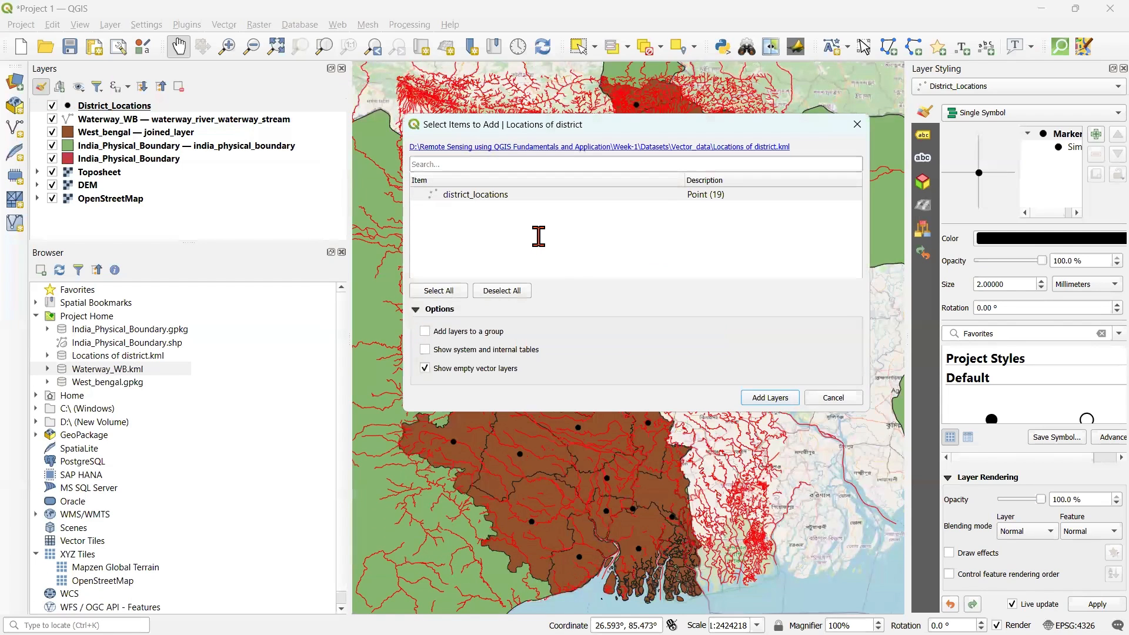
pyautogui.click(523, 189)
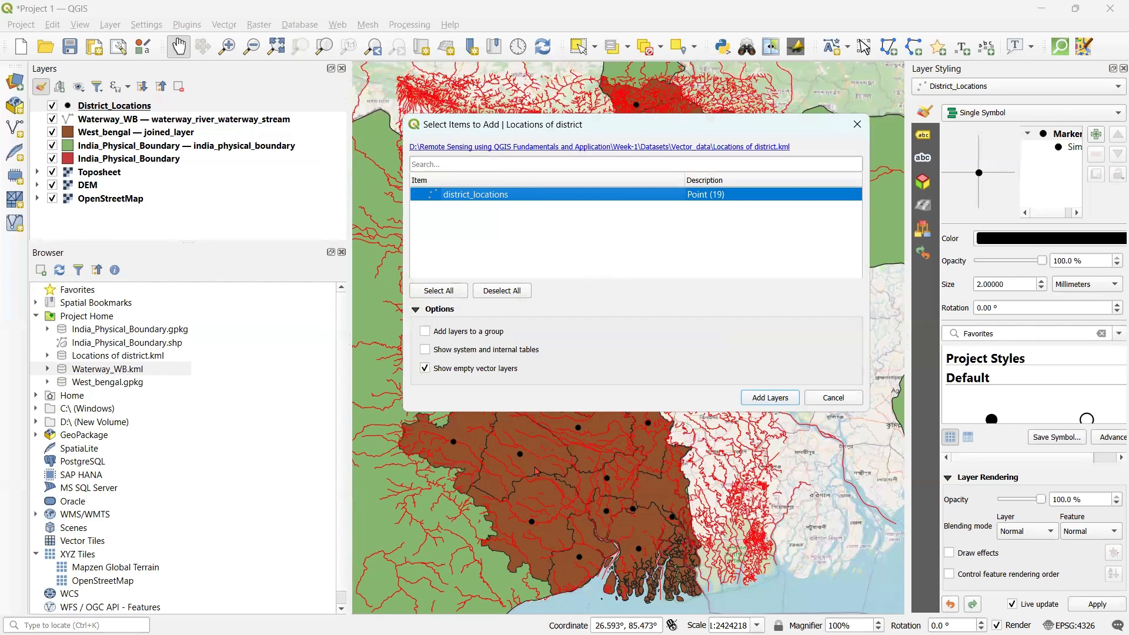
pyautogui.click(830, 398)
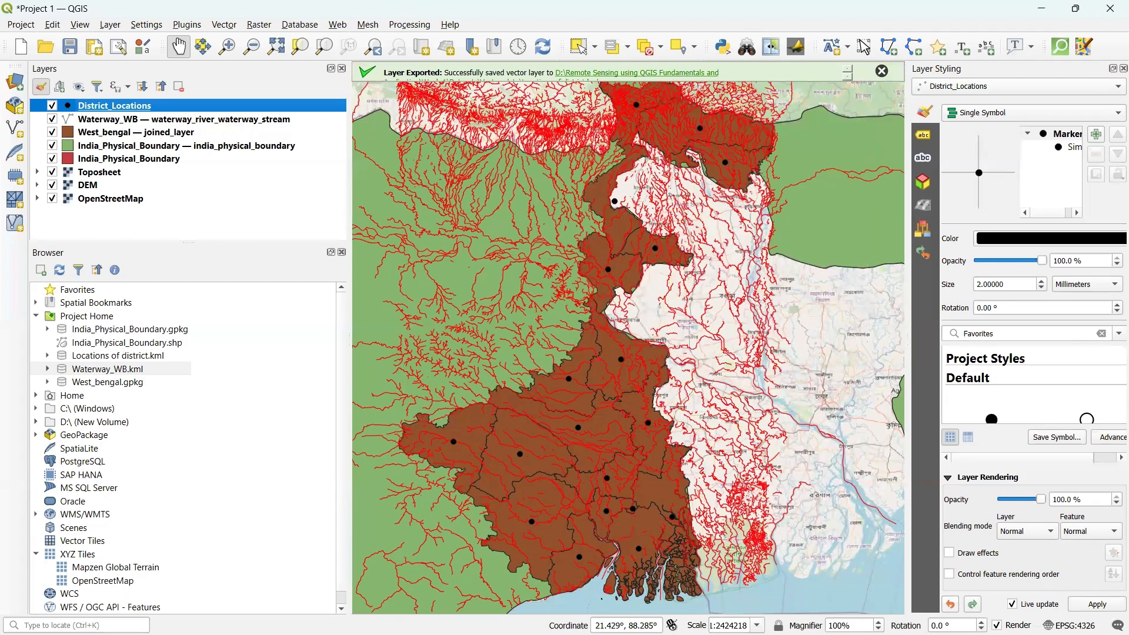
# Locate Locations of district.kml in File Explorer's Vector_data folder, and launch Google Earth Pro.
pyautogui.click(613, 618)
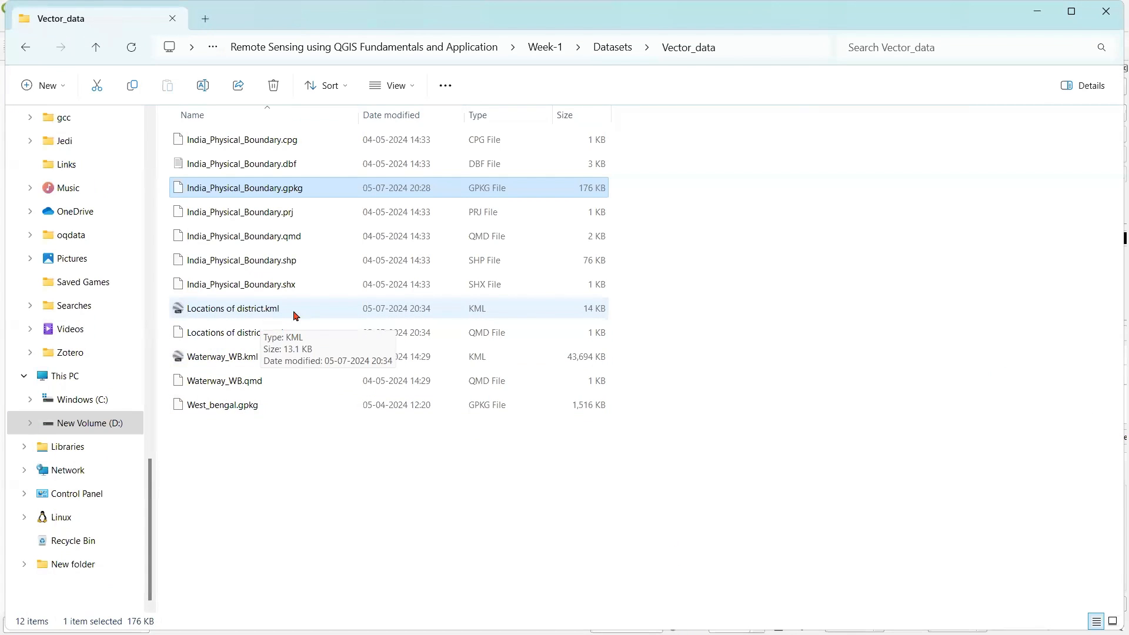
pyautogui.click(421, 616)
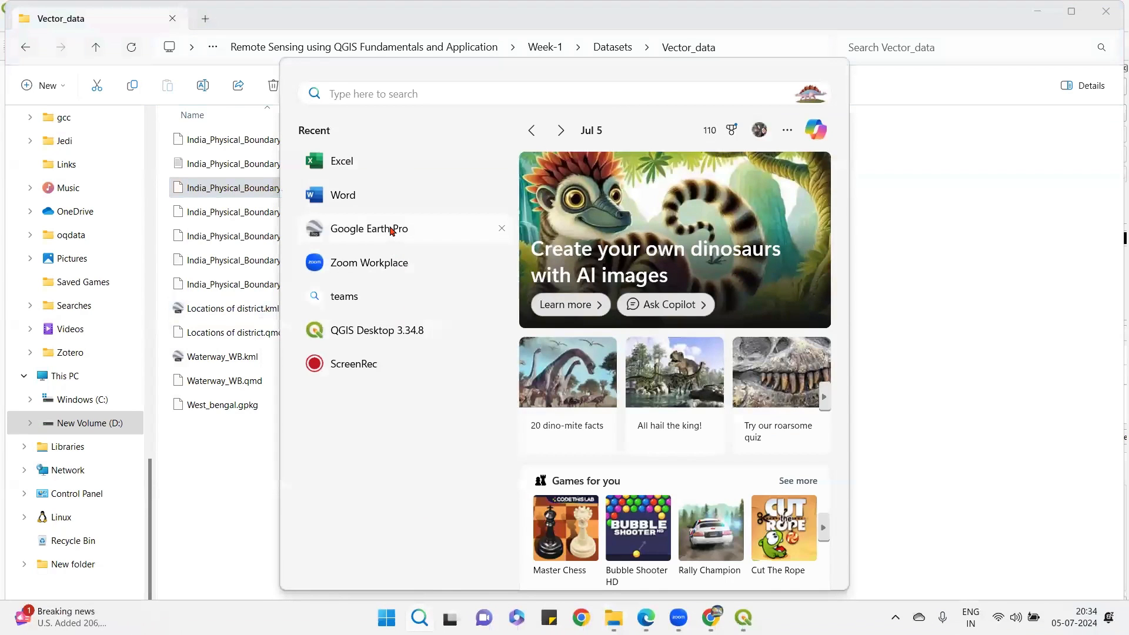
pyautogui.click(392, 230)
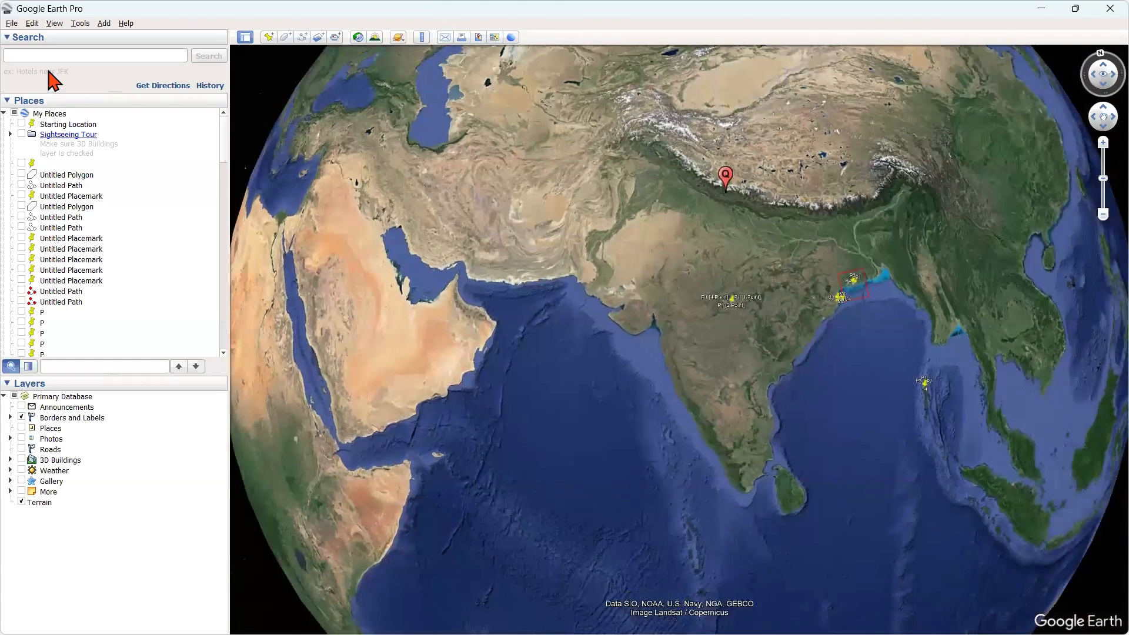
# Open Locations of district.kml from Week-1 > Datasets > Vector_data on drive D in Google Earth Pro.
pyautogui.click(11, 23)
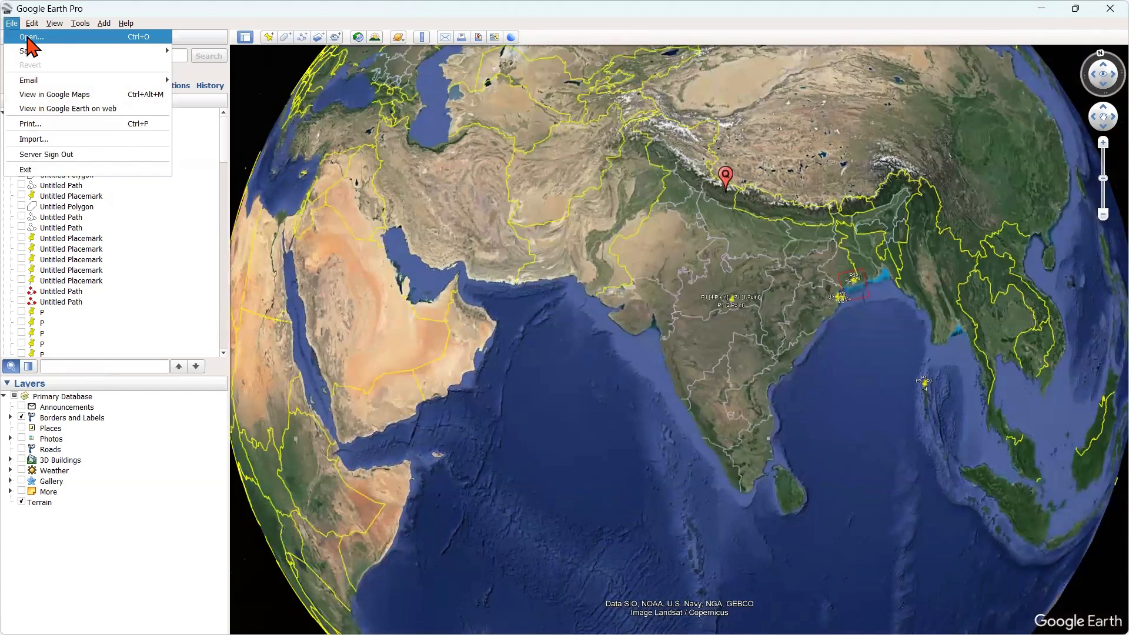
pyautogui.click(28, 38)
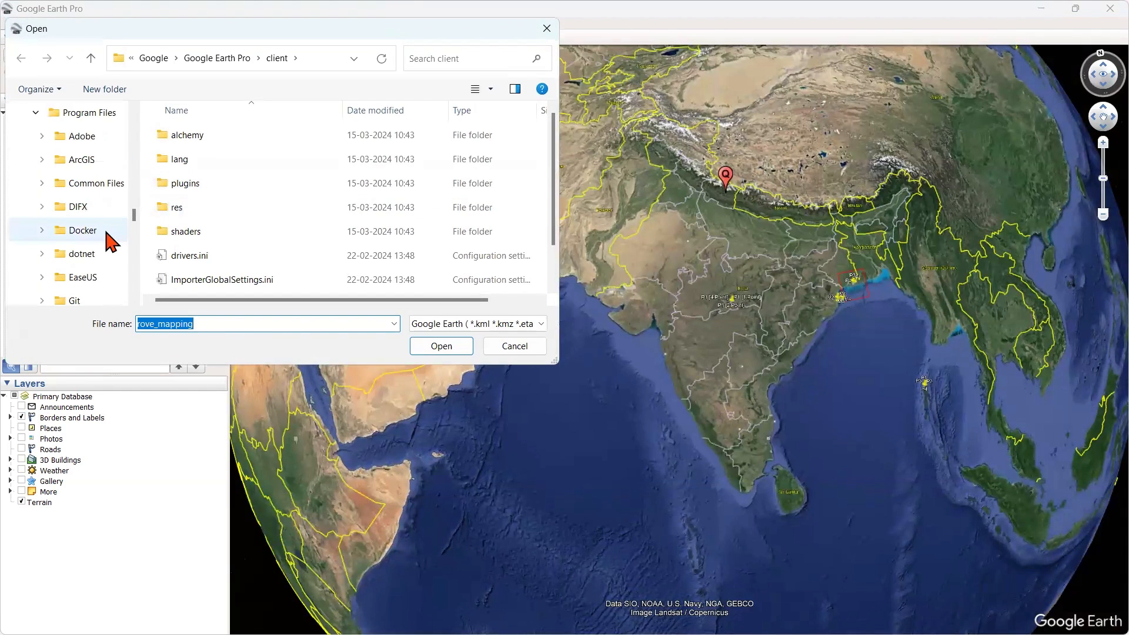
pyautogui.scroll(-10, 112, 241)
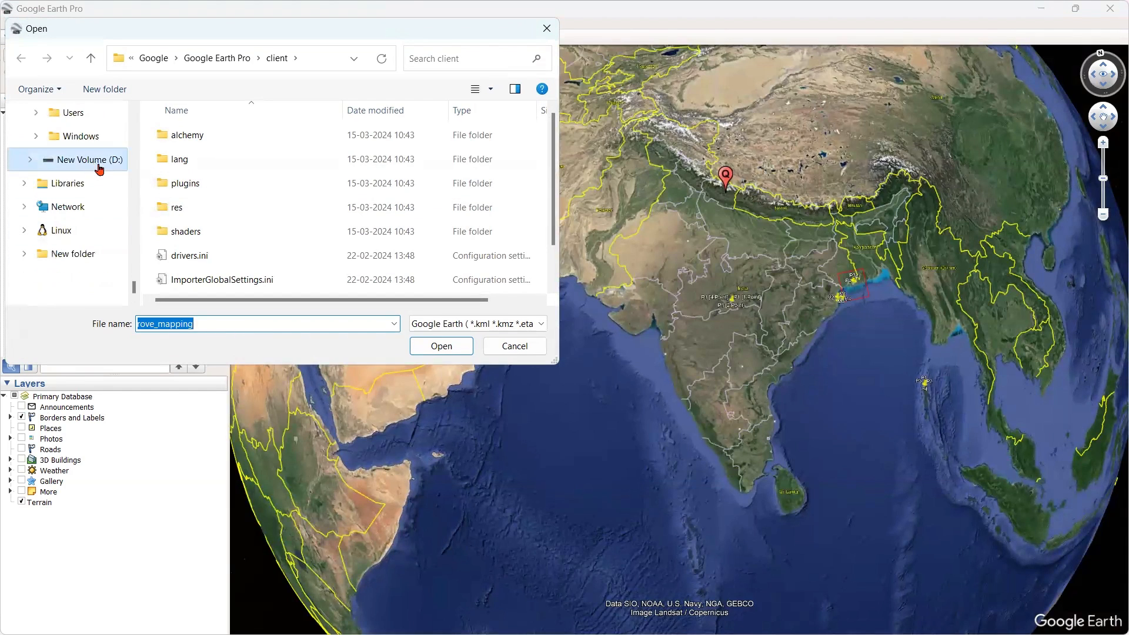
pyautogui.click(99, 170)
pyautogui.doubleClick(446, 139)
pyautogui.doubleClick(234, 158)
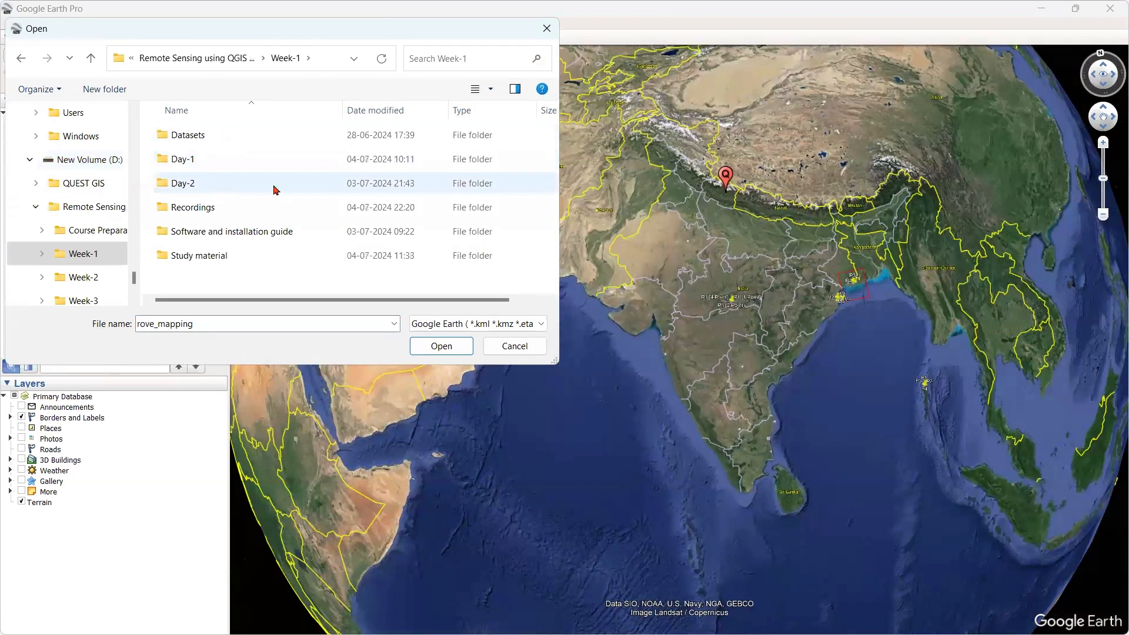
pyautogui.doubleClick(228, 137)
pyautogui.doubleClick(223, 186)
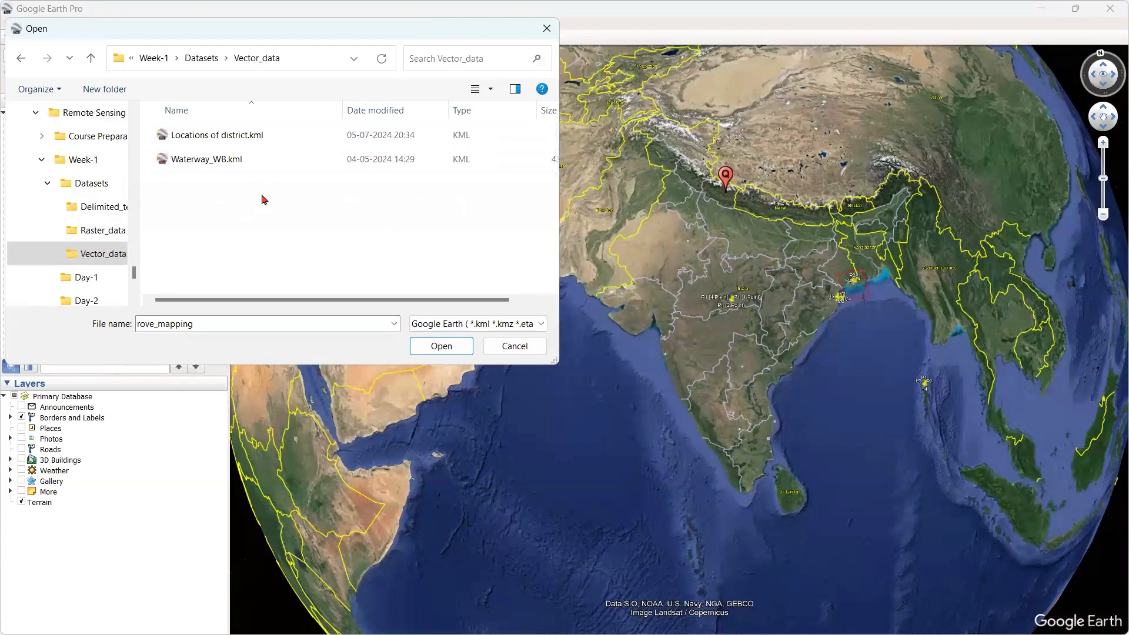
pyautogui.click(253, 138)
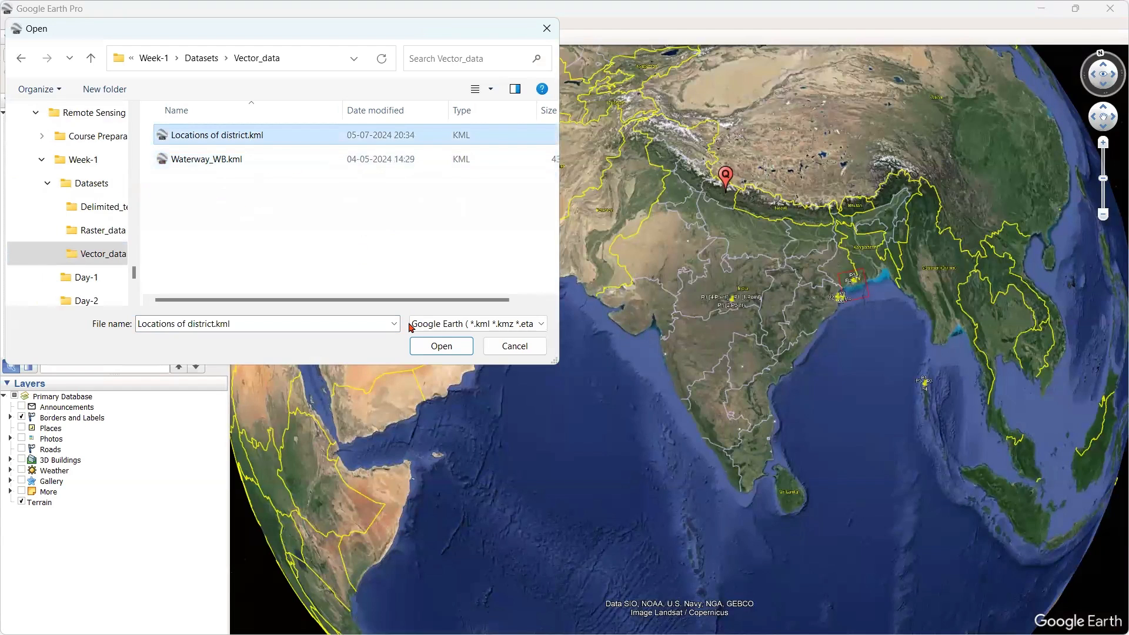
pyautogui.click(430, 346)
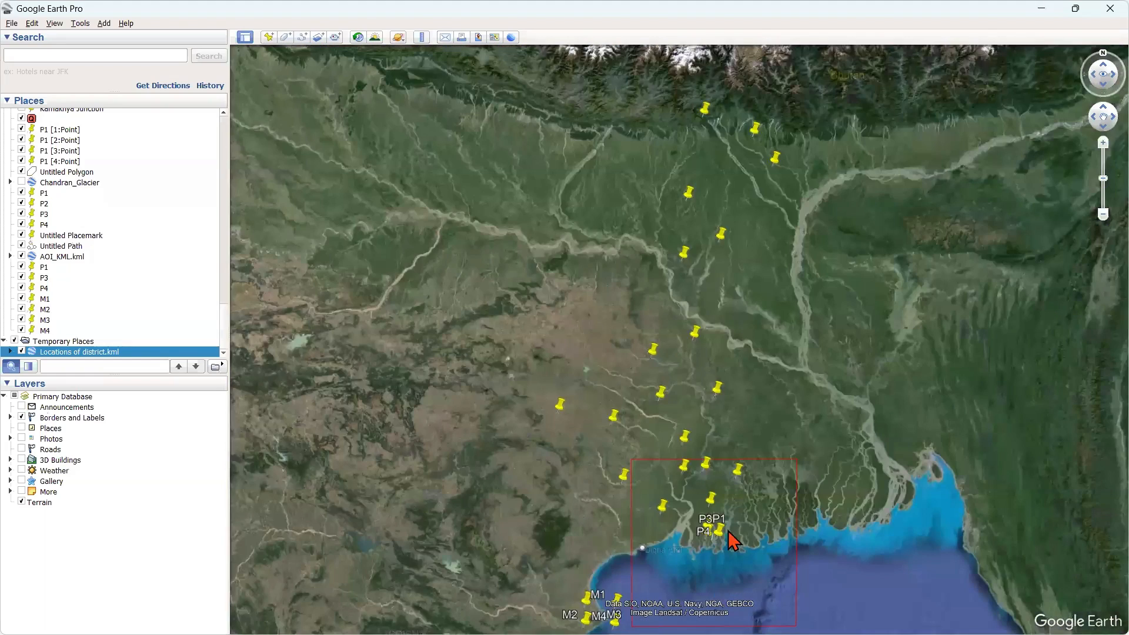
# Examine the district placemarks across West Bengal, then close Google Earth Pro to return to QGIS.
pyautogui.moveTo(782, 501); pyautogui.dragTo(756, 501)
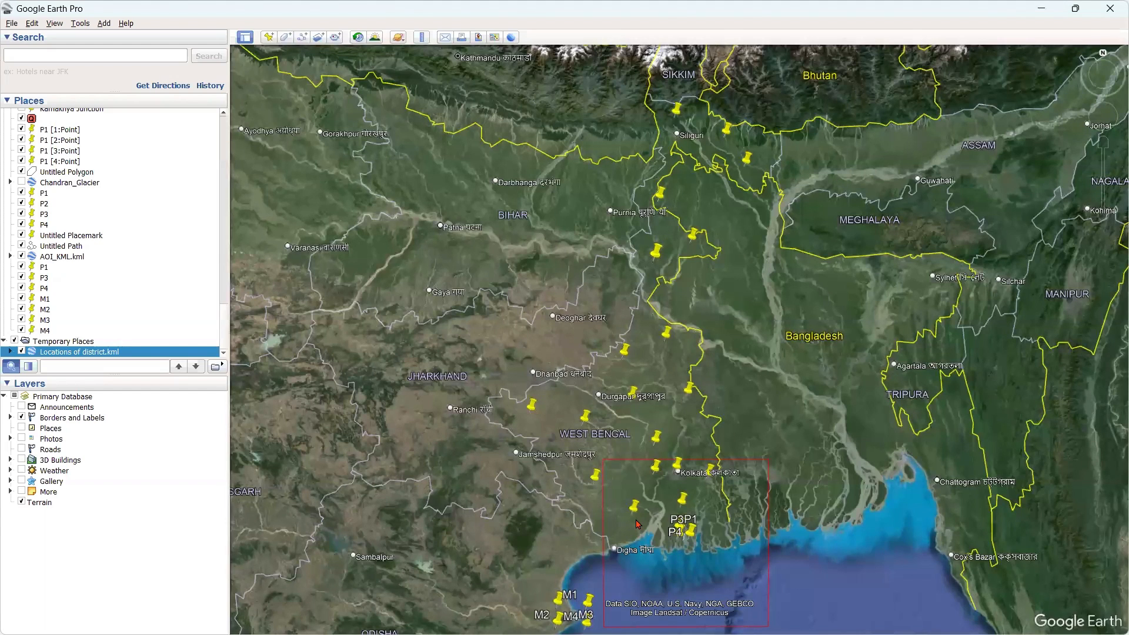
pyautogui.click(1109, 8)
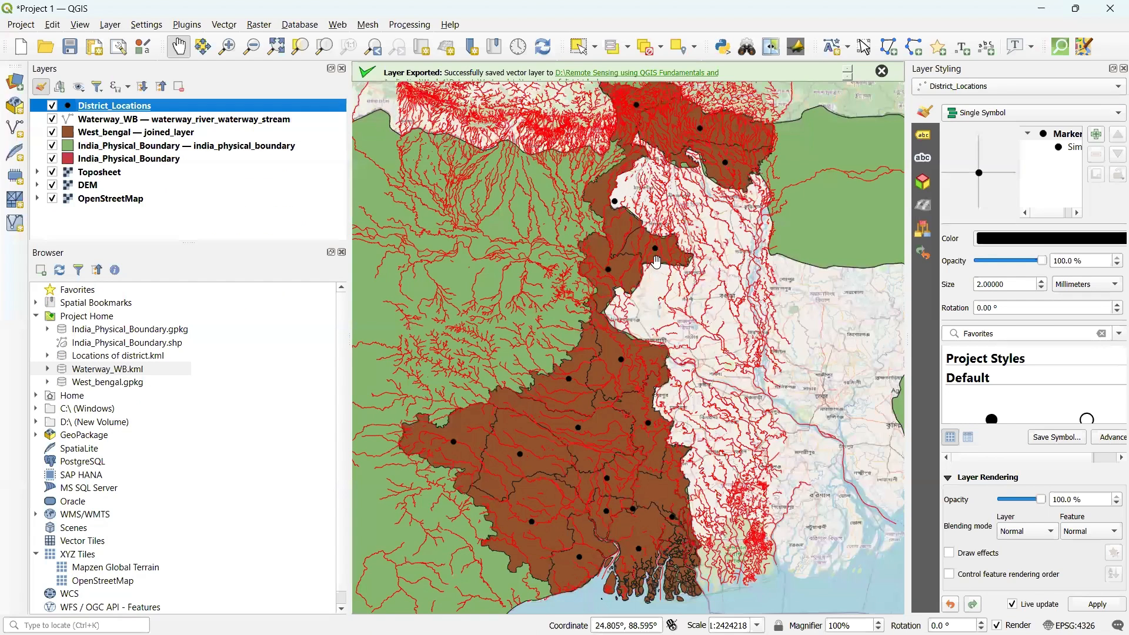
pyautogui.moveTo(701, 212); pyautogui.dragTo(695, 218)
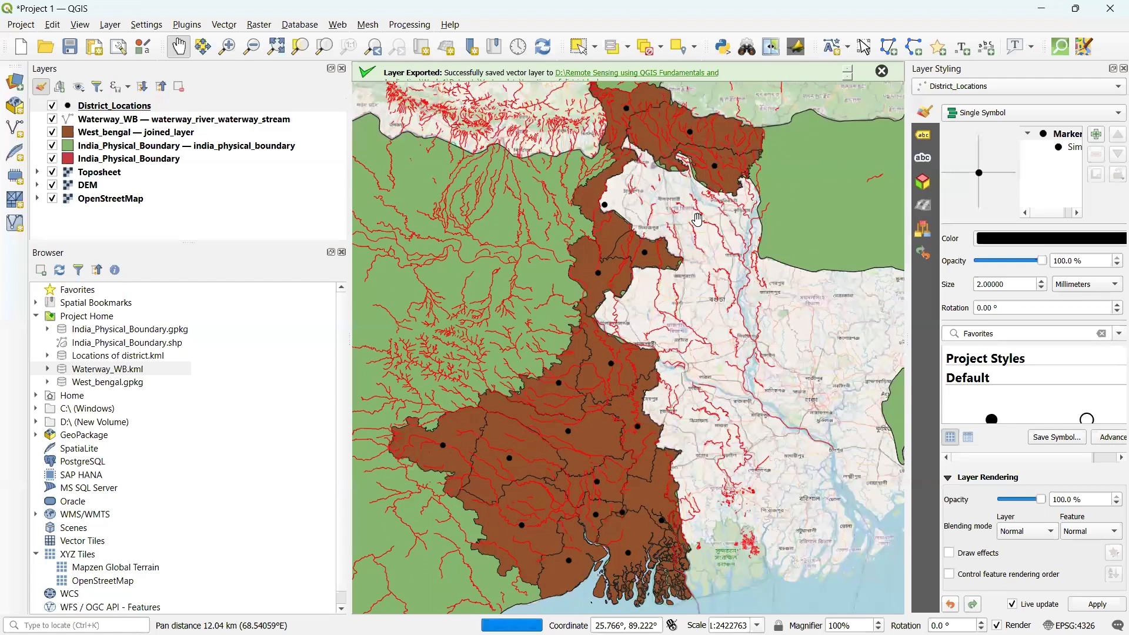
pyautogui.moveTo(703, 214); pyautogui.dragTo(697, 220)
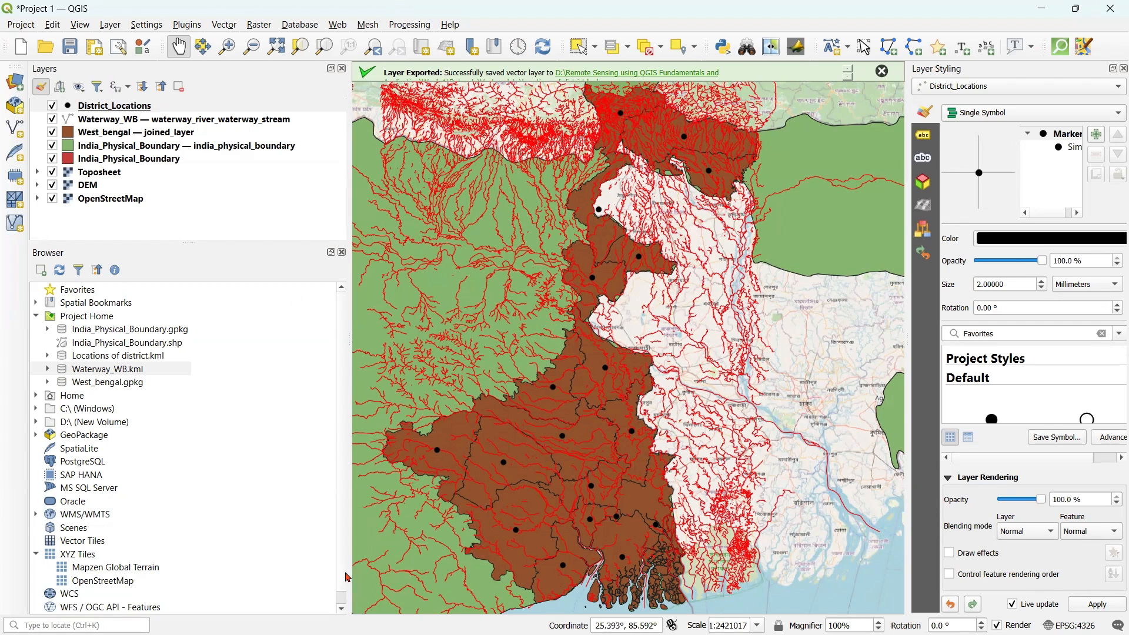
# Start a new WFS / OGC API - Features connection in the Data Source Manager and name it Vectors.
pyautogui.click(107, 604)
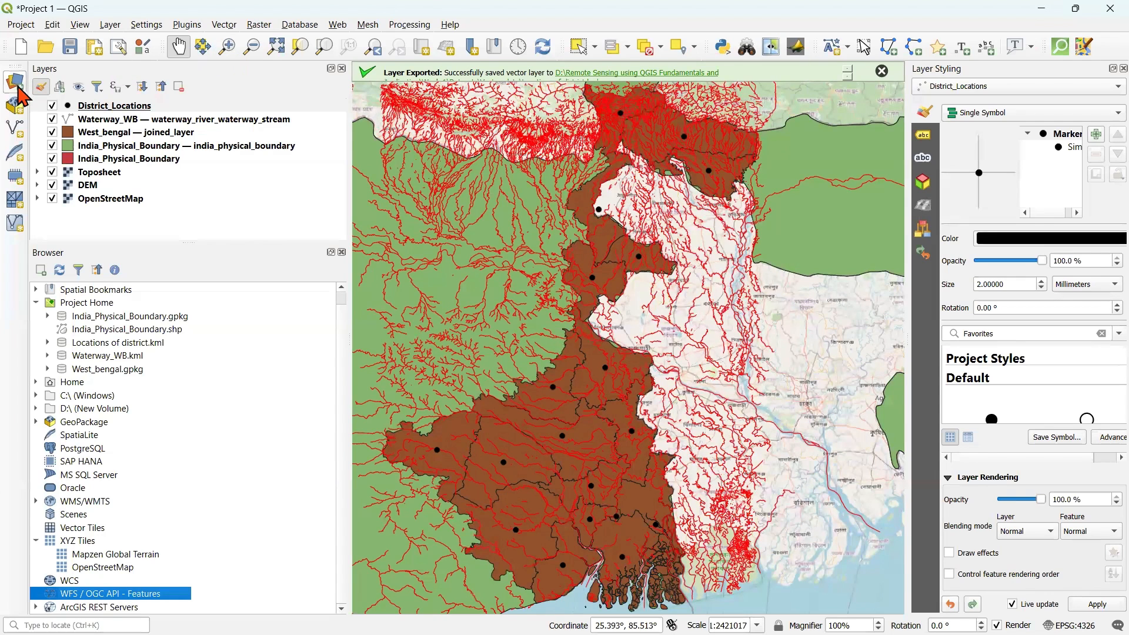
pyautogui.click(18, 87)
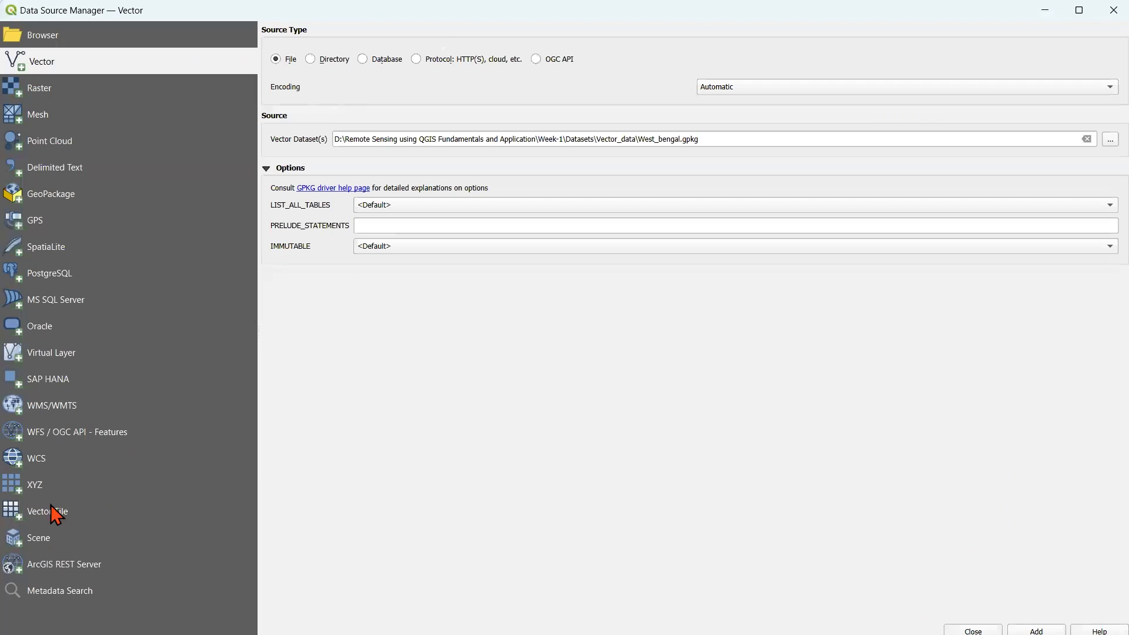
pyautogui.click(56, 439)
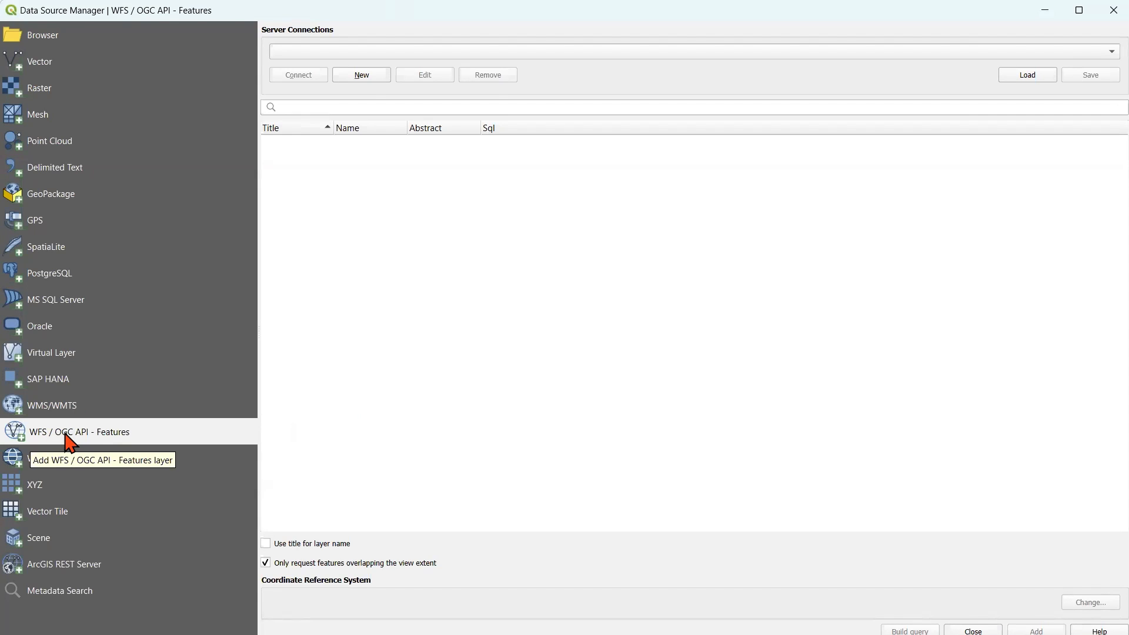
pyautogui.click(368, 77)
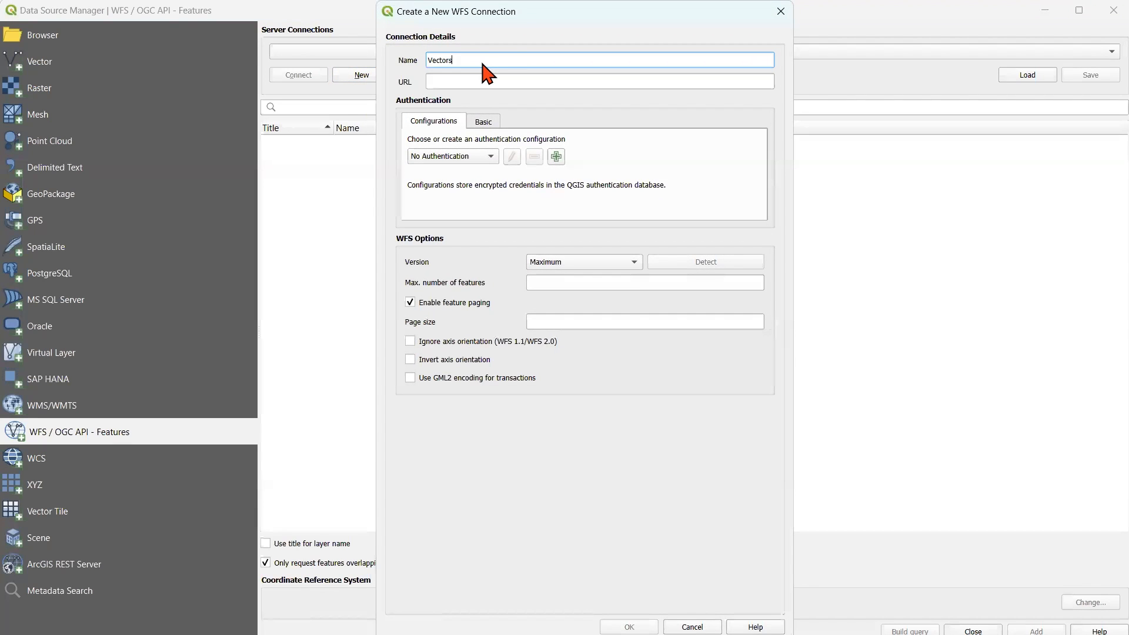
# Copy the WFS server link from page 14 of the Day-3 PDF in Edge and open directory.spatineo.com in Chrome.
pyautogui.click(646, 618)
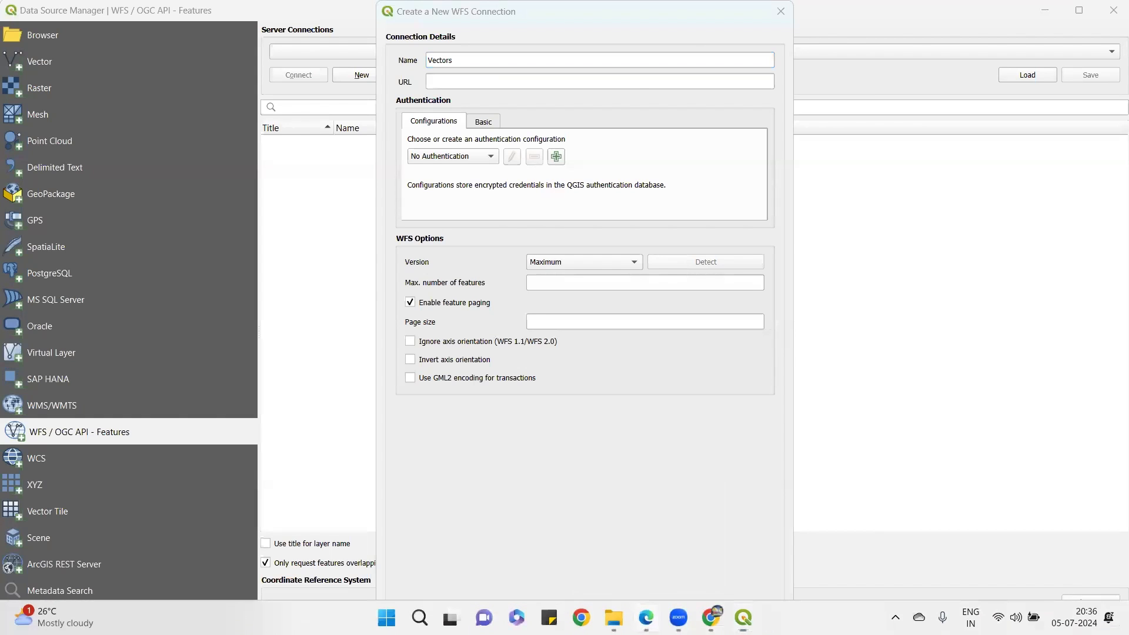
pyautogui.scroll(-10, 560, 381)
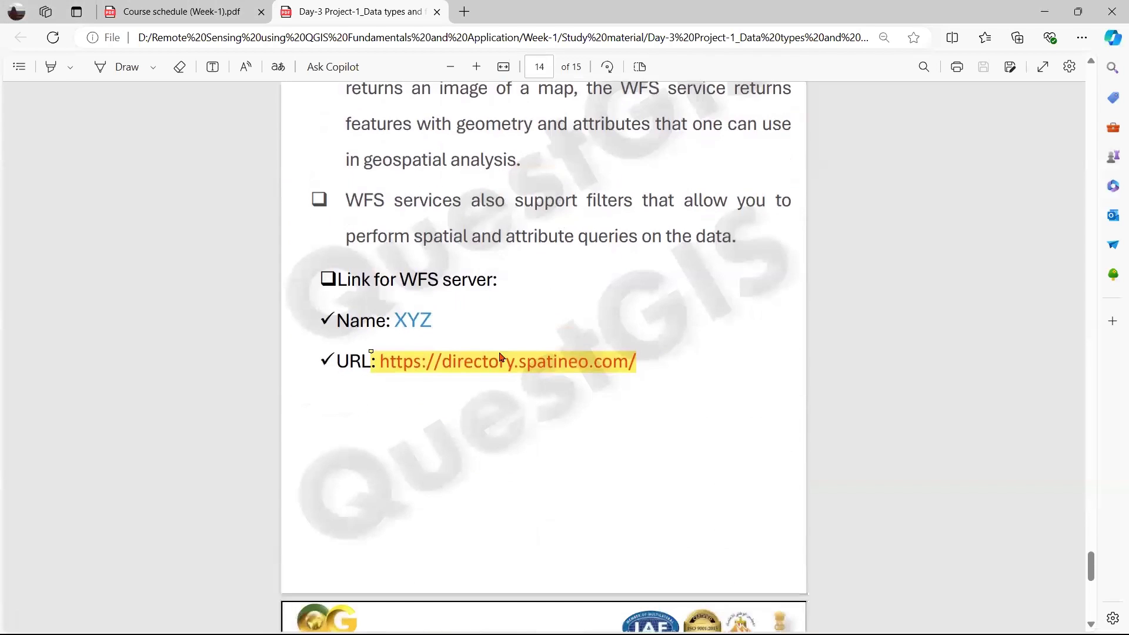
pyautogui.rightClick(488, 368)
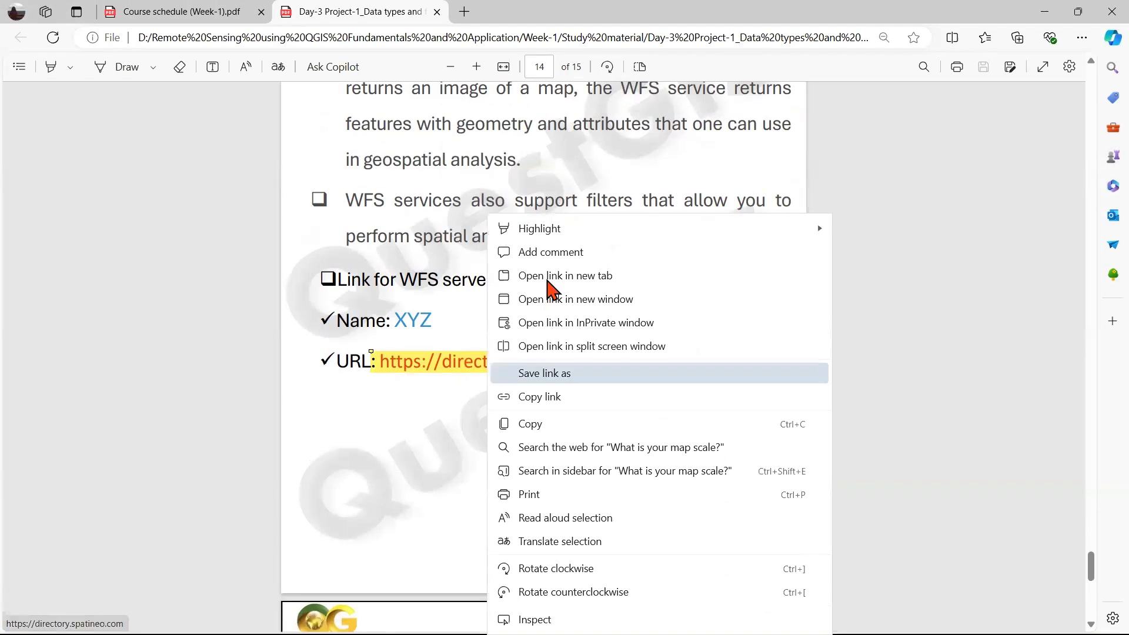
pyautogui.click(564, 395)
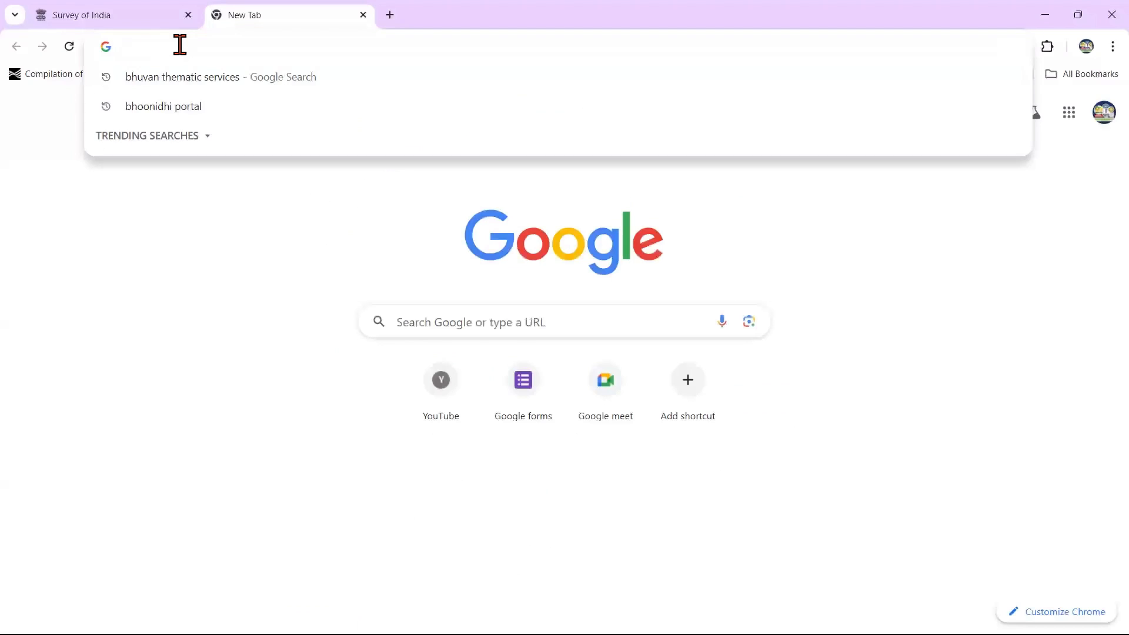
pyautogui.hotkey('ctrl', 'v')
pyautogui.press('Return')
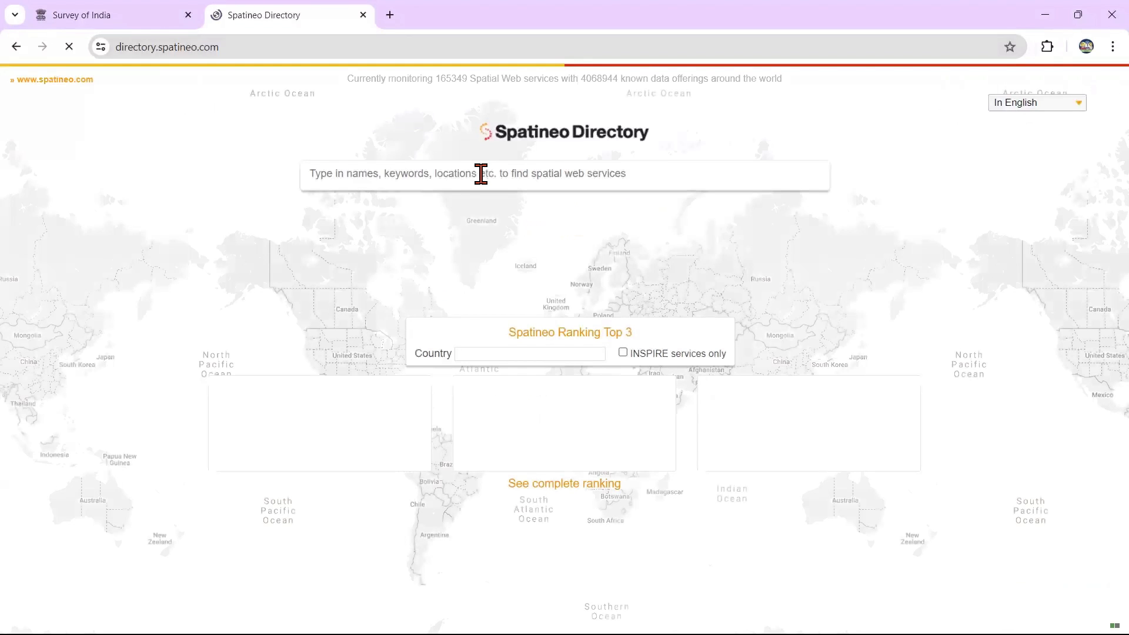
# Search Spatineo Directory for India without WMS and WMTS services, and open the India Village-Level_Female Literates Gujarat 2001 result.
pyautogui.click(479, 174)
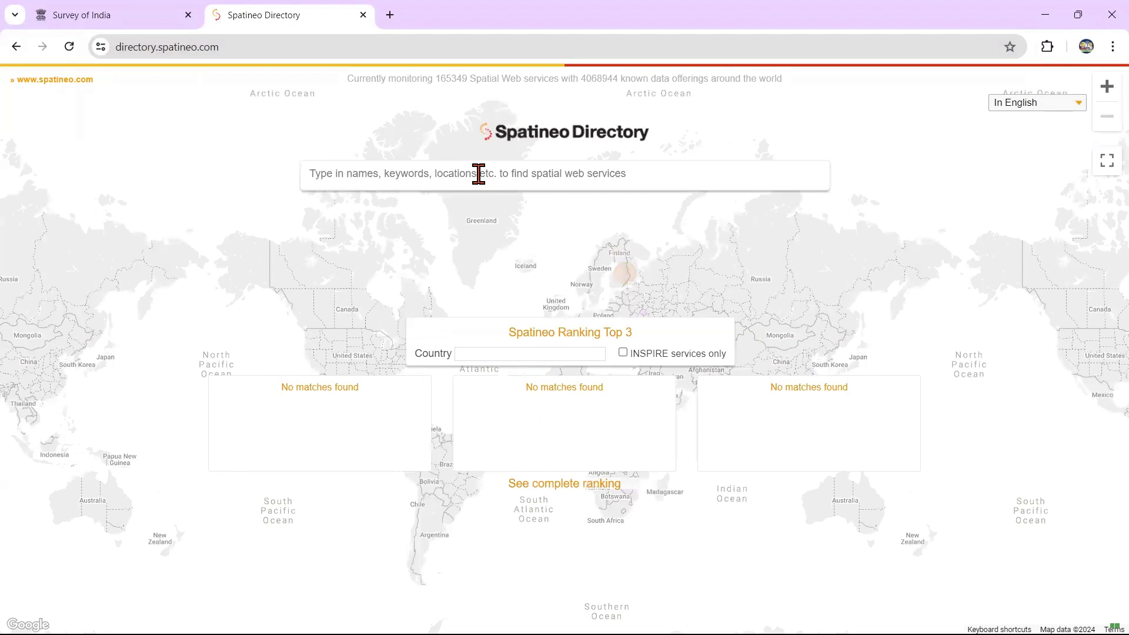
pyautogui.write('India')
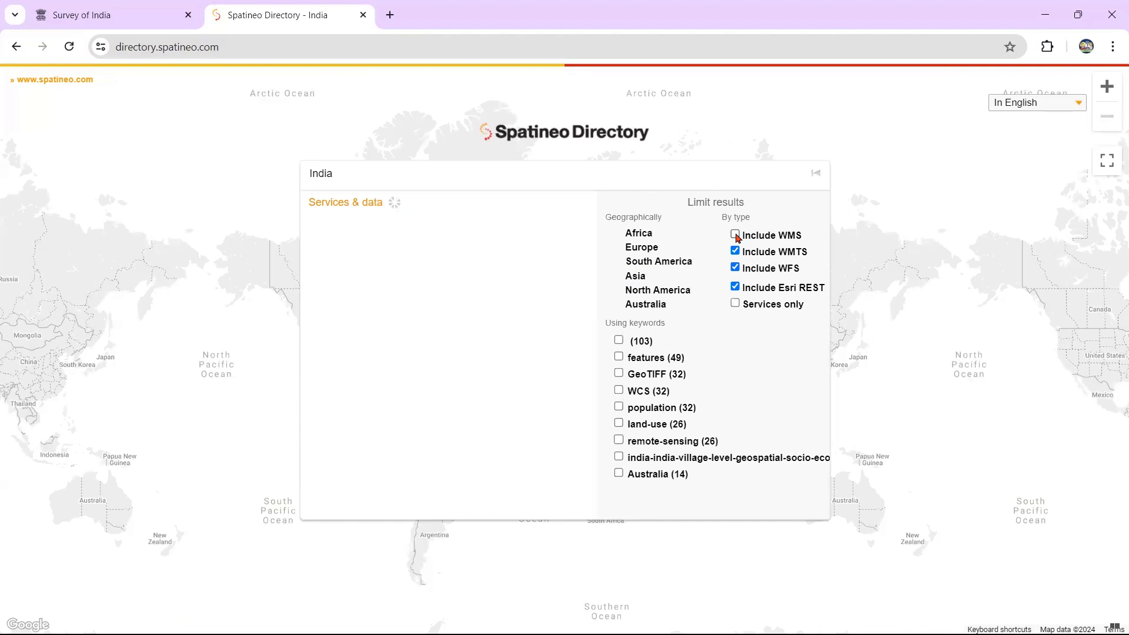
pyautogui.click(735, 252)
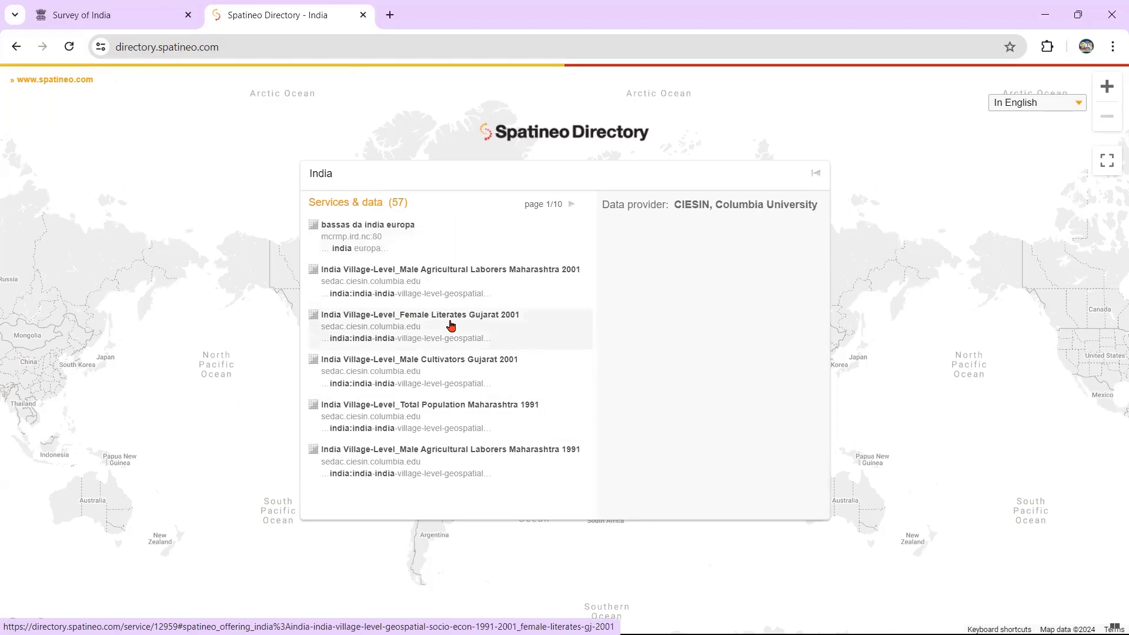
pyautogui.click(451, 326)
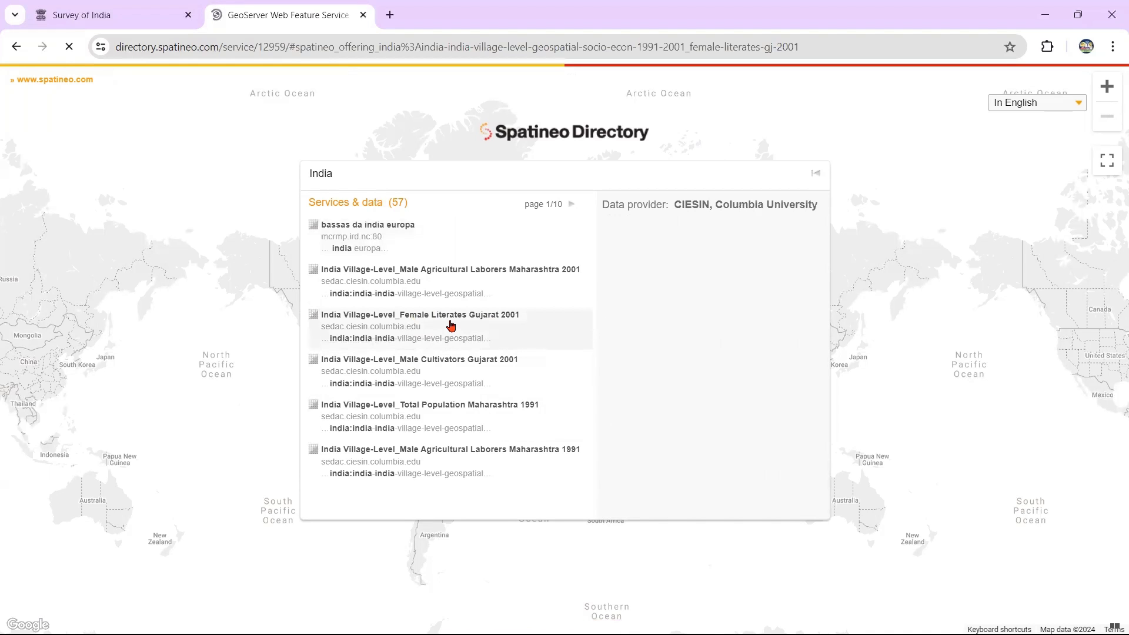
# Examine the available map layers and their descriptions on the CIESIN, Columbia University GeoServer Web Feature Service page.
pyautogui.scroll(4, 491, 295)
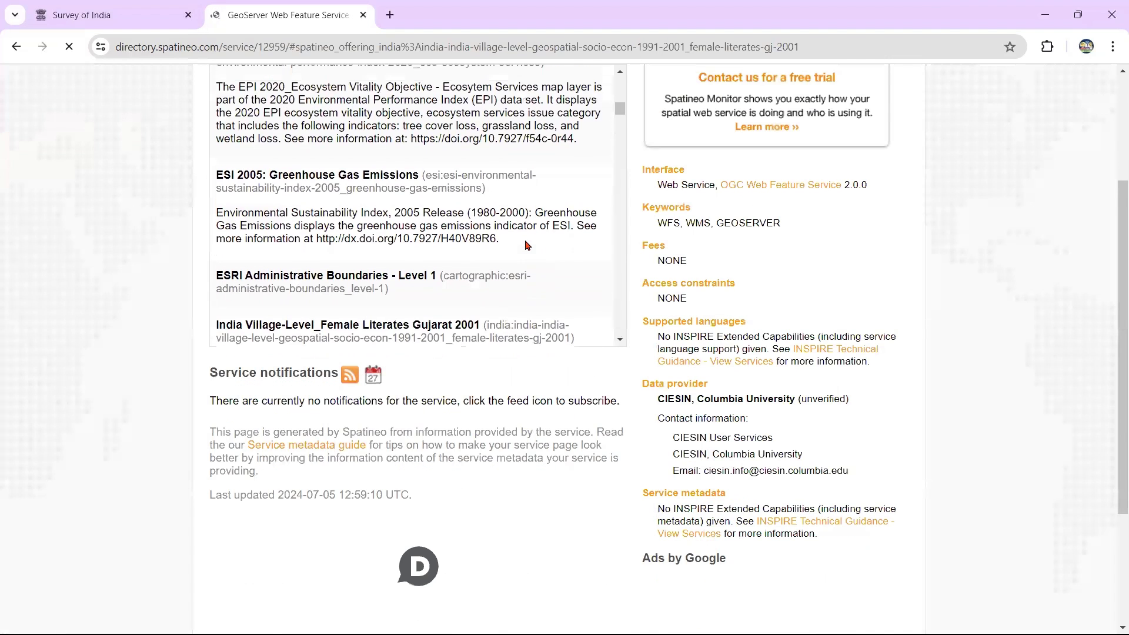
pyautogui.click(620, 88)
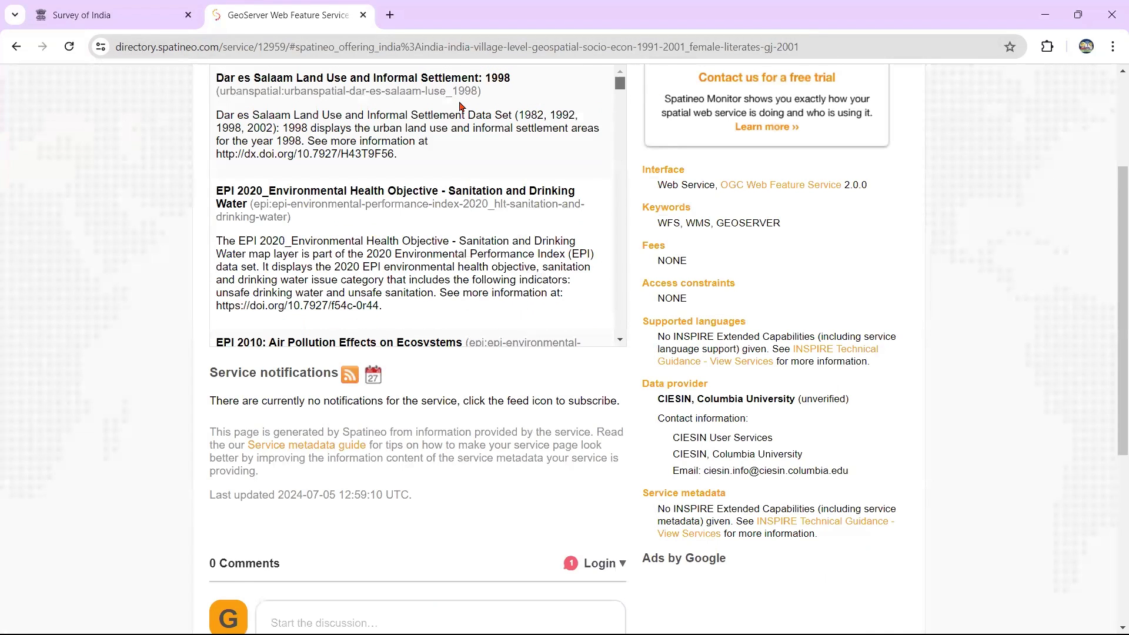
pyautogui.scroll(3, 417, 91)
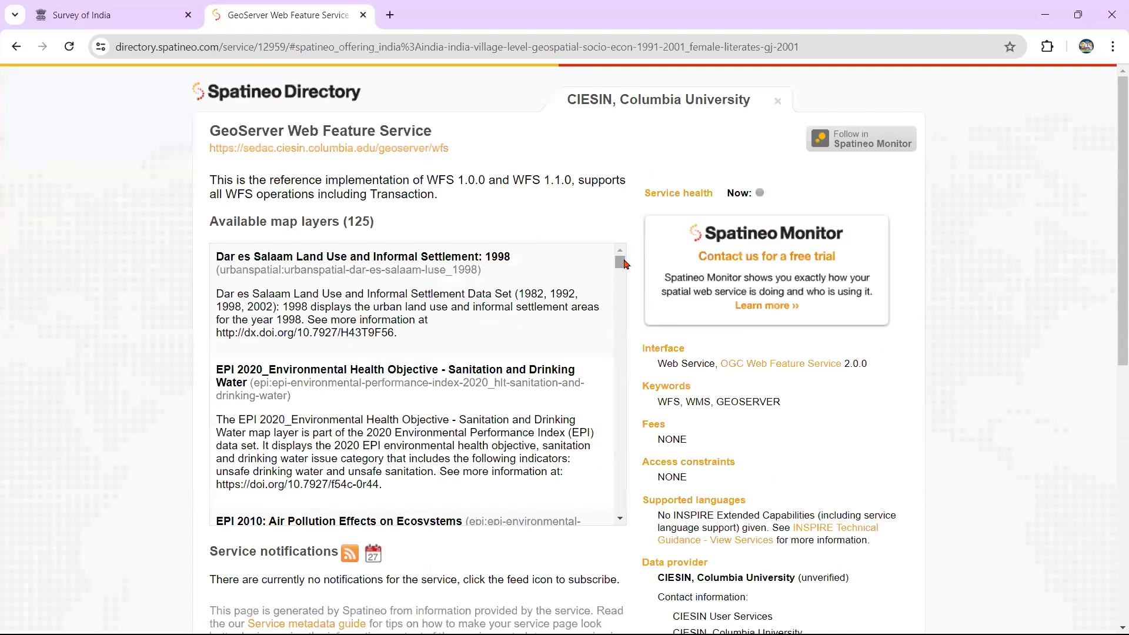
pyautogui.scroll(-5, 610, 306)
pyautogui.scroll(-15, 614, 332)
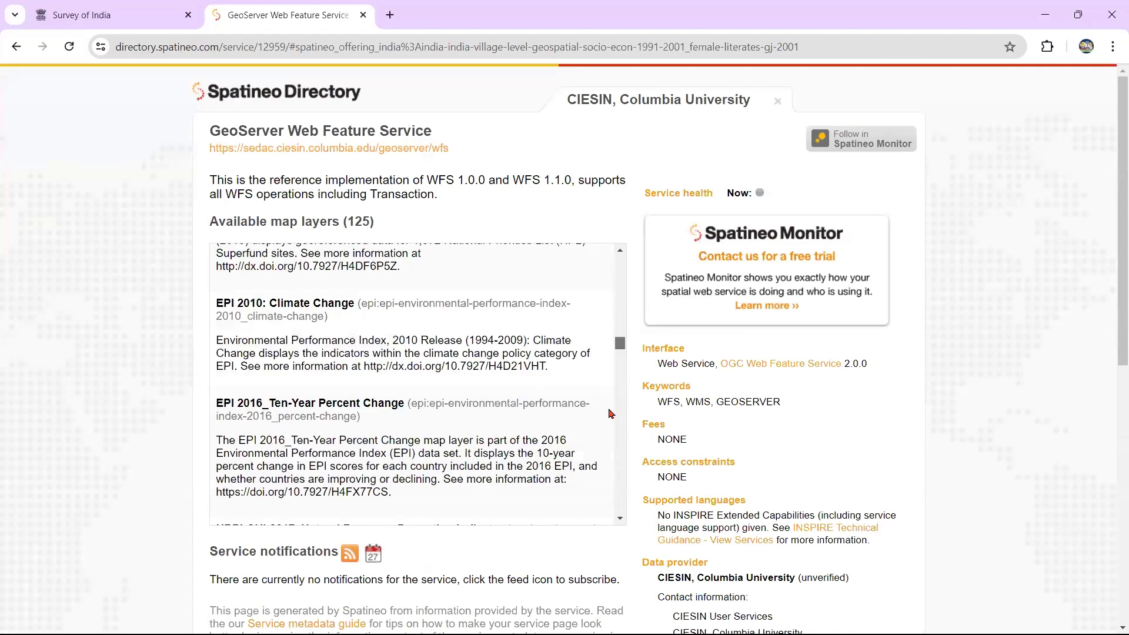
pyautogui.scroll(8, 489, 353)
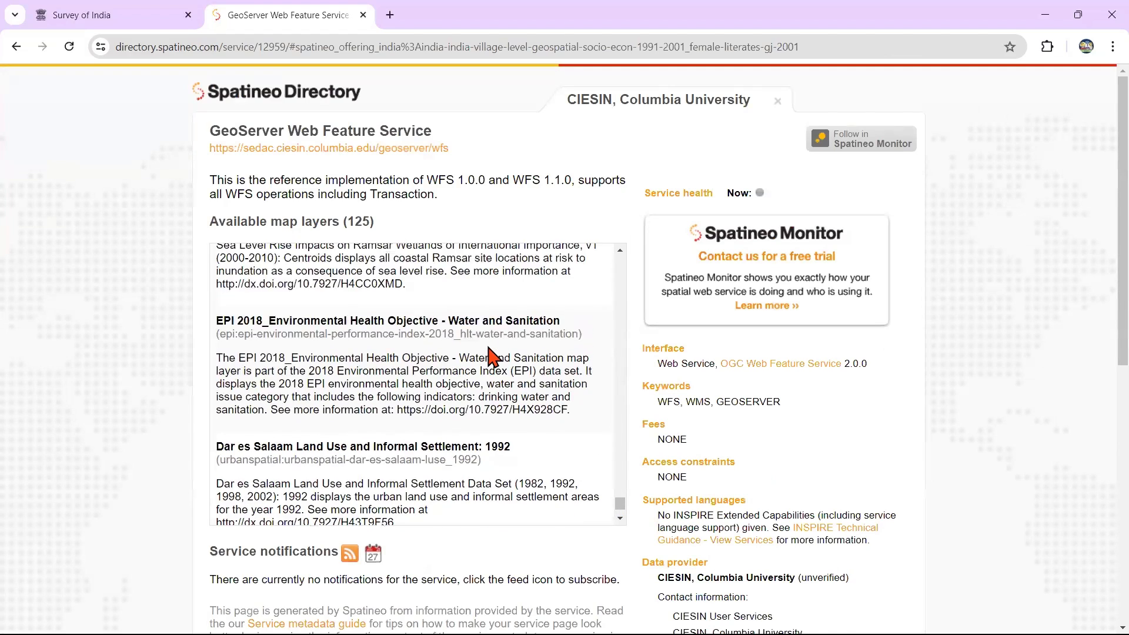
pyautogui.scroll(2, 488, 346)
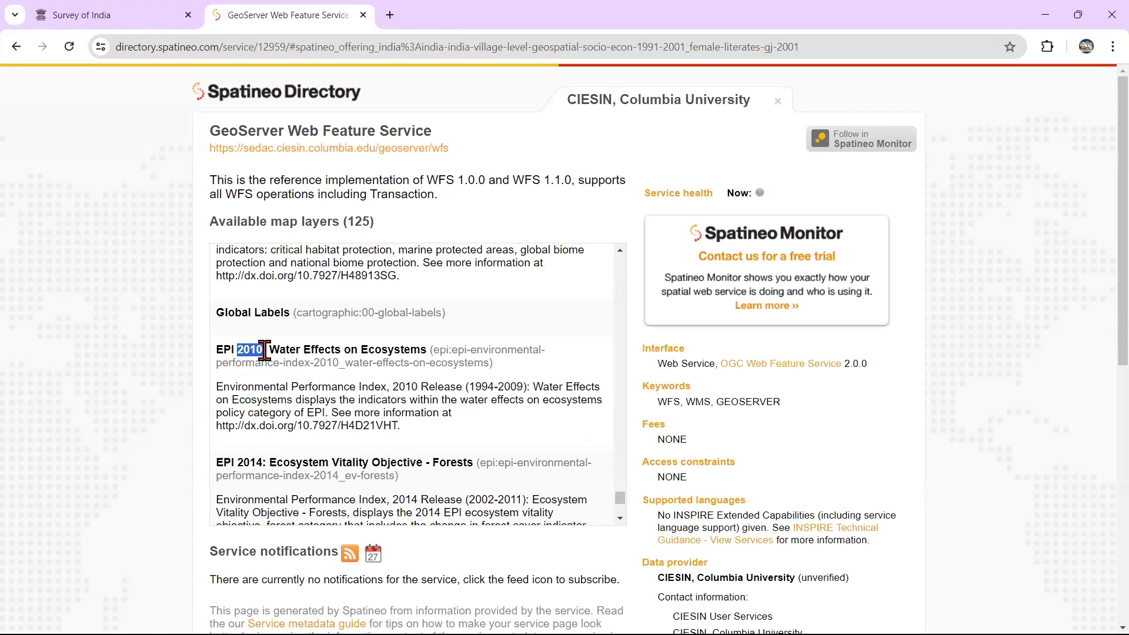
pyautogui.scroll(8, 422, 354)
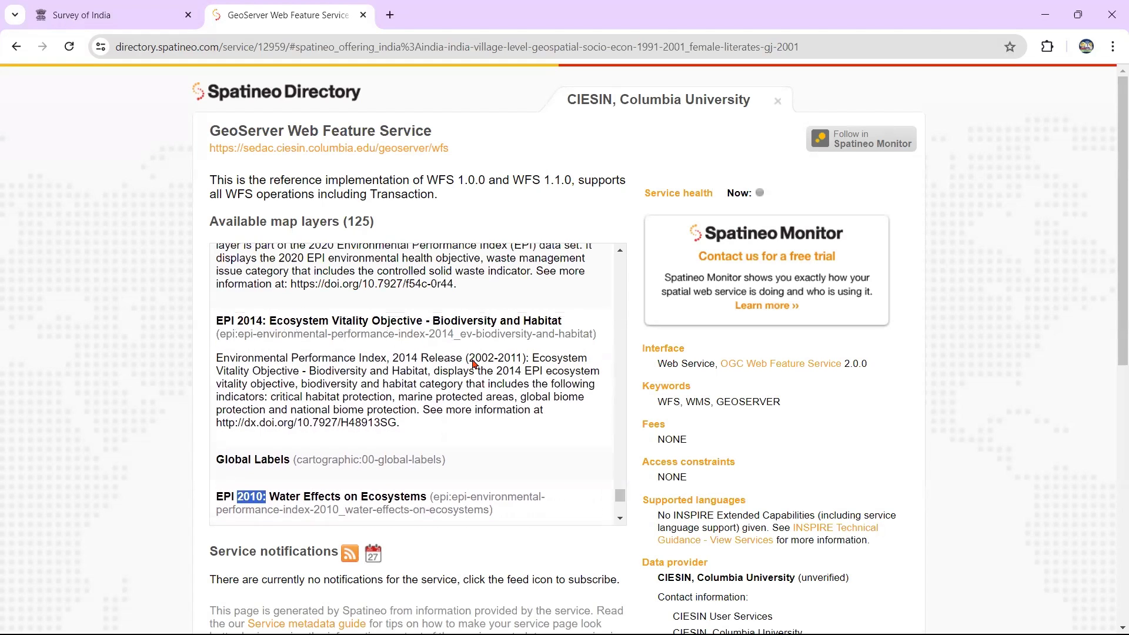
pyautogui.scroll(3, 472, 359)
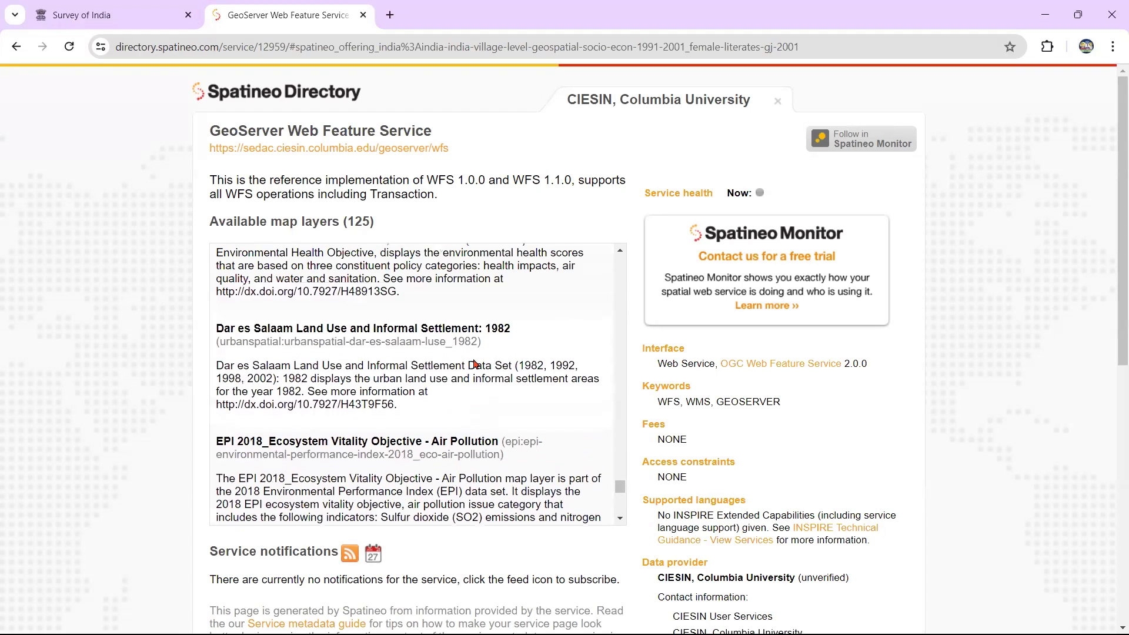
pyautogui.moveTo(295, 418); pyautogui.dragTo(502, 418)
pyautogui.click(511, 423)
pyautogui.doubleClick(512, 422)
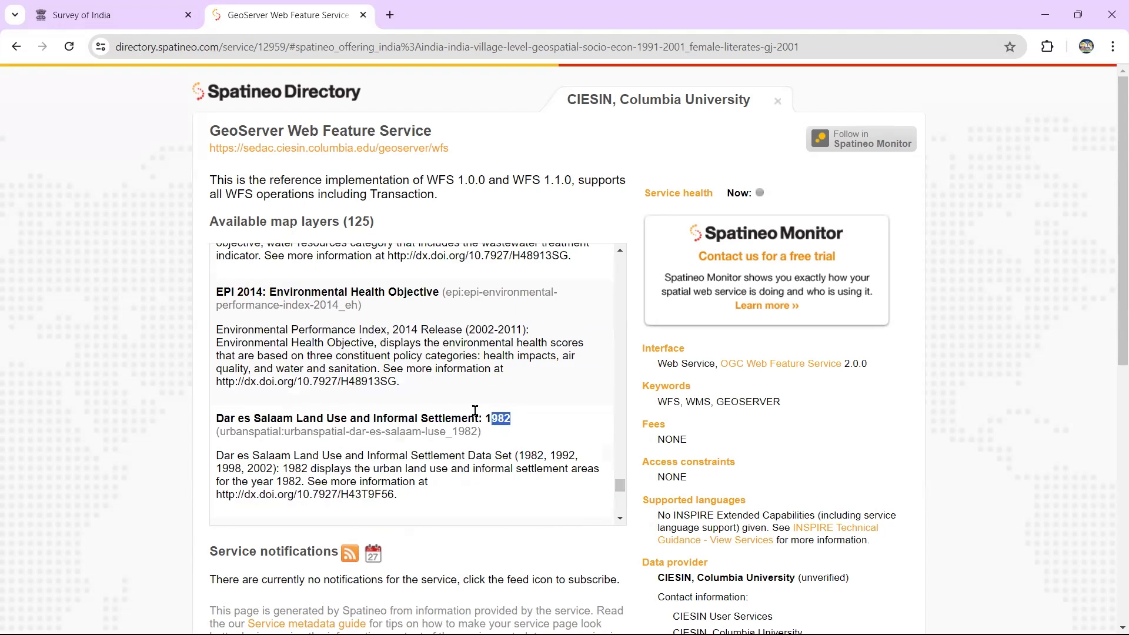
pyautogui.scroll(3, 385, 374)
pyautogui.scroll(2, 438, 376)
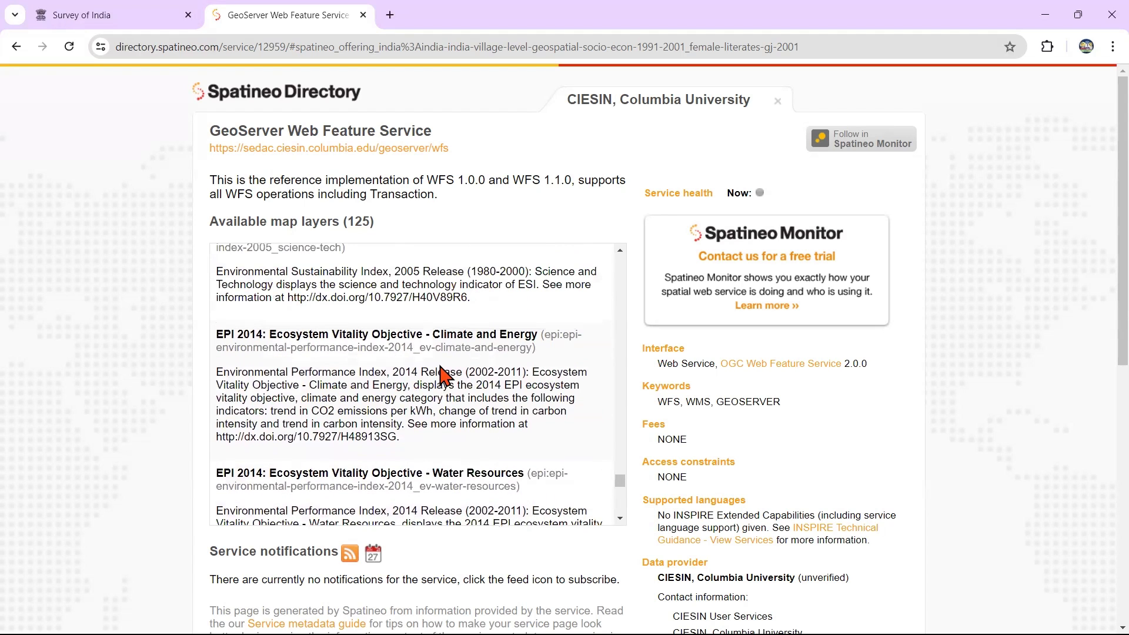
pyautogui.scroll(3, 444, 367)
pyautogui.scroll(6, 492, 353)
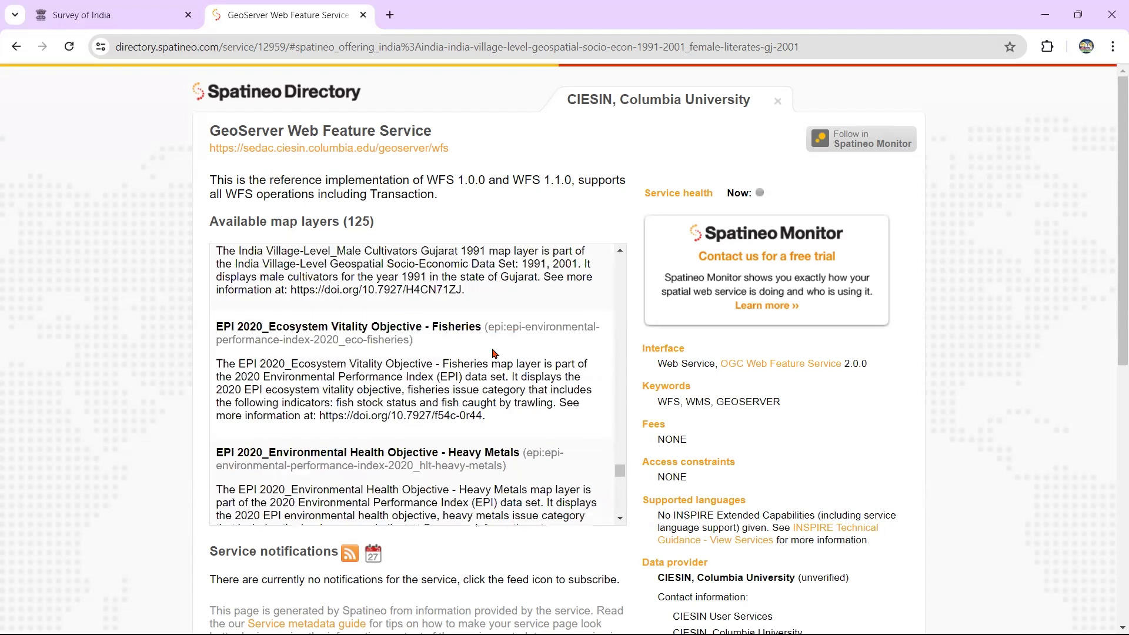
pyautogui.scroll(6, 506, 353)
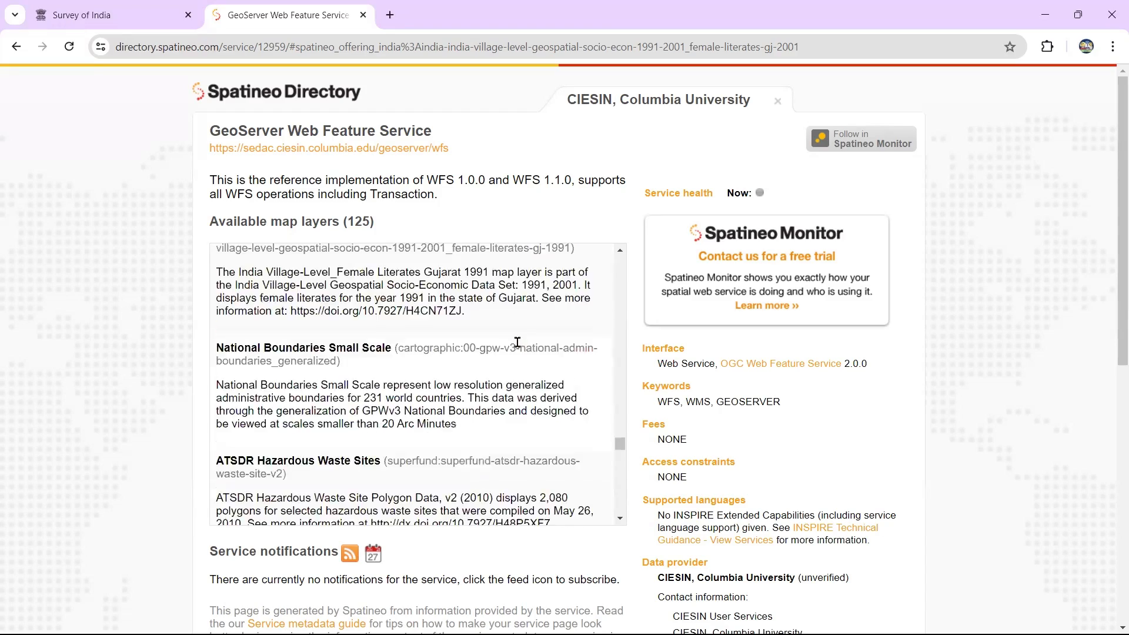
pyautogui.scroll(8, 532, 332)
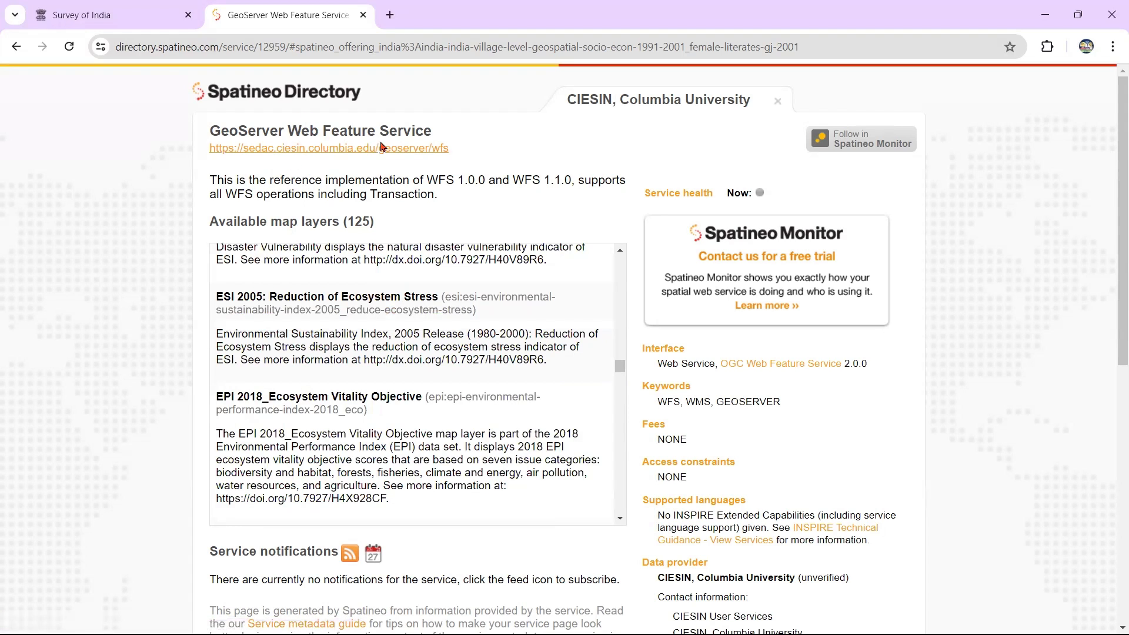
# Copy the GeoServer Web Feature Service link address, enter it as the Vectors connection's URL in QGIS, and save the connection.
pyautogui.rightClick(363, 151)
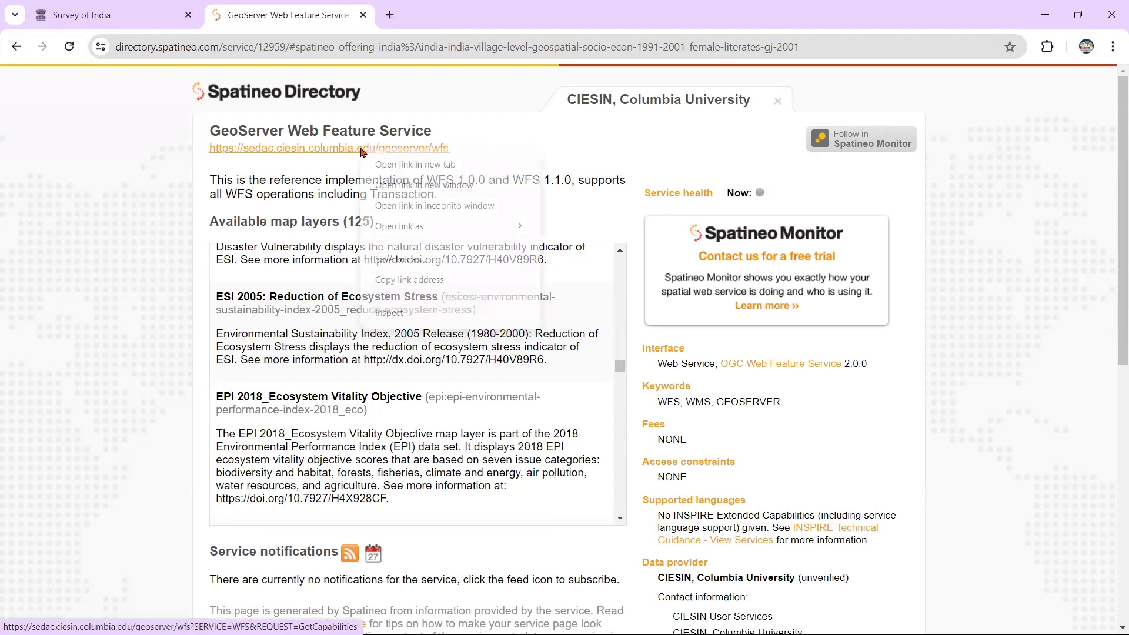
pyautogui.click(402, 281)
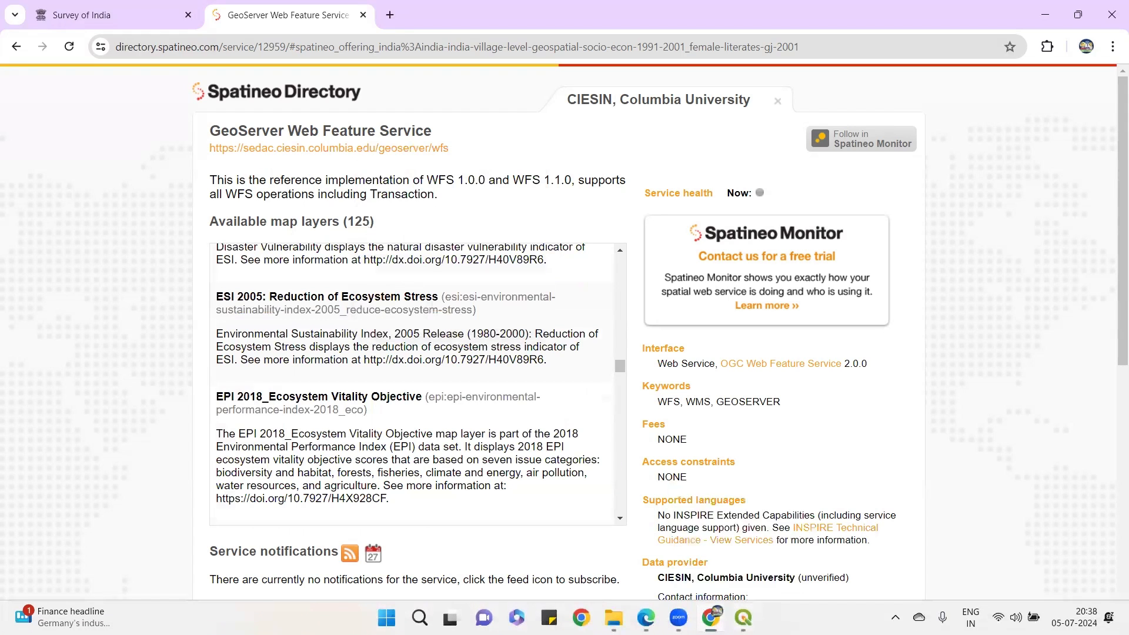
pyautogui.click(744, 564)
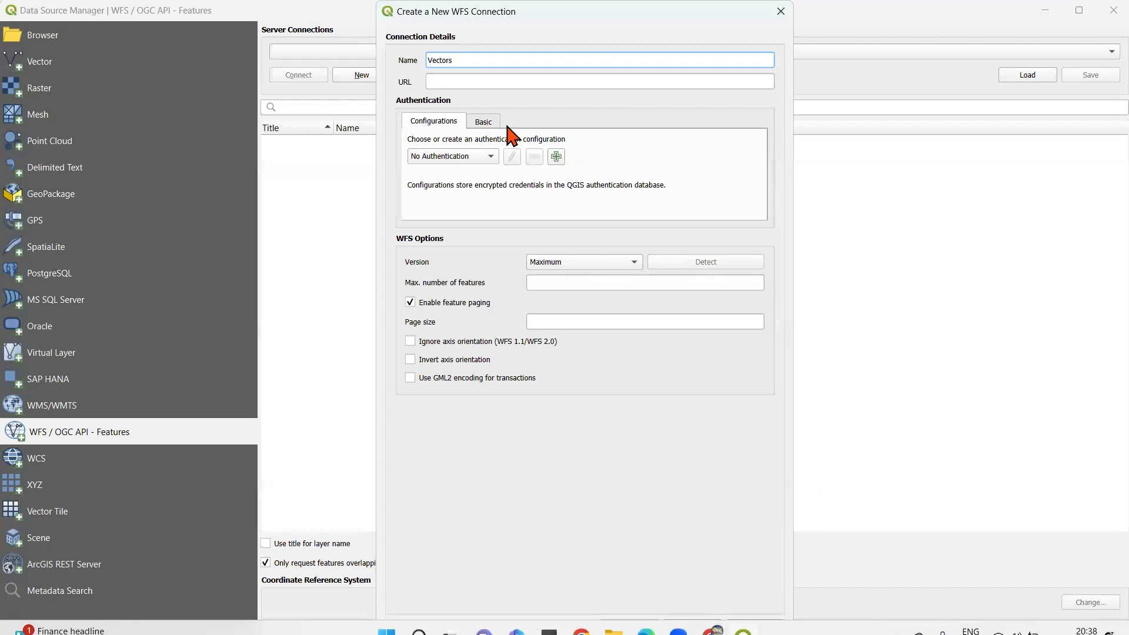
pyautogui.click(468, 79)
pyautogui.hotkey('ctrl', 'v')
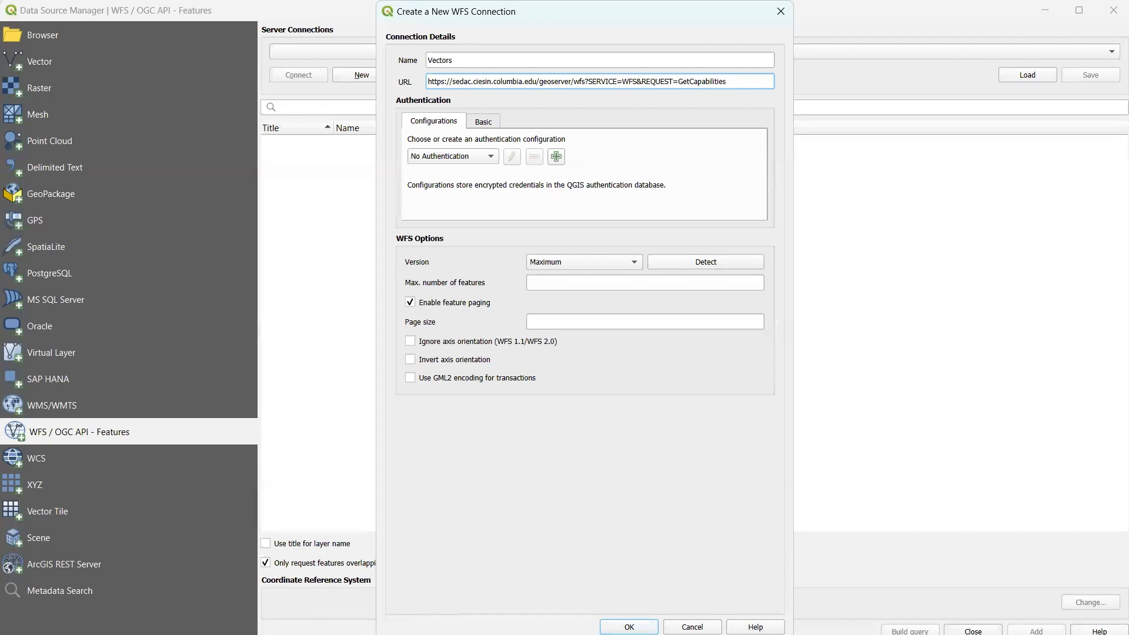
pyautogui.click(629, 627)
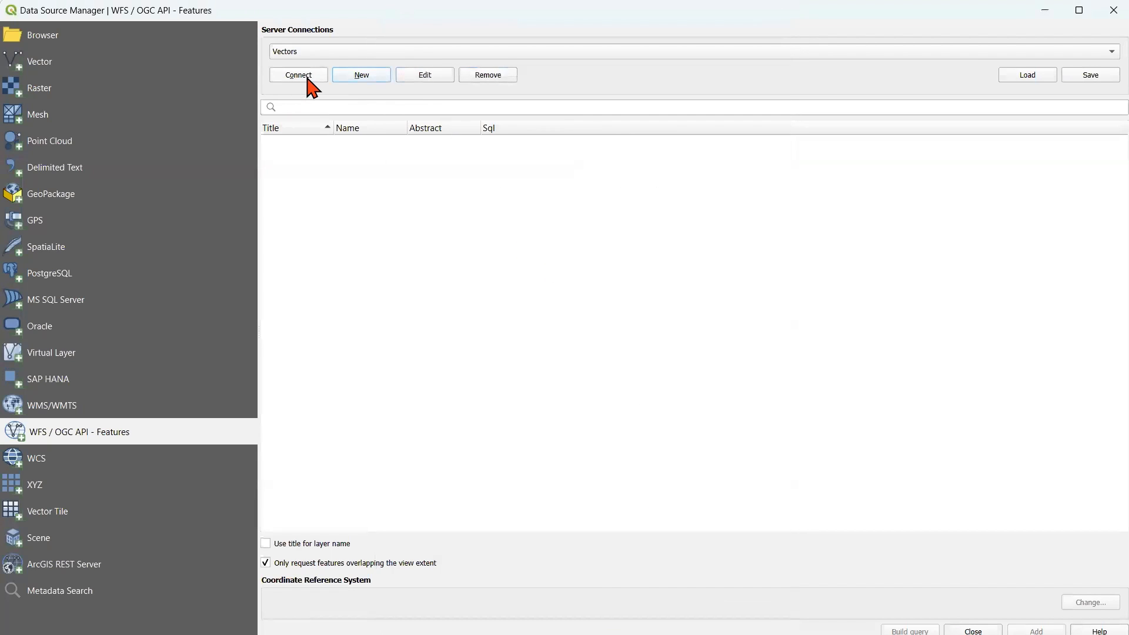
# Connect to the Vectors WFS server and look through its layer list for the India Village-Level layers.
pyautogui.click(307, 75)
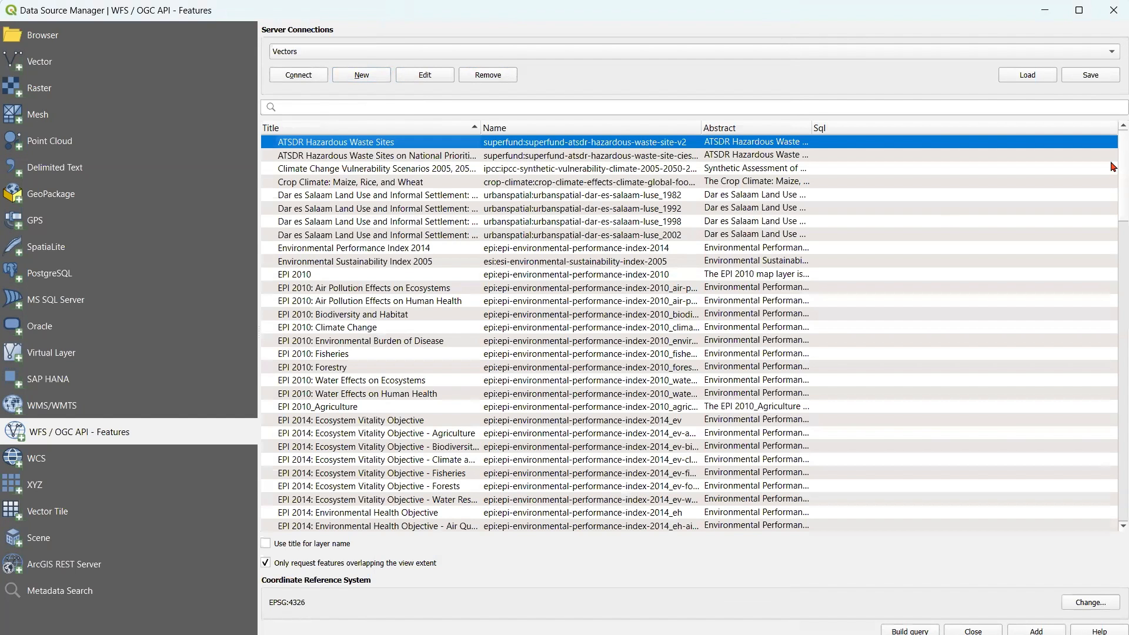
pyautogui.scroll(-20, 1111, 406)
pyautogui.scroll(-10, 1111, 425)
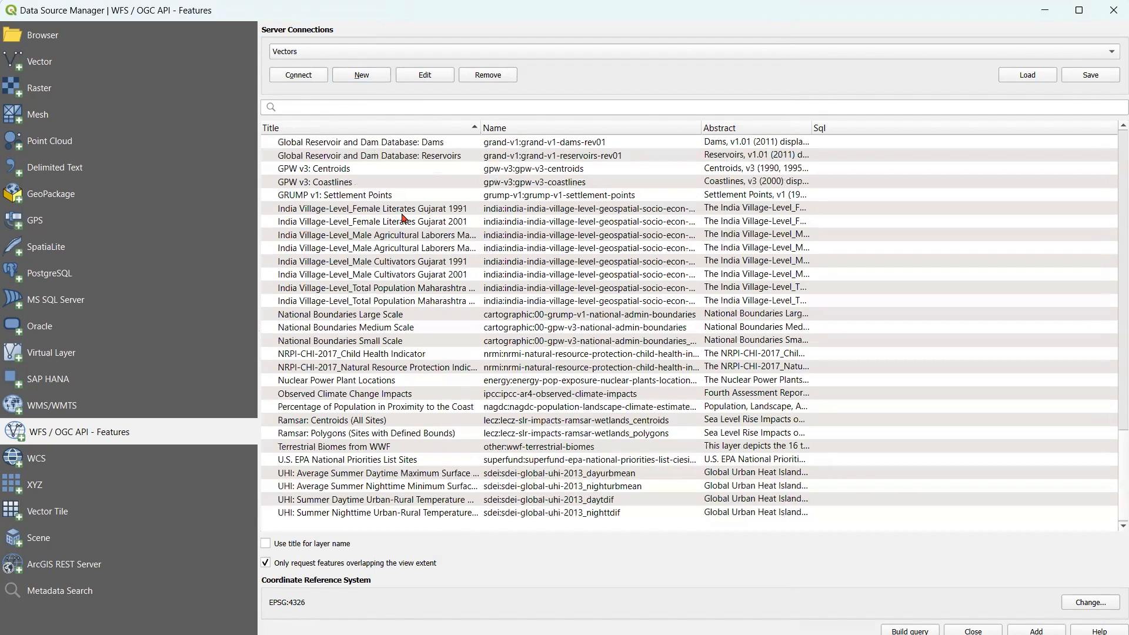
# Add the ESI 2005: Air Quality layer from the Vectors WFS server to the project and zoom the map to it.
pyautogui.click(380, 209)
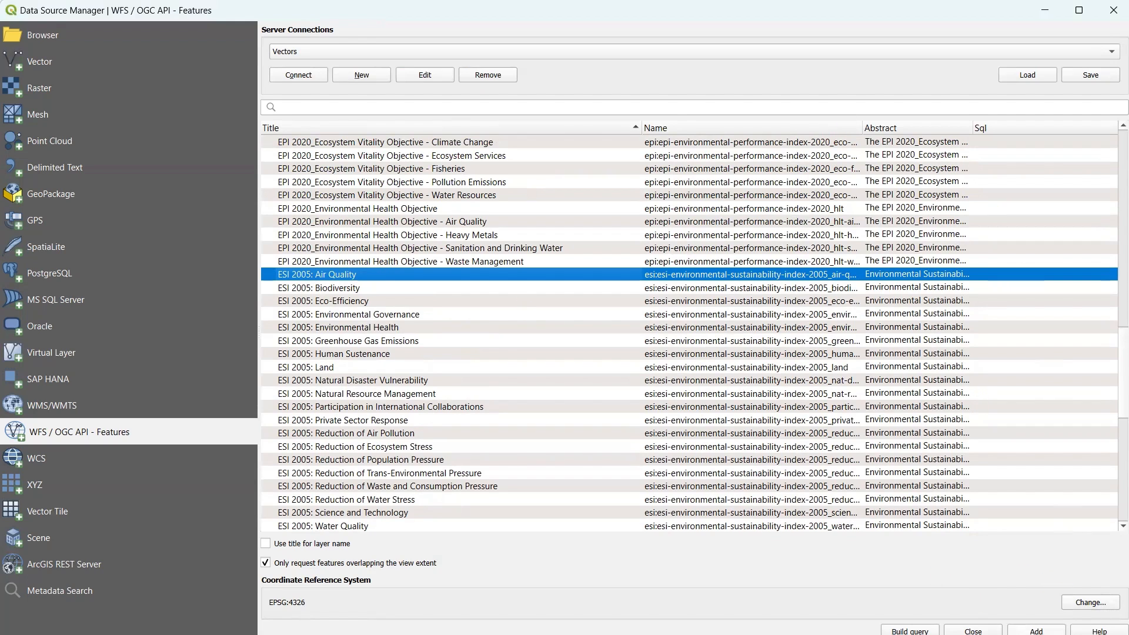
pyautogui.click(1036, 631)
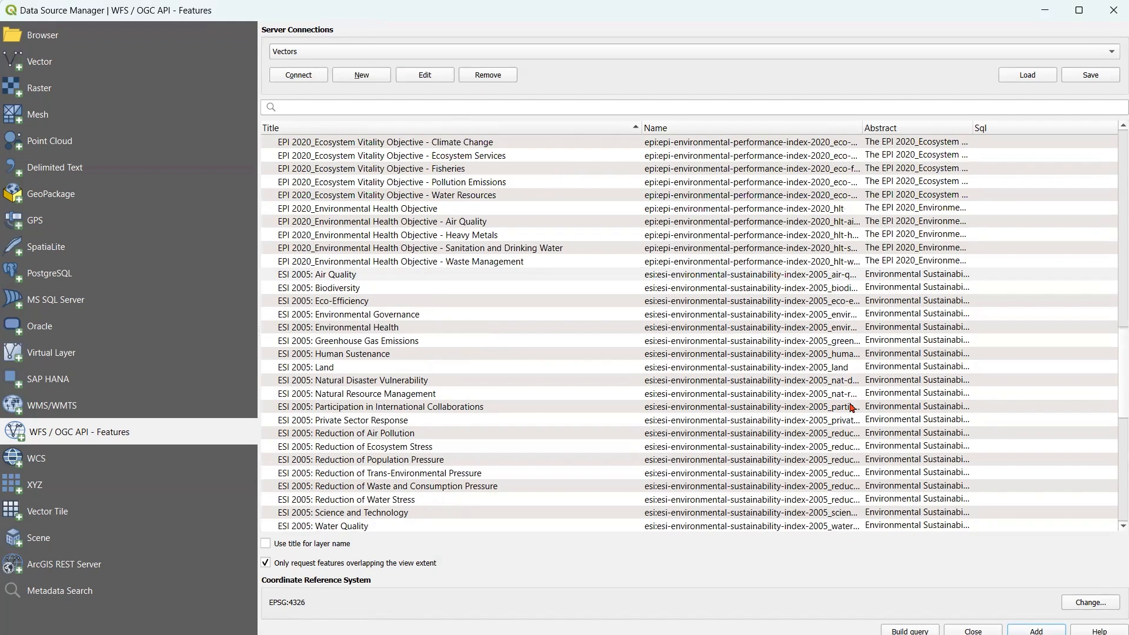
pyautogui.click(1046, 13)
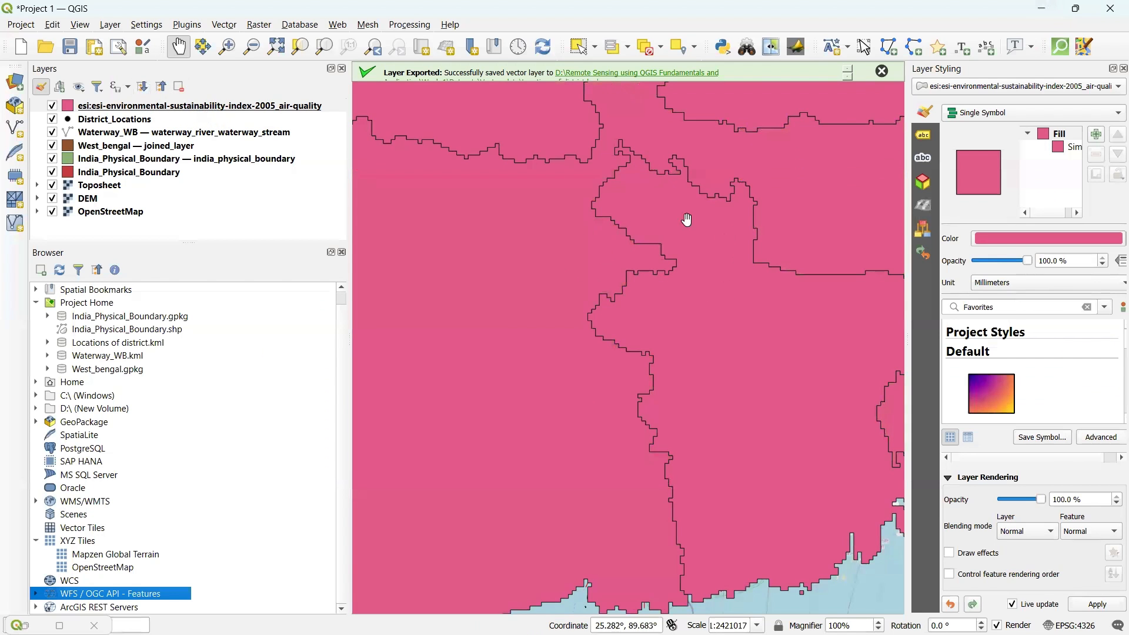
pyautogui.click(209, 109)
pyautogui.hotkey('ctrl', 'shift', 'z')
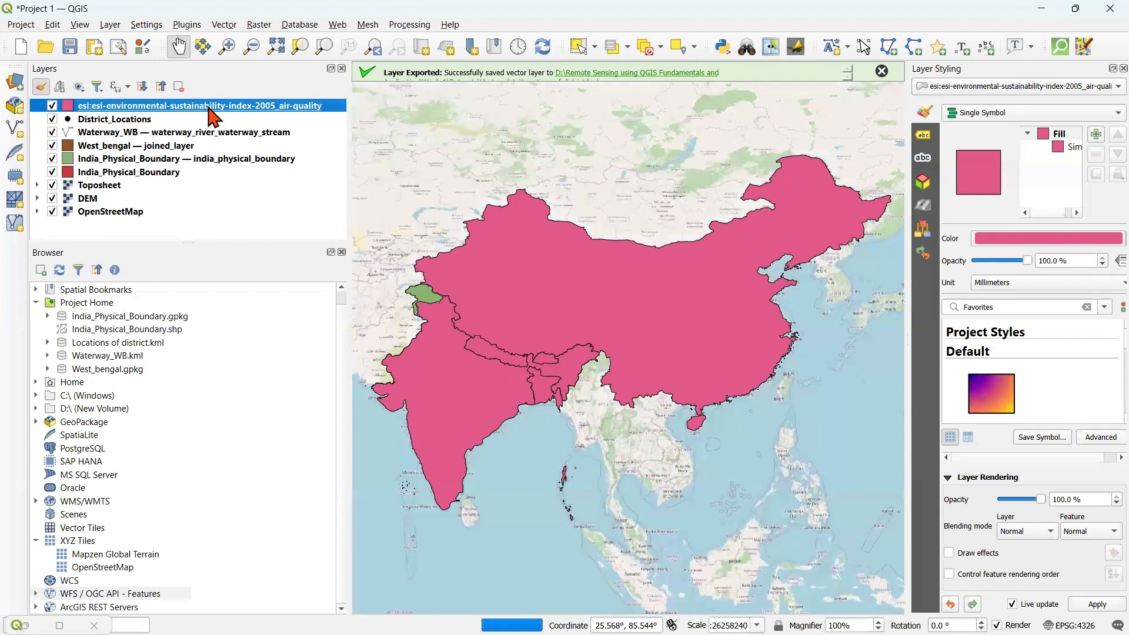
pyautogui.rightClick(210, 110)
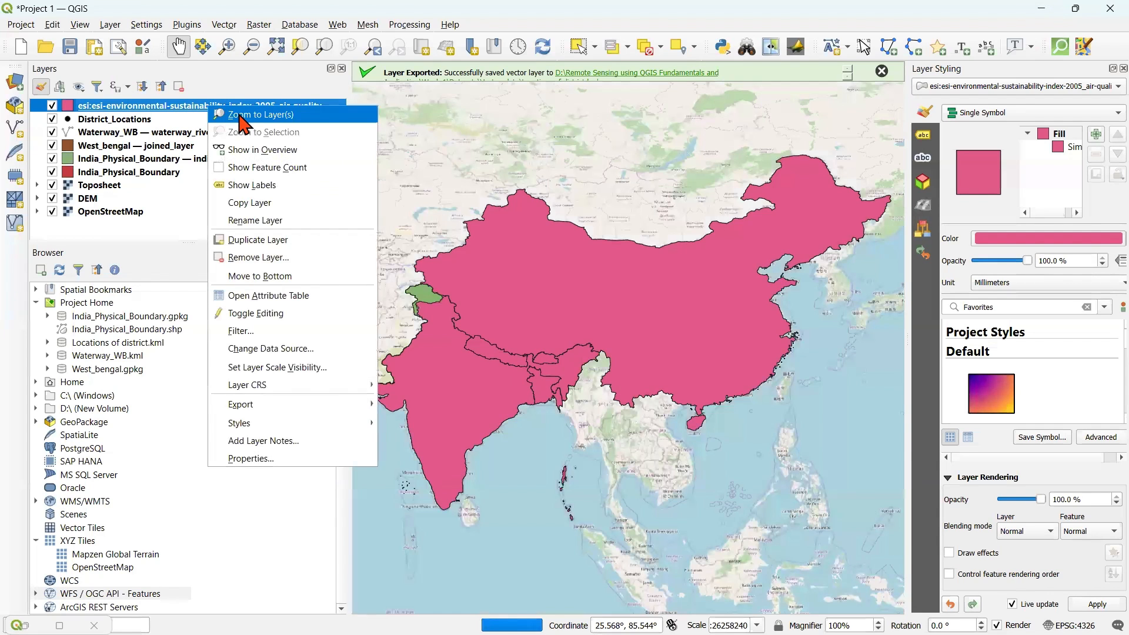
pyautogui.click(239, 116)
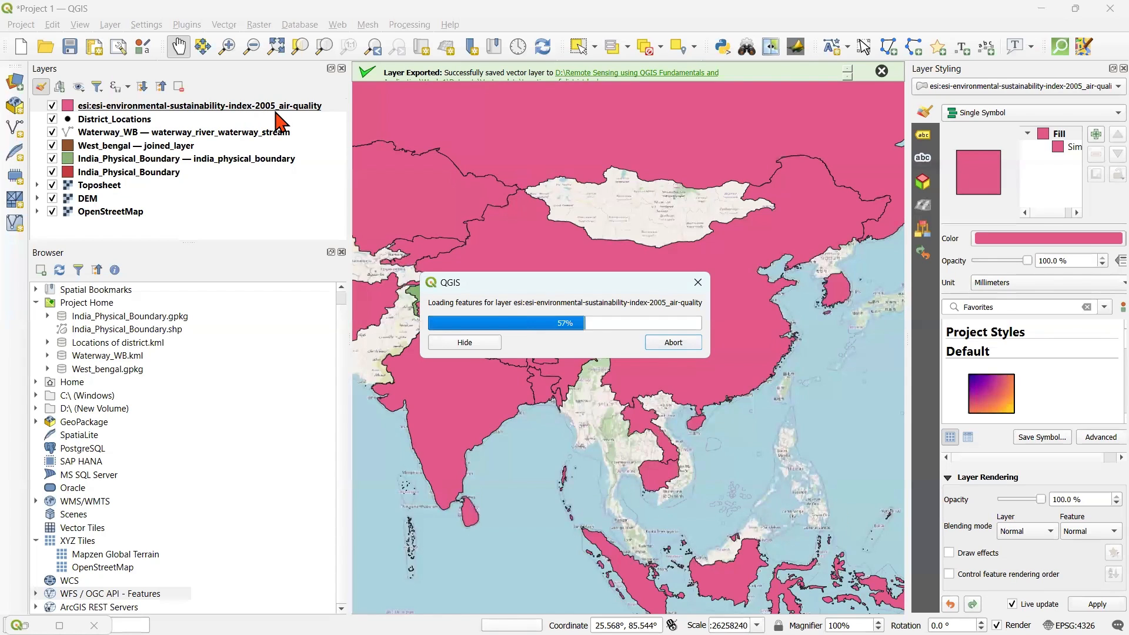
# Open the air-quality layer's attribute table and examine the NO2, SO2, TSP, INDOOR and ESI values of the countries.
pyautogui.click(232, 108)
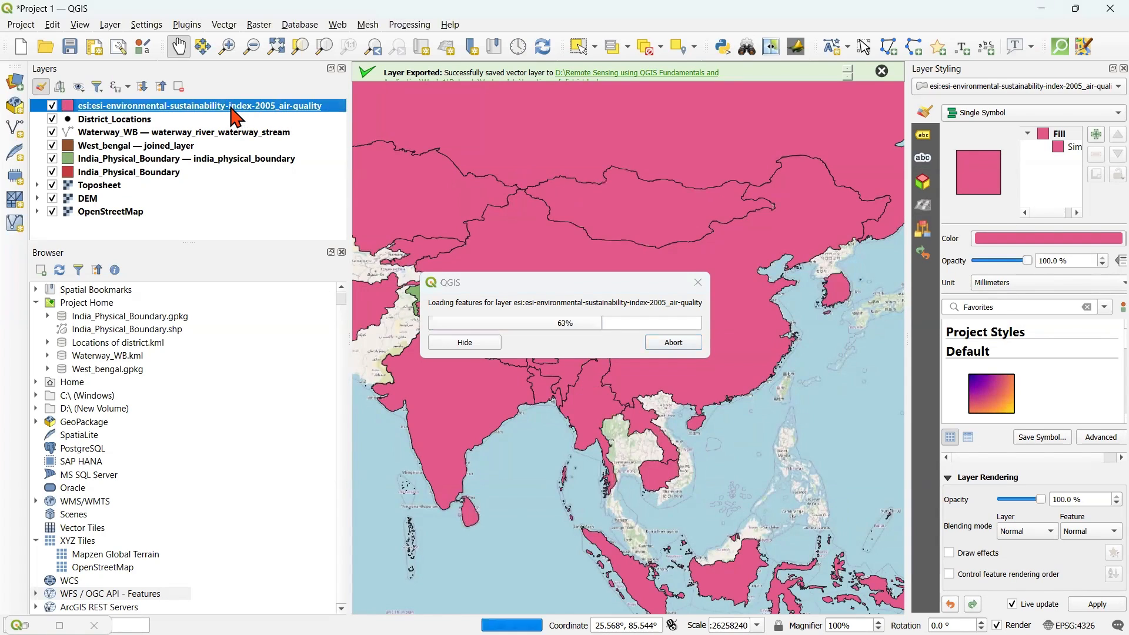
pyautogui.rightClick(235, 117)
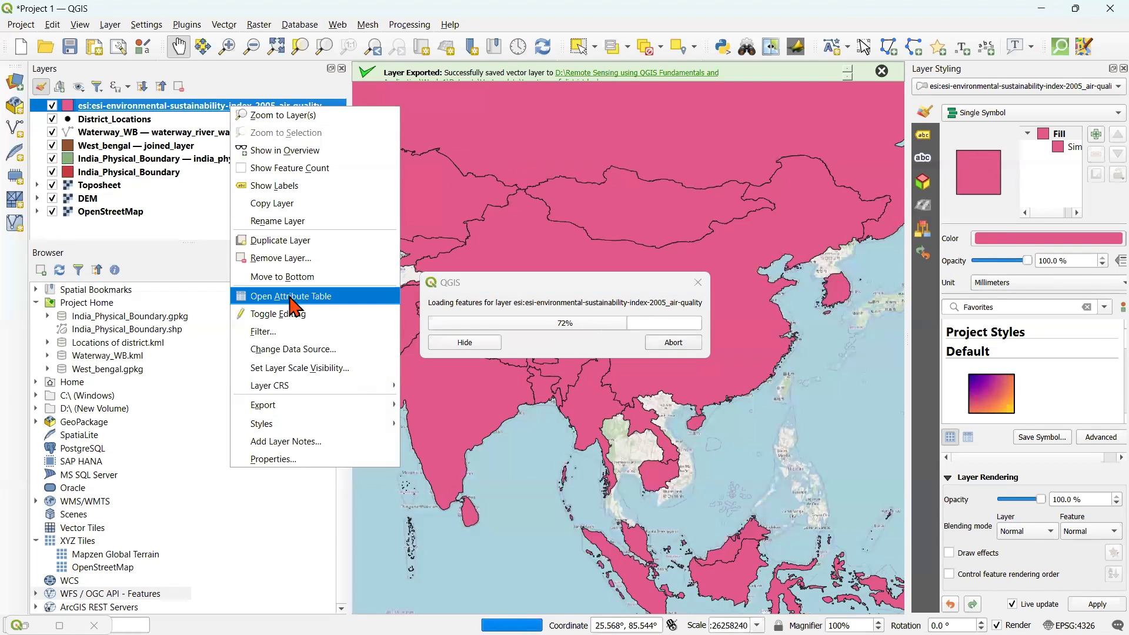
pyautogui.click(307, 299)
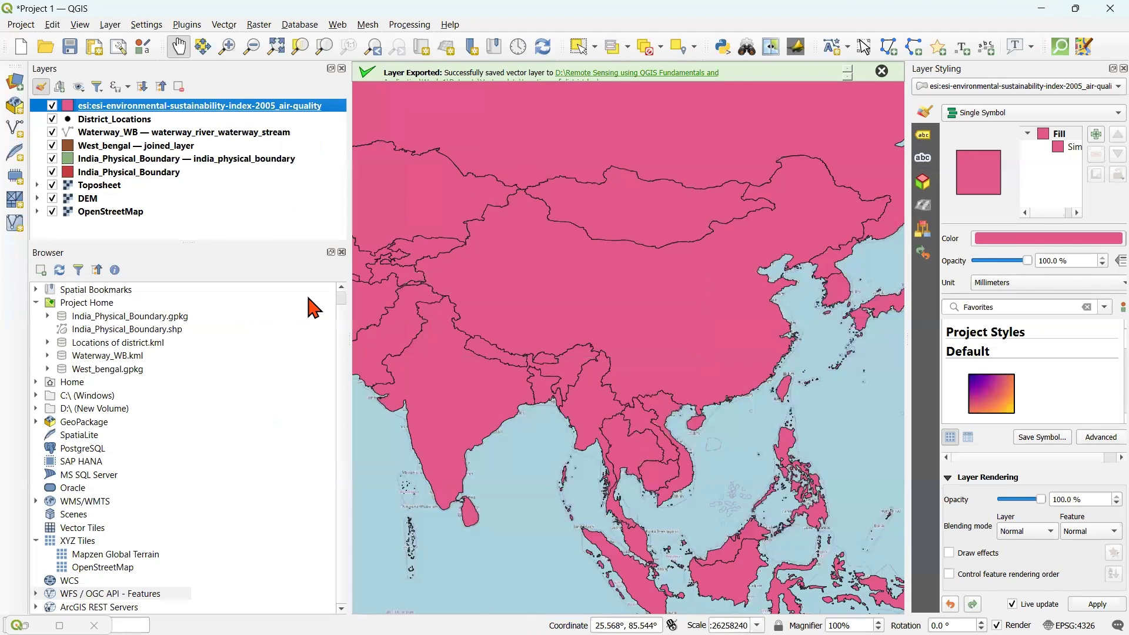
pyautogui.rightClick(254, 106)
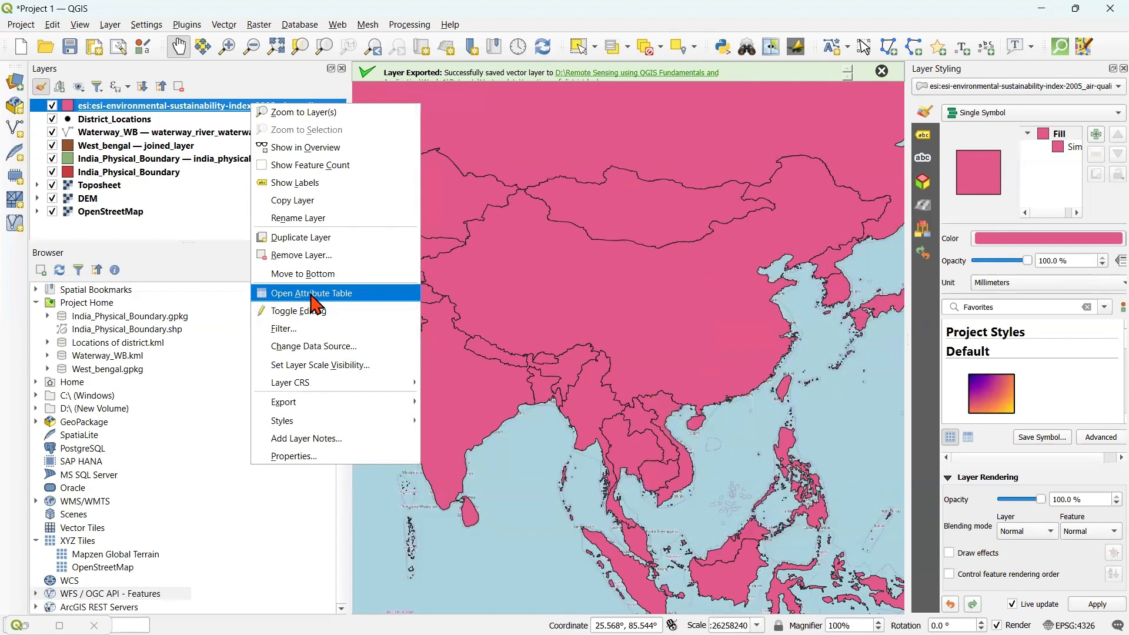
pyautogui.click(315, 297)
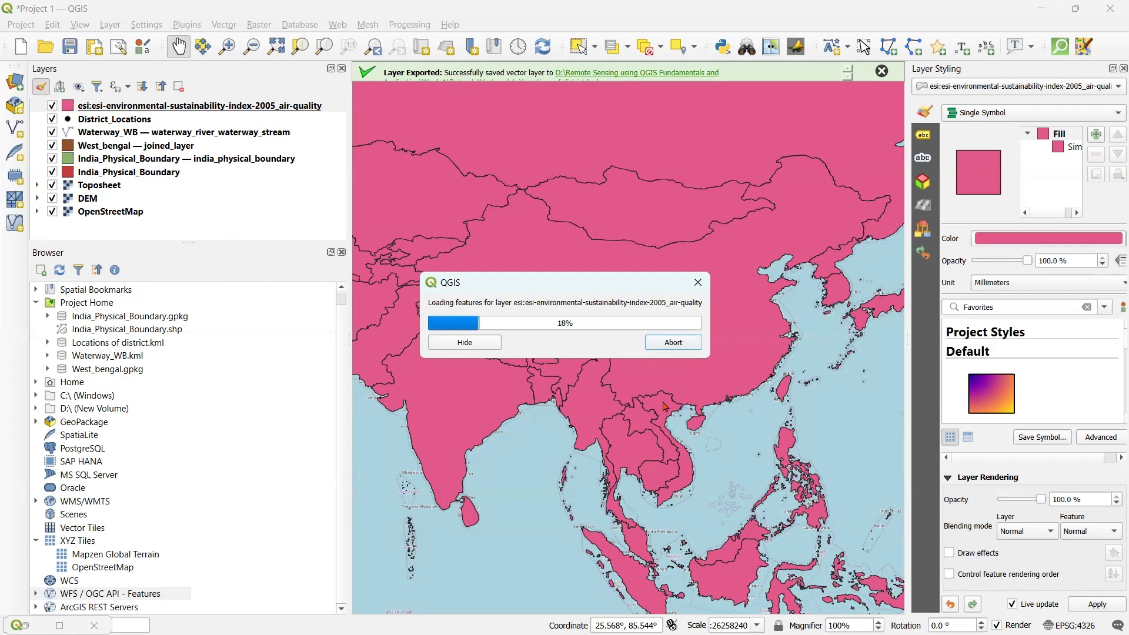
pyautogui.moveTo(594, 287); pyautogui.dragTo(658, 292)
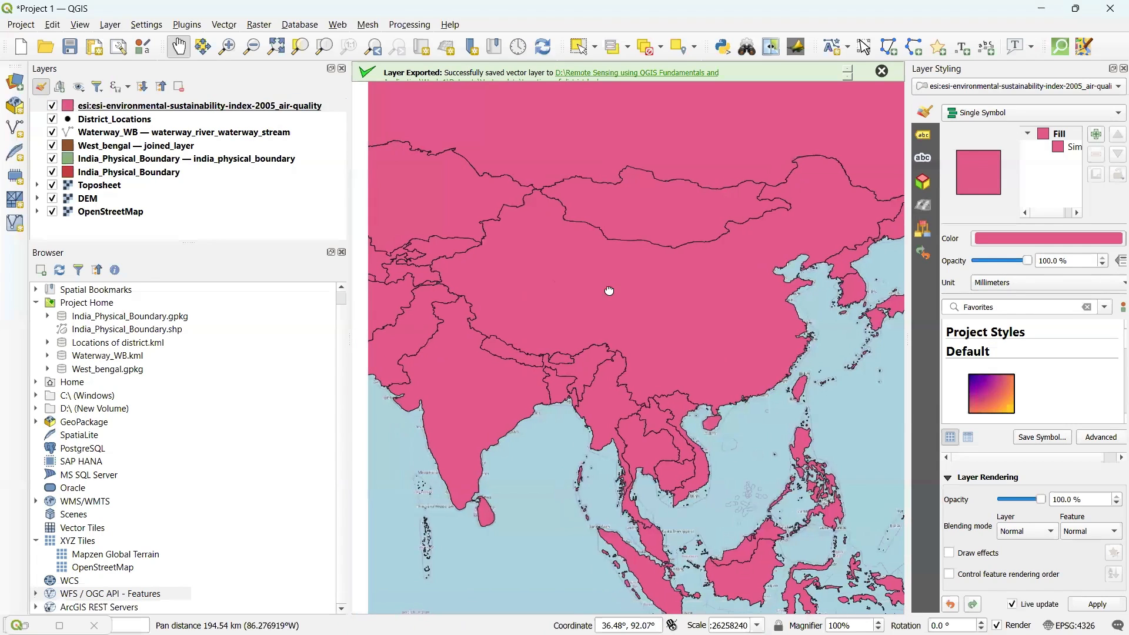
pyautogui.moveTo(717, 612)
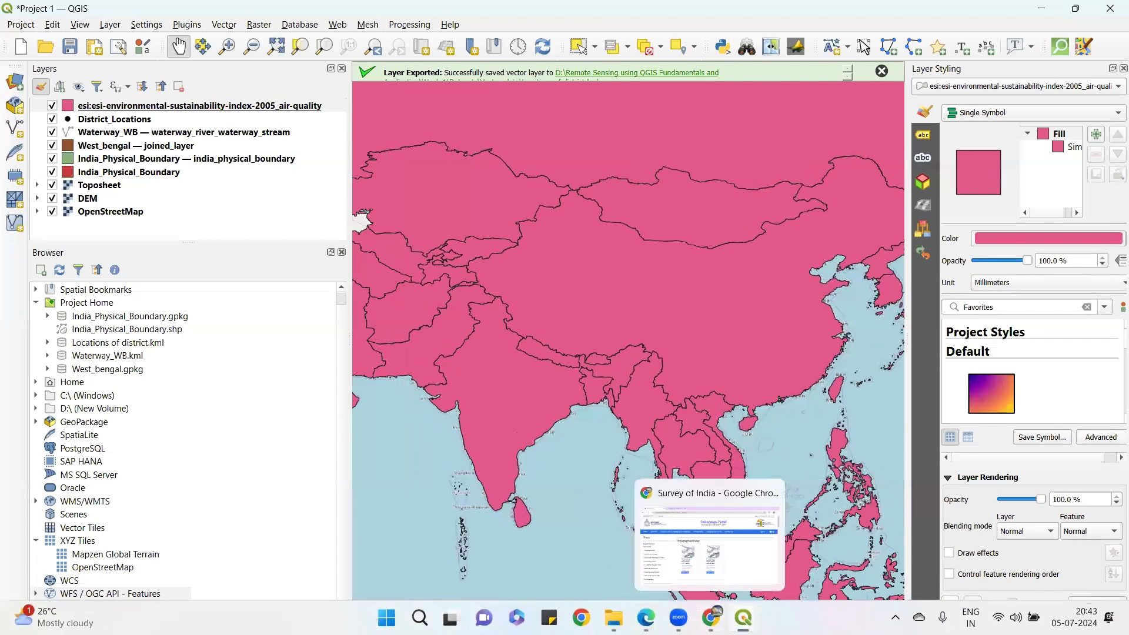
pyautogui.click(781, 557)
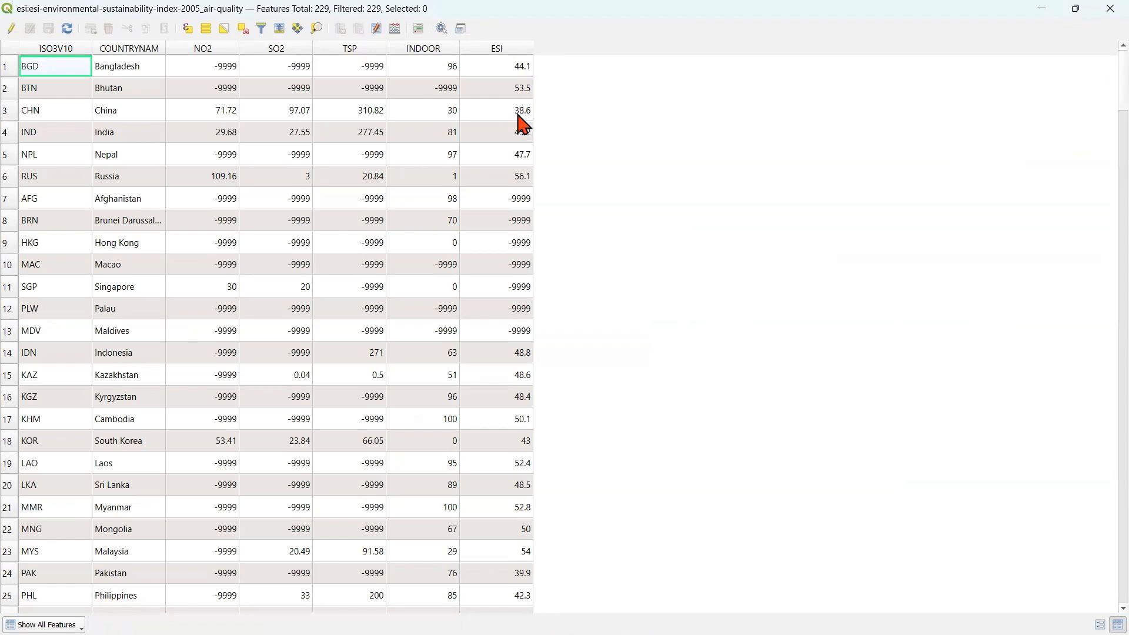
pyautogui.scroll(-8, 131, 421)
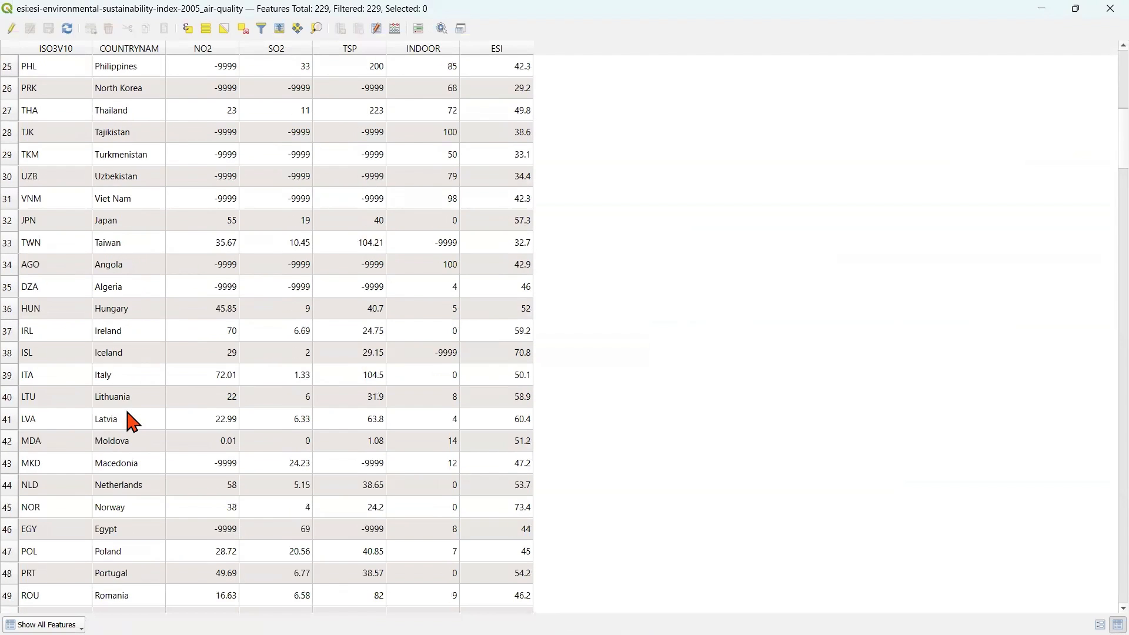
pyautogui.scroll(1, 131, 421)
pyautogui.hotkey('ctrl', 'Home')
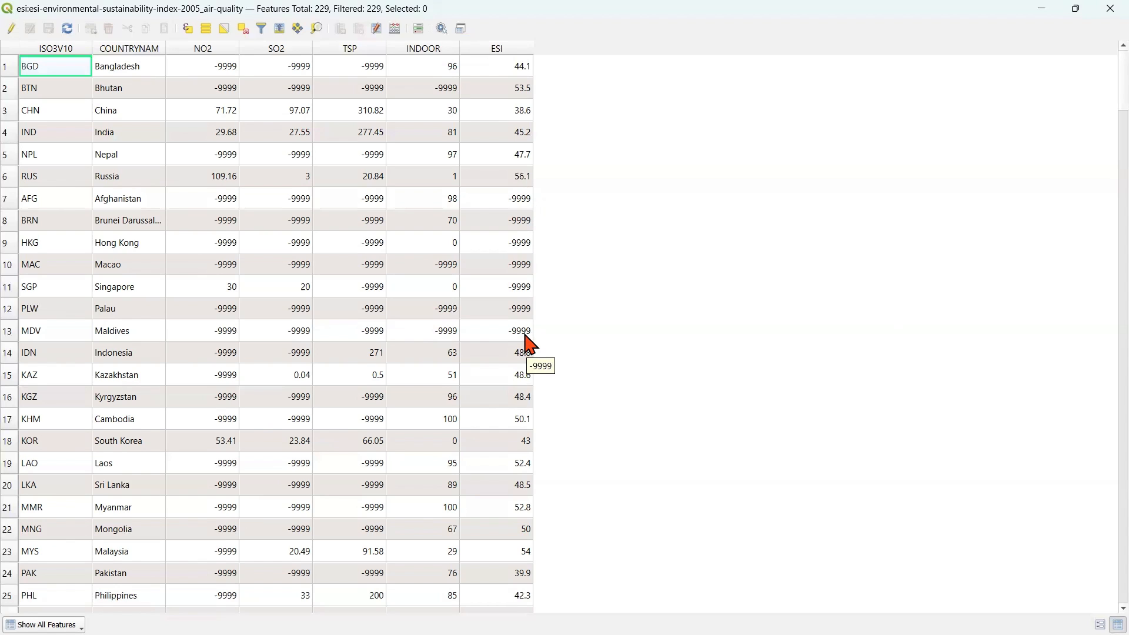
pyautogui.scroll(-20, 529, 344)
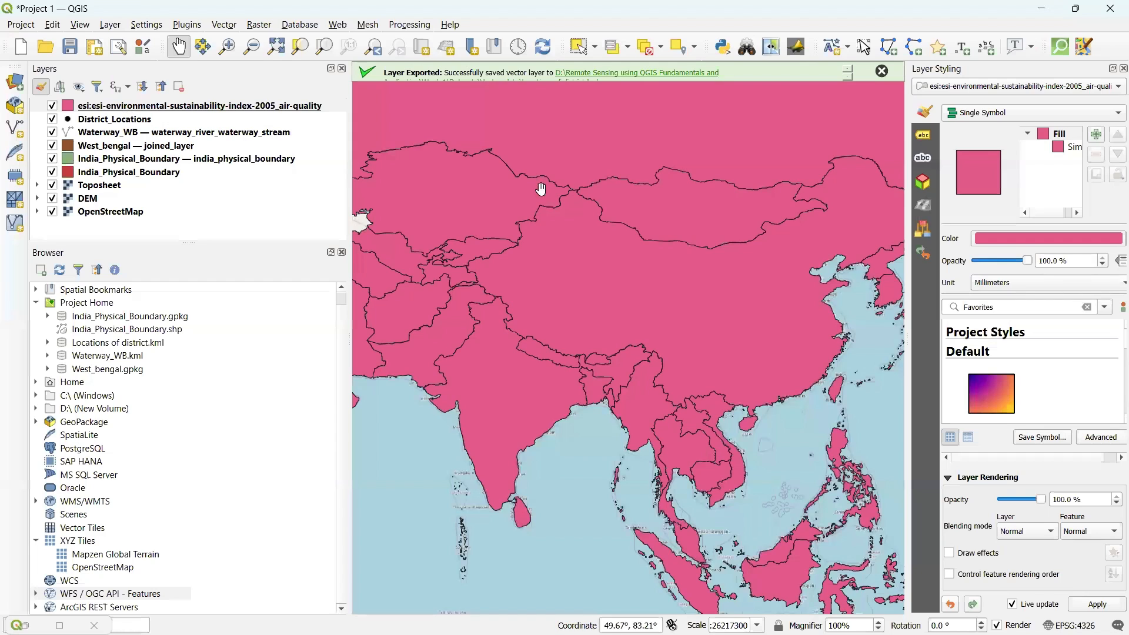
# Style the air-quality layer with Graduated symbols on the ESI field, classified into 5 Equal Count (Quantile) classes.
pyautogui.scroll(-4, 555, 210)
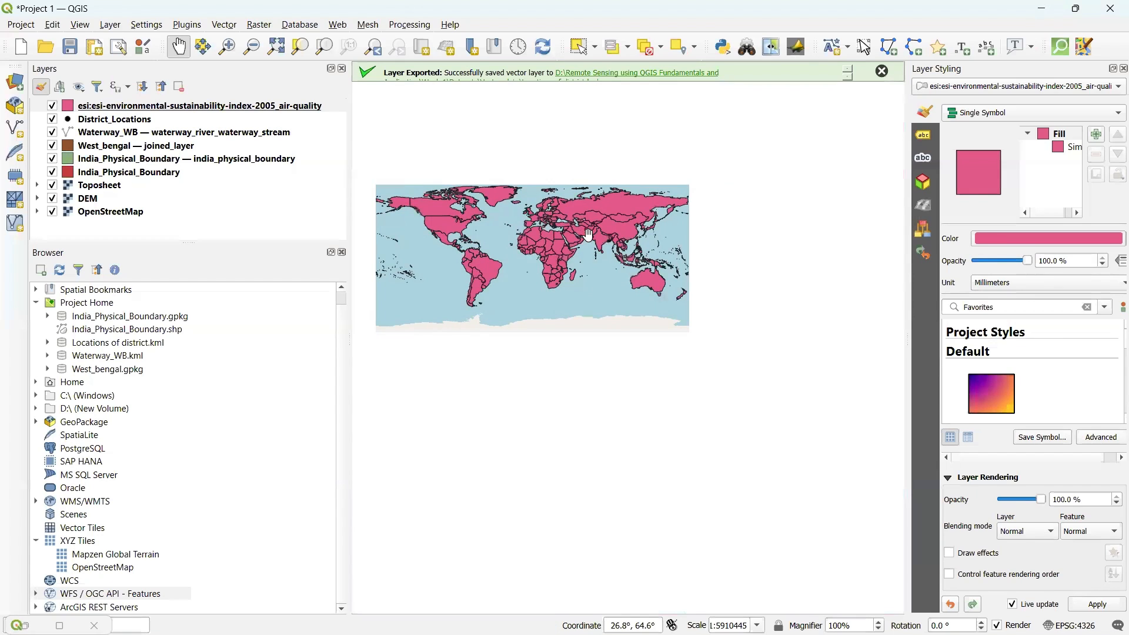
pyautogui.scroll(2, 589, 235)
pyautogui.moveTo(657, 246); pyautogui.dragTo(697, 253)
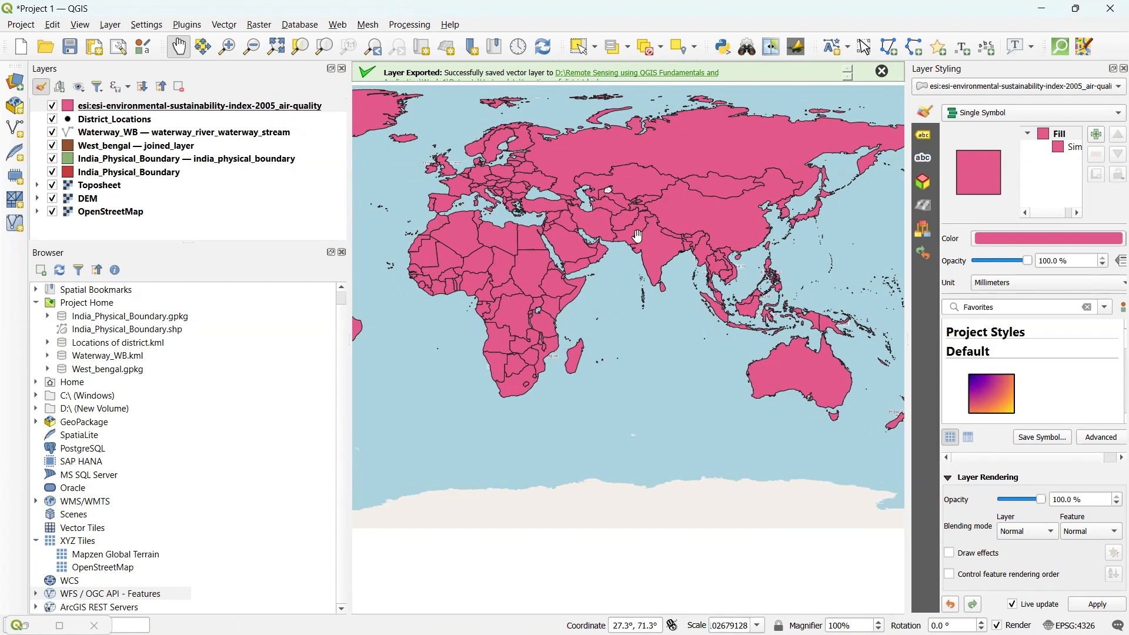
pyautogui.moveTo(638, 235); pyautogui.dragTo(694, 248)
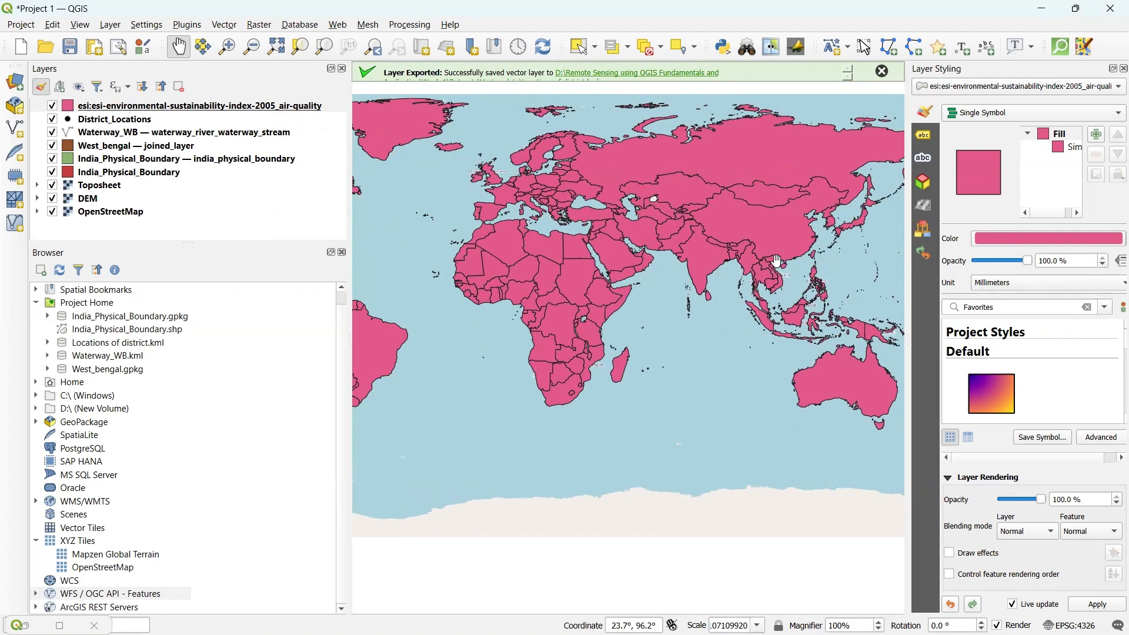
pyautogui.click(254, 110)
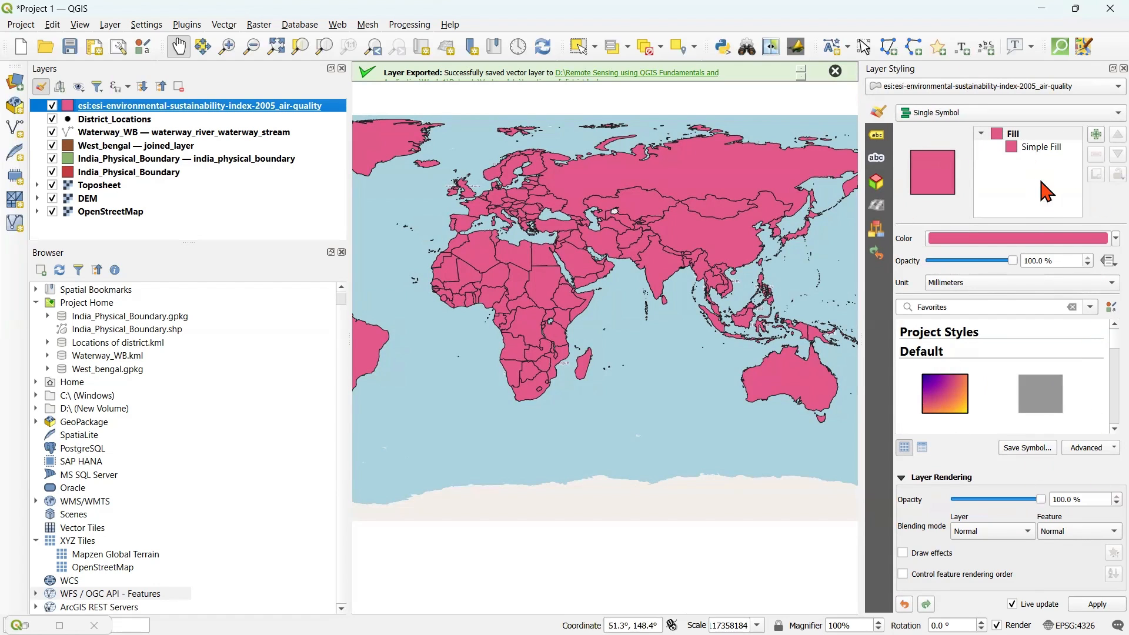
pyautogui.click(952, 115)
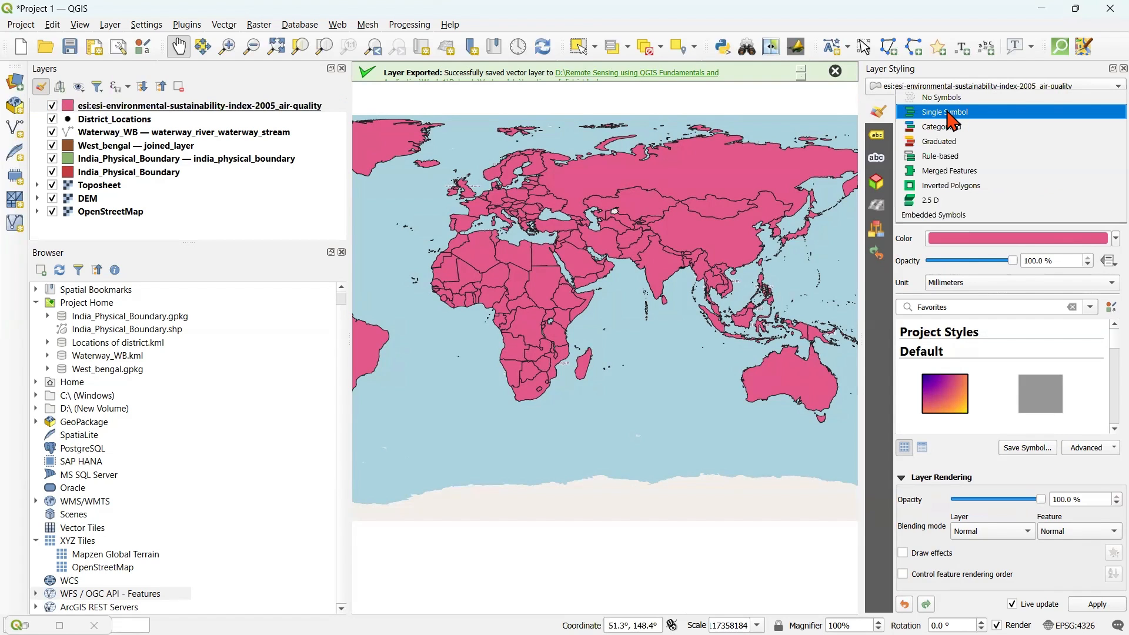
pyautogui.click(963, 141)
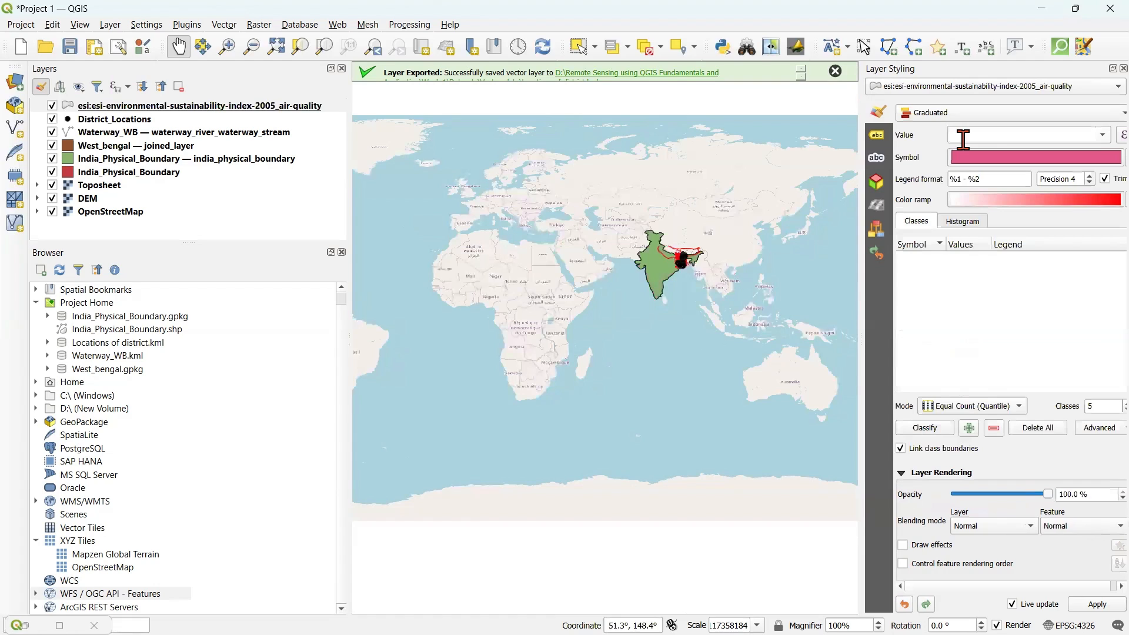
pyautogui.click(1103, 137)
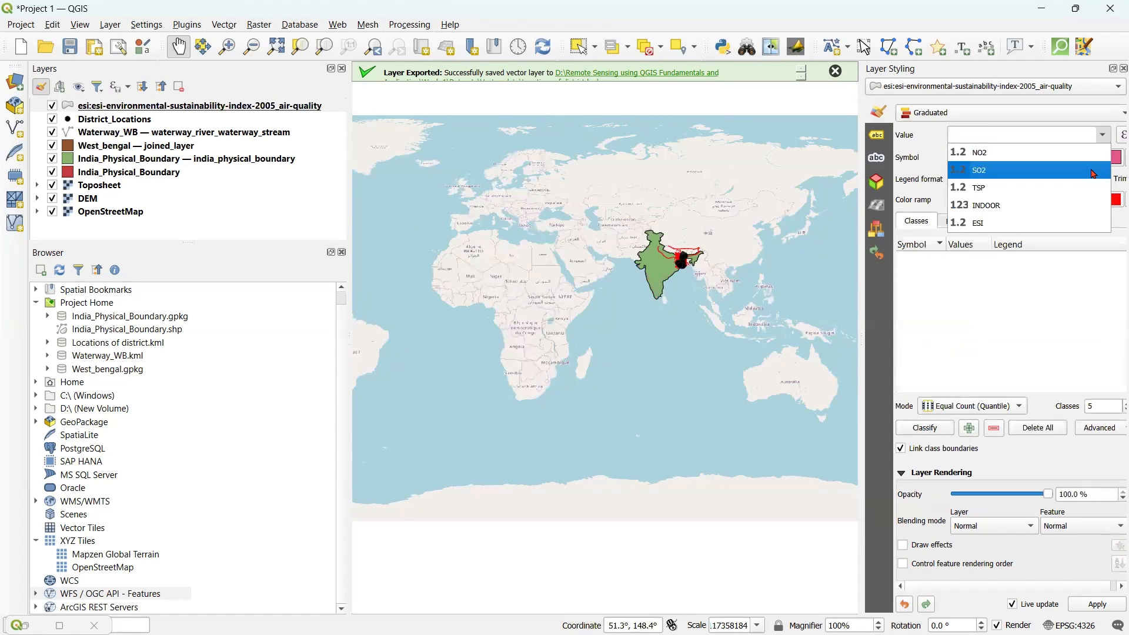
pyautogui.click(1053, 222)
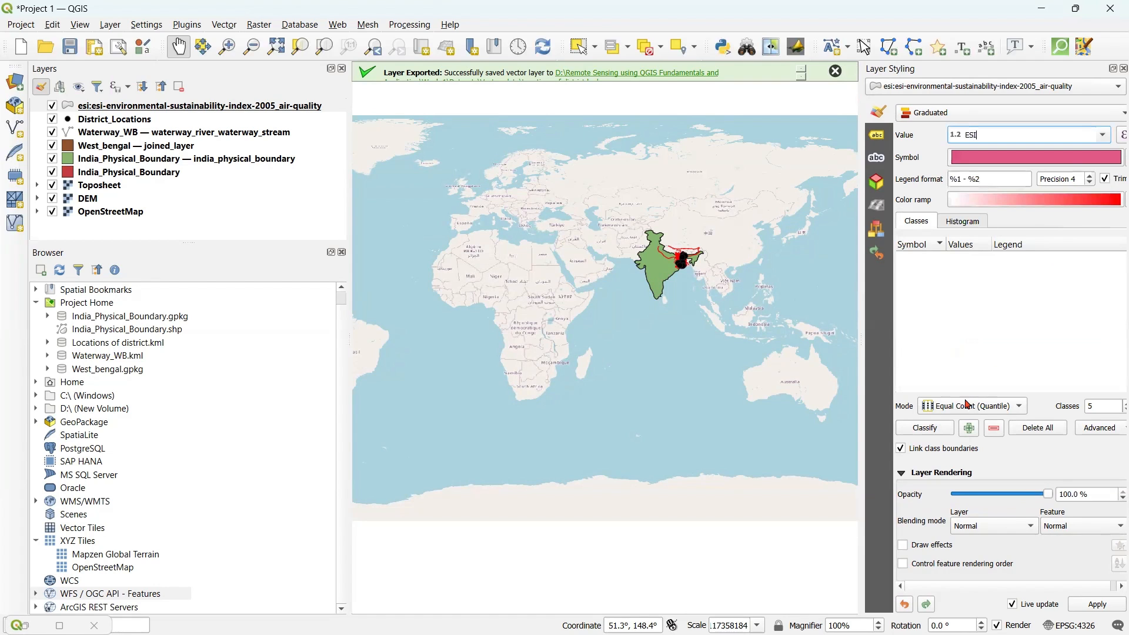
pyautogui.click(940, 429)
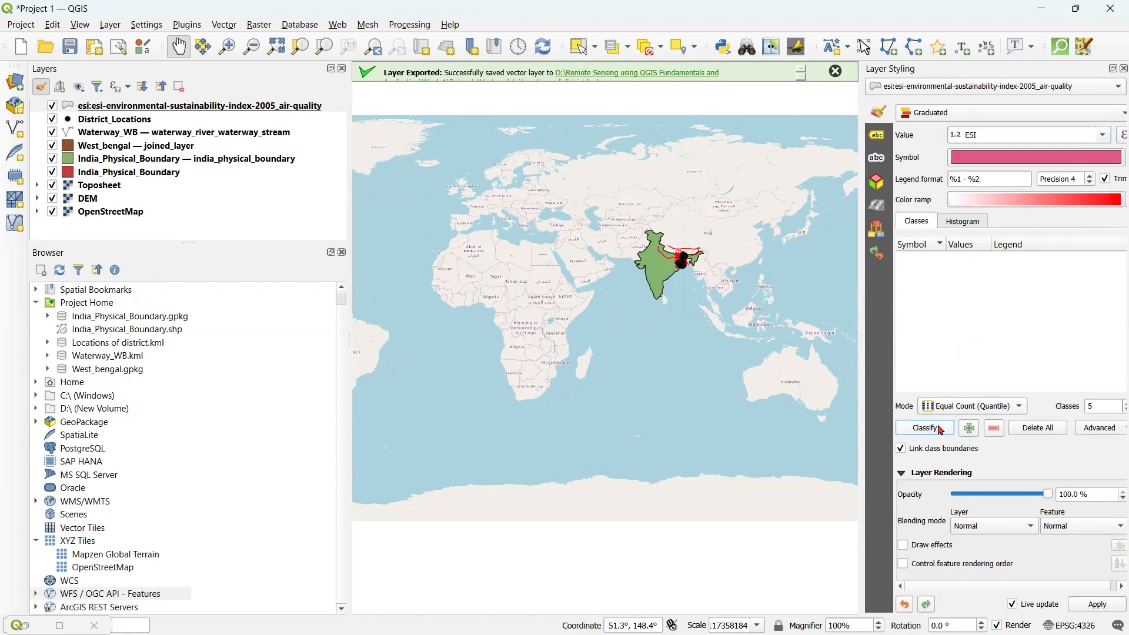
# Compare the countries' red shades on the world map with the ESI class ranges.
pyautogui.moveTo(657, 271); pyautogui.dragTo(690, 276)
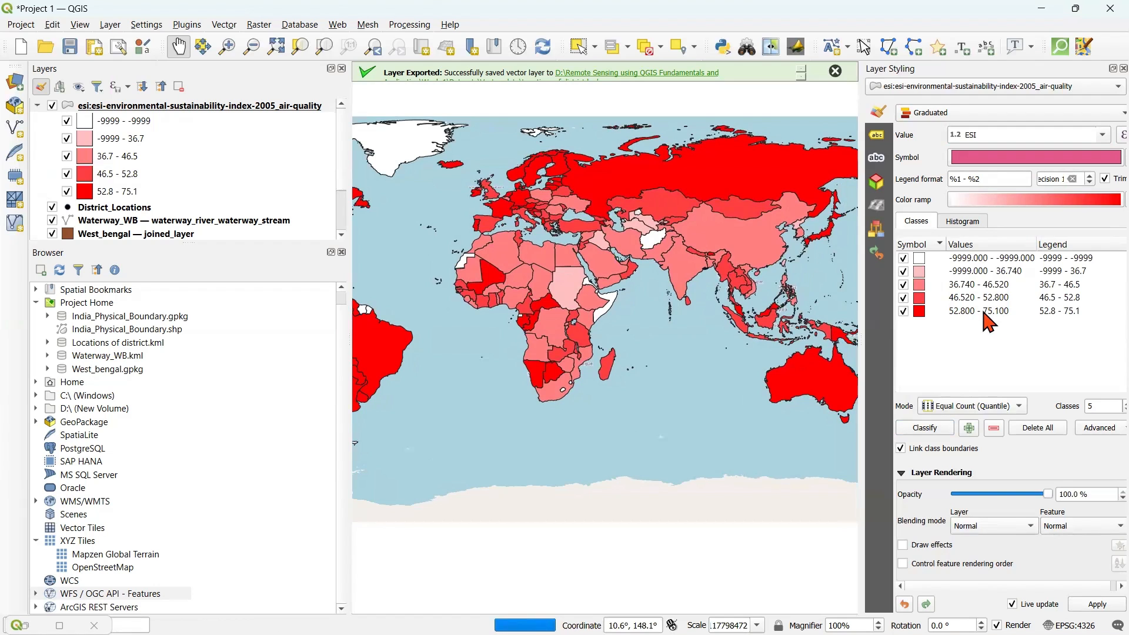
pyautogui.moveTo(806, 310); pyautogui.dragTo(779, 306)
pyautogui.moveTo(750, 175); pyautogui.dragTo(724, 194)
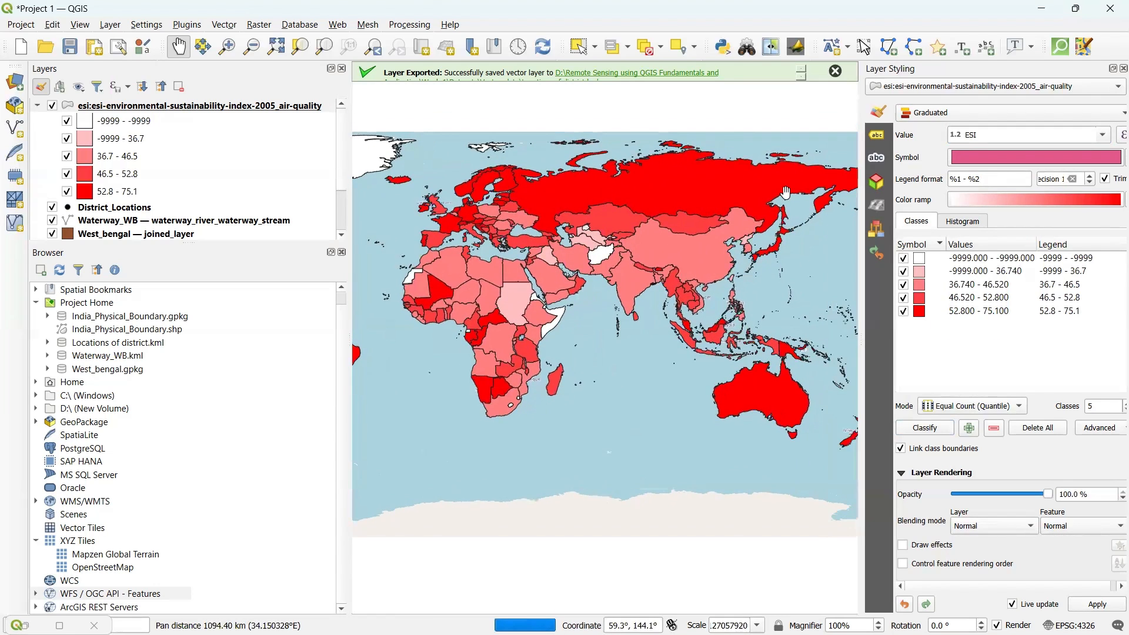
pyautogui.moveTo(823, 211); pyautogui.dragTo(809, 238)
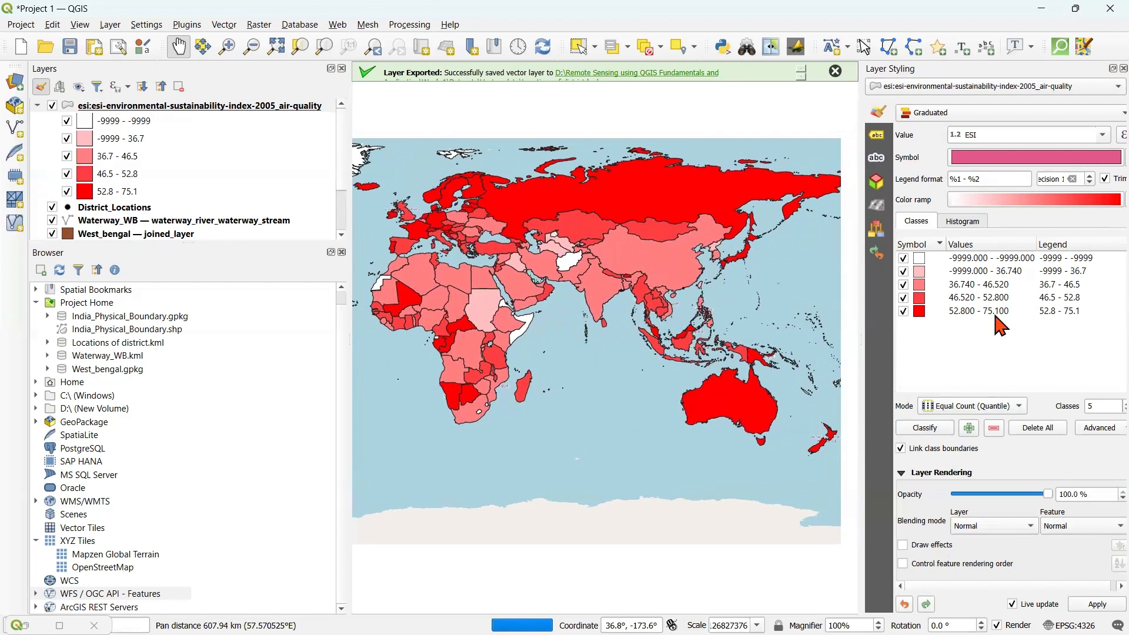
pyautogui.moveTo(603, 319); pyautogui.dragTo(754, 319)
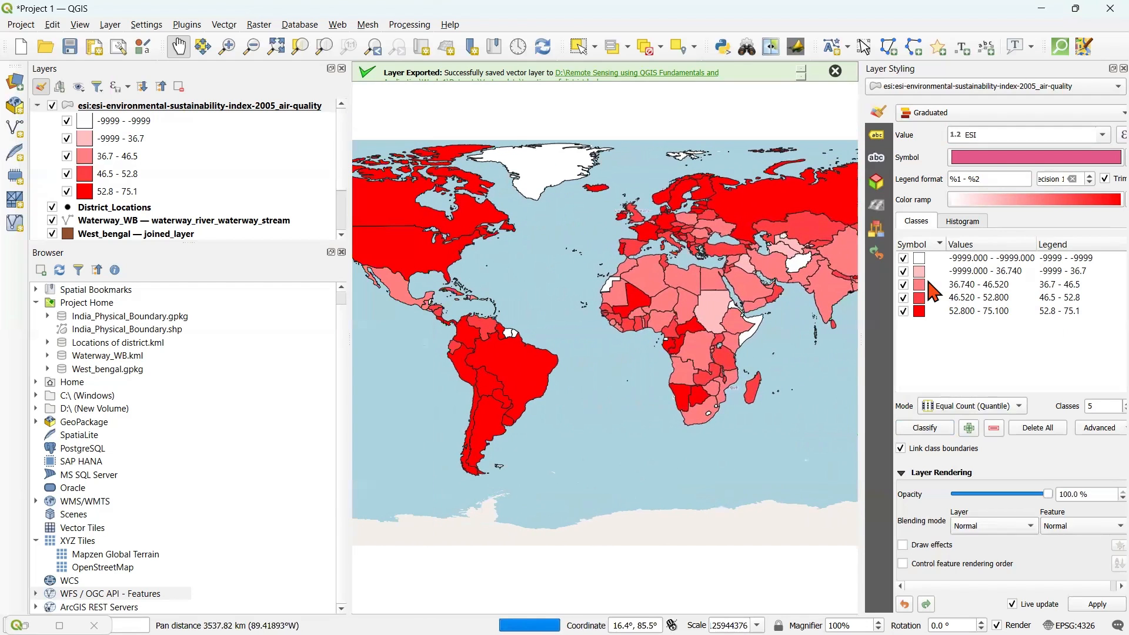
pyautogui.moveTo(839, 307); pyautogui.dragTo(798, 304)
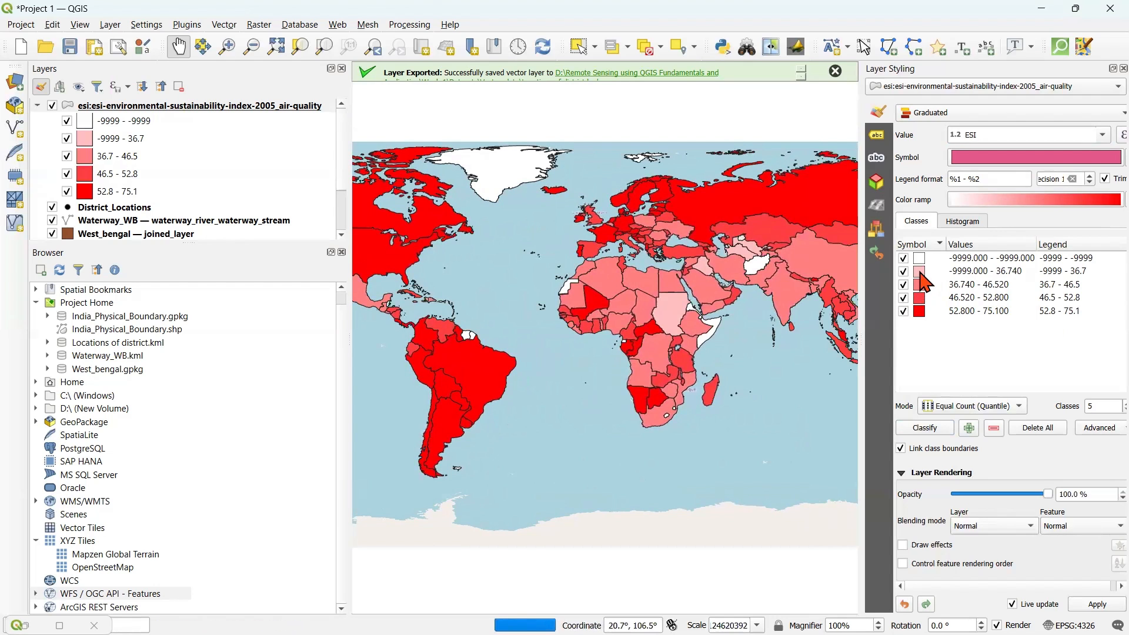
pyautogui.scroll(2, 815, 286)
pyautogui.moveTo(809, 288); pyautogui.dragTo(780, 291)
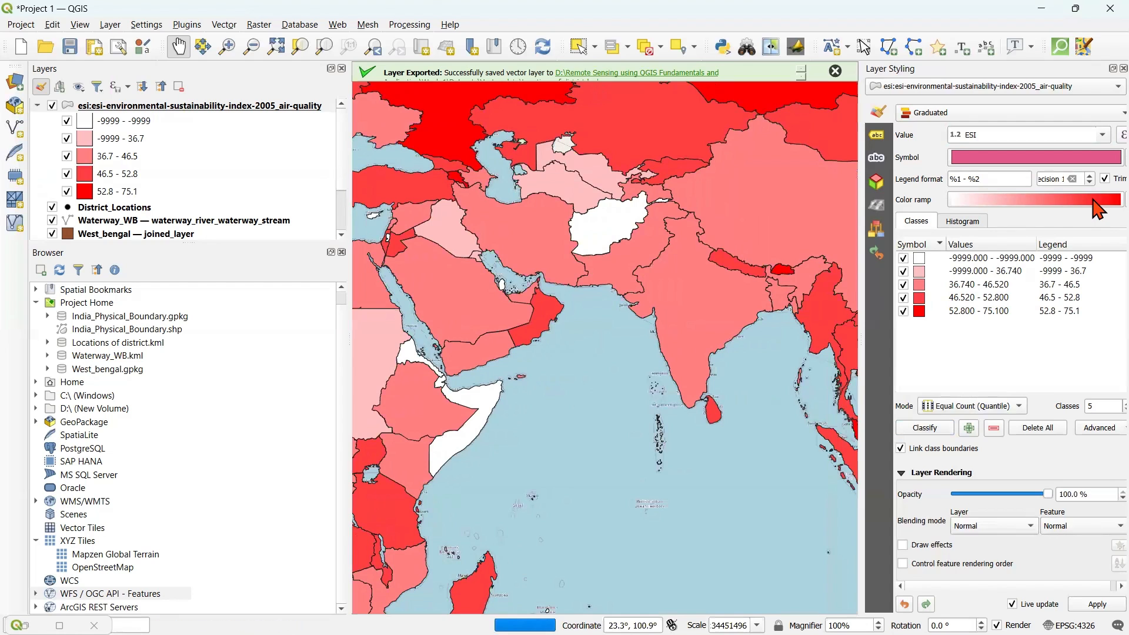
# Change the graduated style's color ramp to the dark blue to yellow ramp.
pyautogui.moveTo(818, 168); pyautogui.dragTo(795, 171)
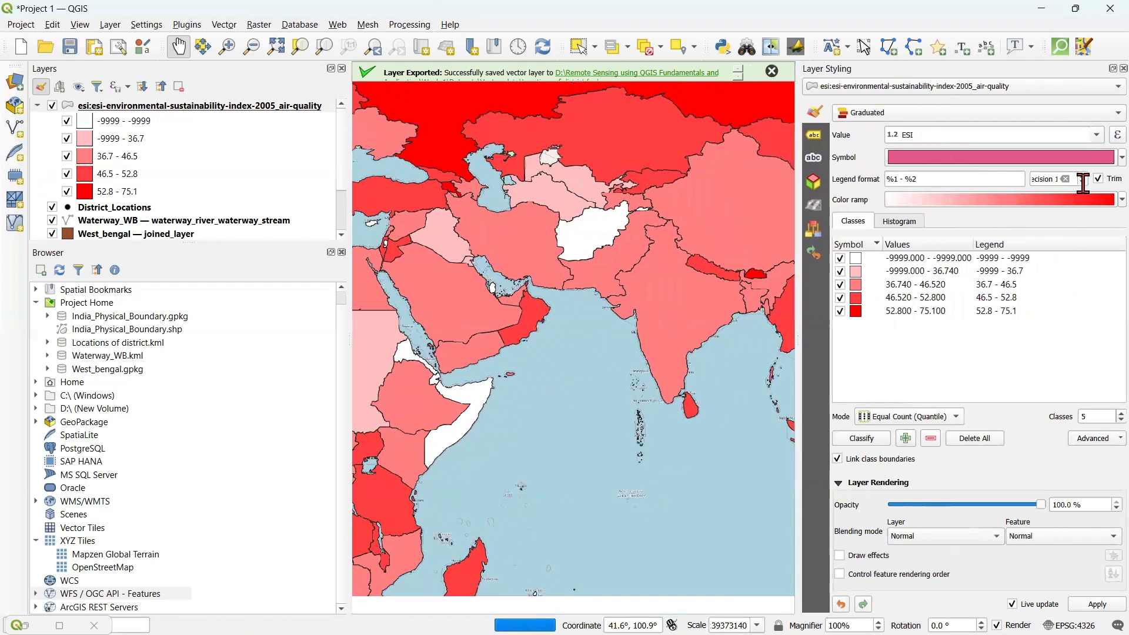
pyautogui.click(1121, 199)
pyautogui.click(941, 273)
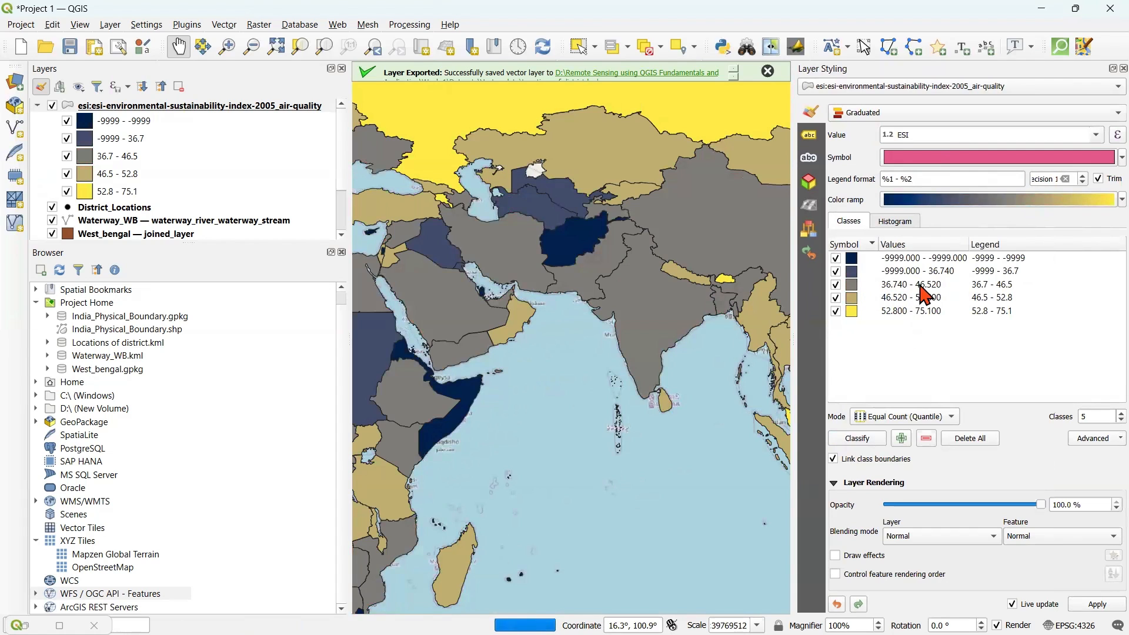
# Examine how the recolored ESI classes are distributed over Asia, Africa, Europe and the Americas.
pyautogui.moveTo(688, 296); pyautogui.dragTo(662, 296)
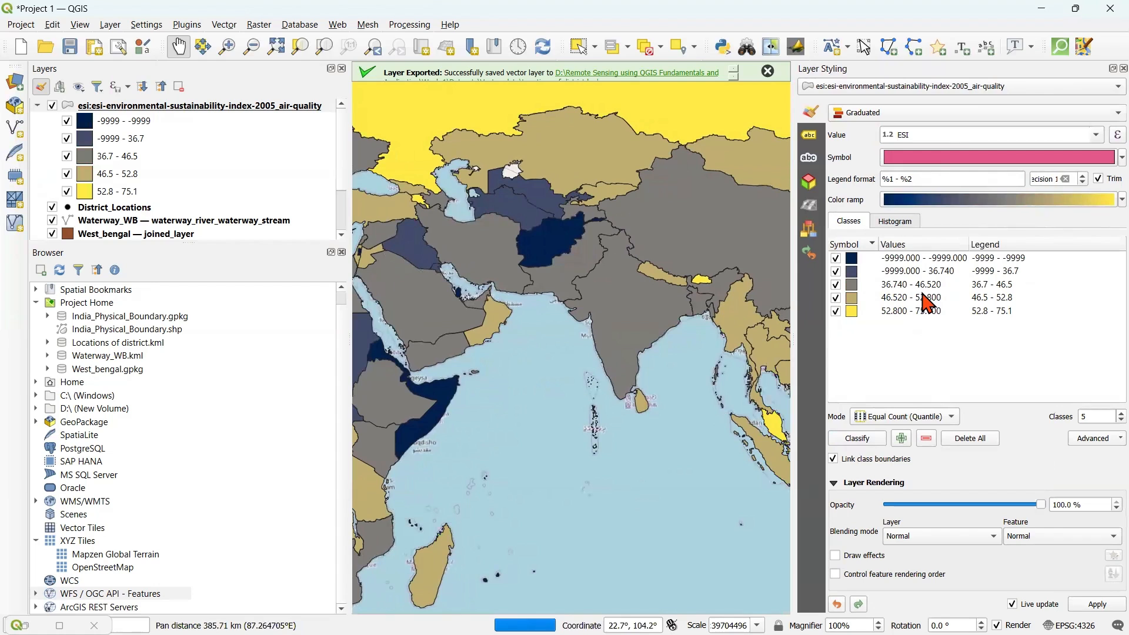
pyautogui.scroll(-2, 682, 297)
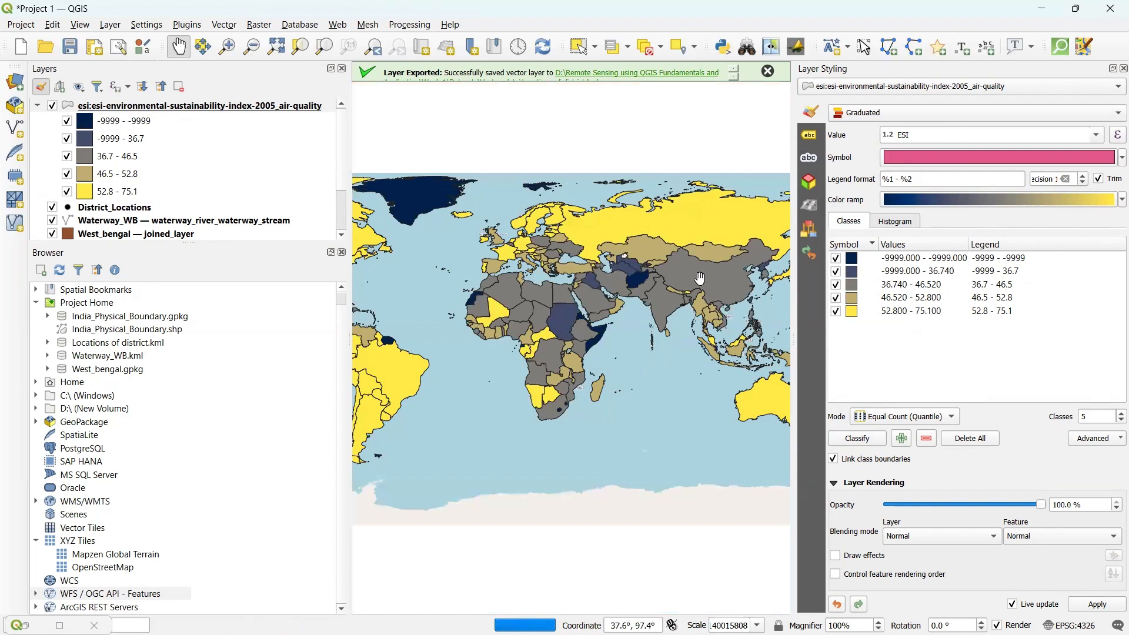
pyautogui.moveTo(692, 297); pyautogui.dragTo(711, 297)
pyautogui.scroll(-2, 561, 283)
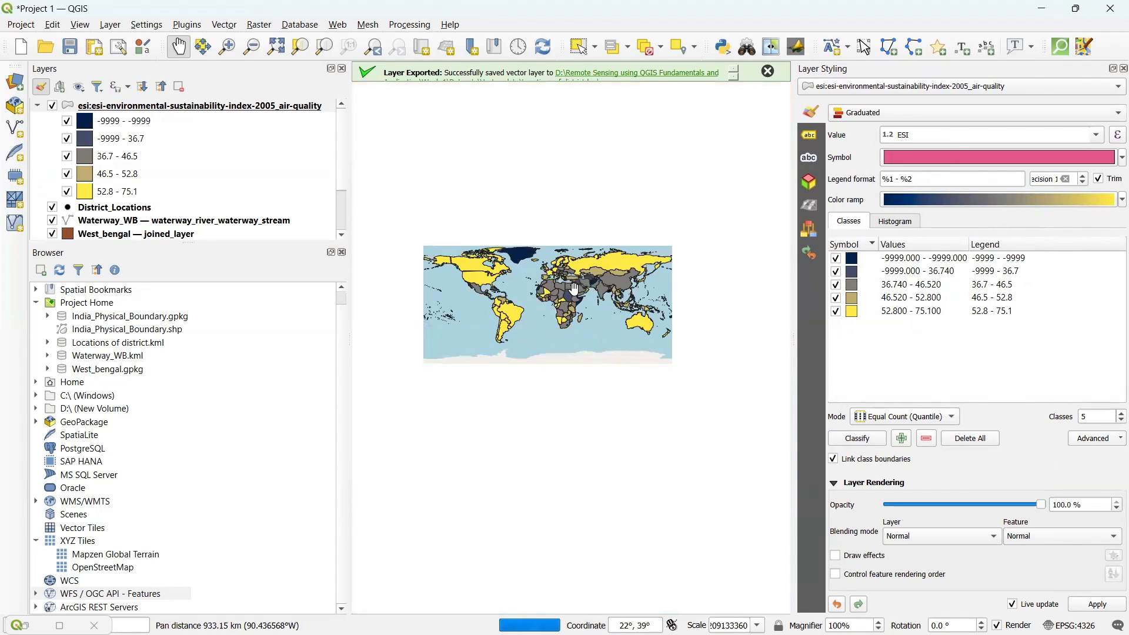
pyautogui.scroll(2, 526, 286)
pyautogui.moveTo(600, 286); pyautogui.dragTo(642, 286)
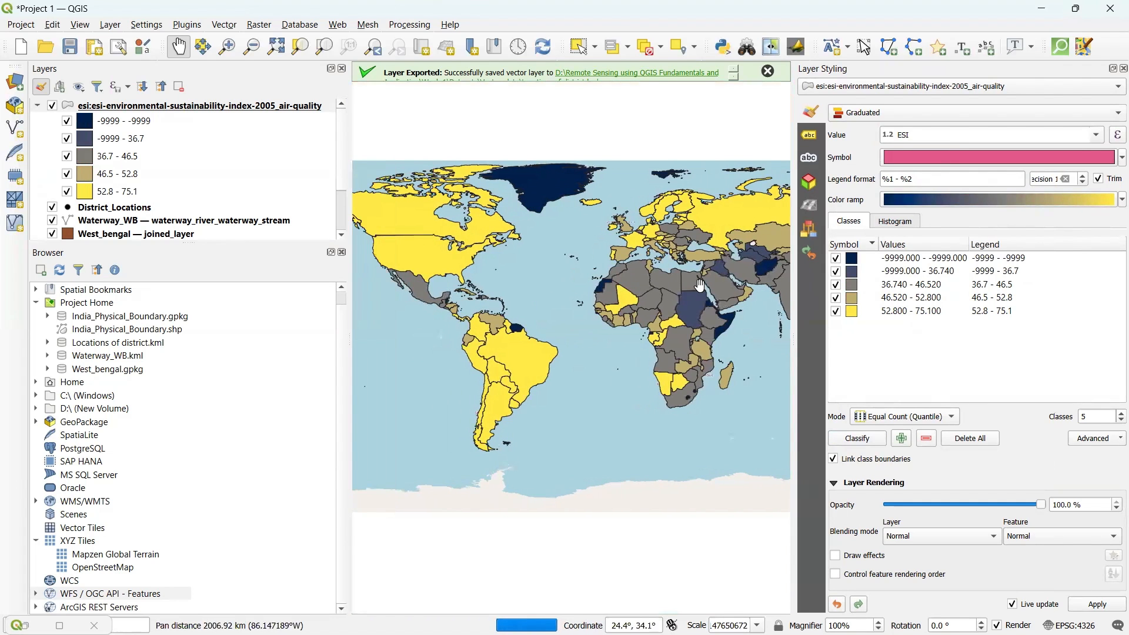
pyautogui.moveTo(757, 281); pyautogui.dragTo(728, 279)
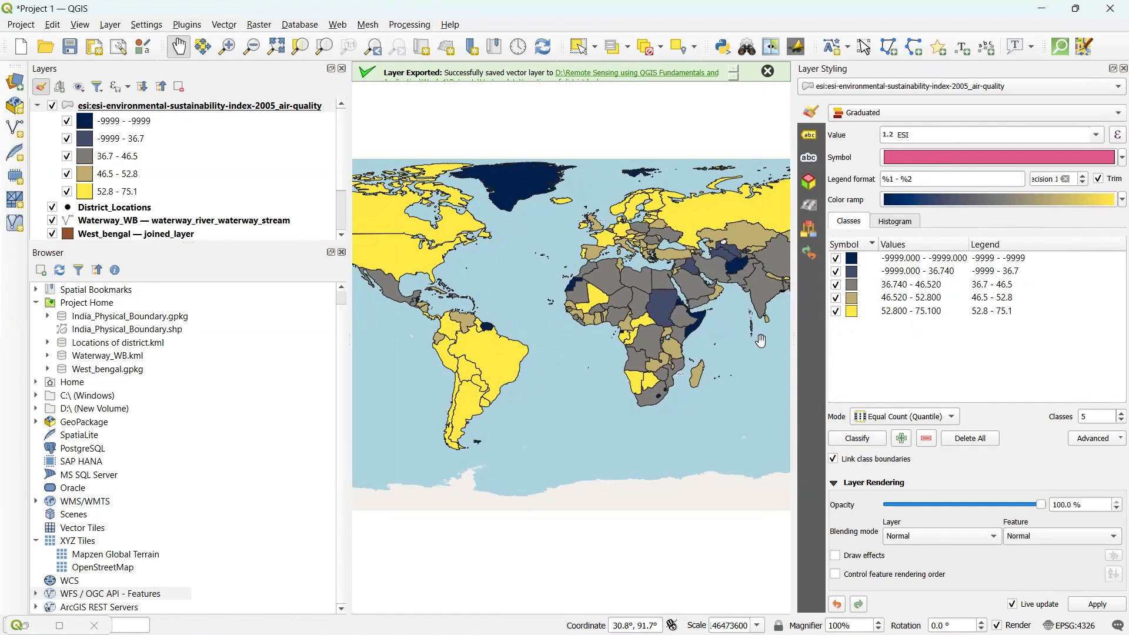
pyautogui.scroll(1, 638, 313)
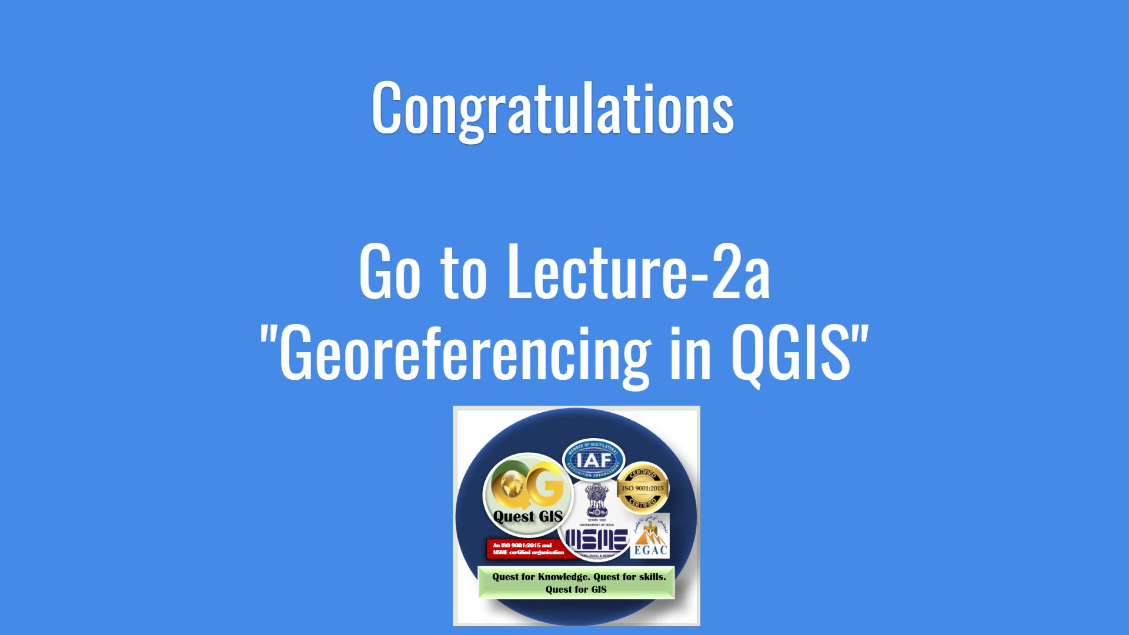